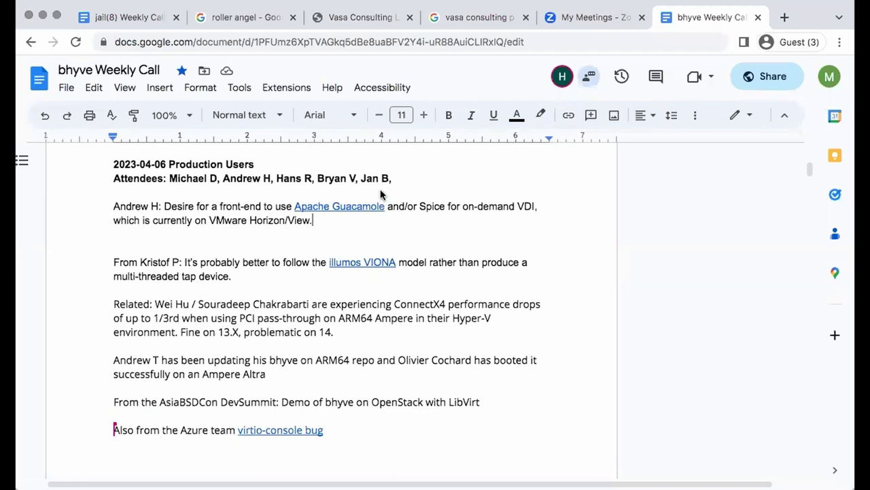
# Insert blank lines below the 2023-04-06 attendee line and add the new attendee's first name and initial to the list
pyautogui.click(381, 190)
pyautogui.press('Return')
pyautogui.press('Return')
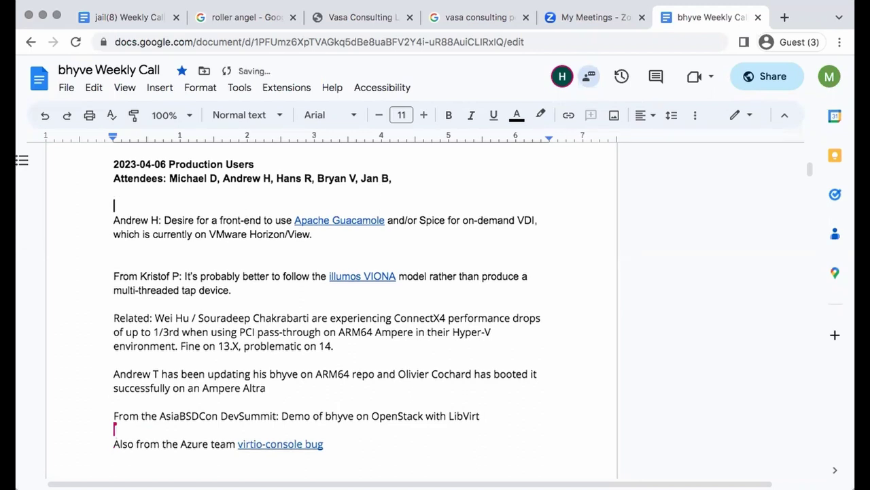
pyautogui.click(115, 206)
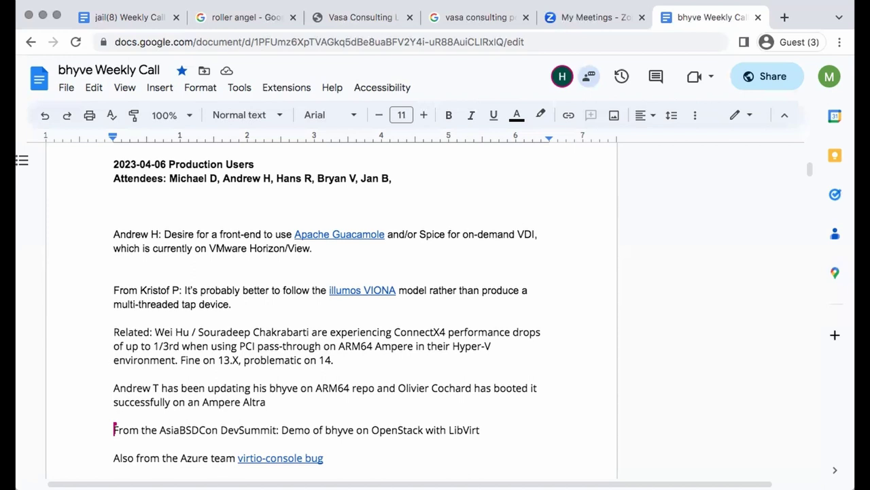
pyautogui.click(418, 176)
pyautogui.write('Lev')
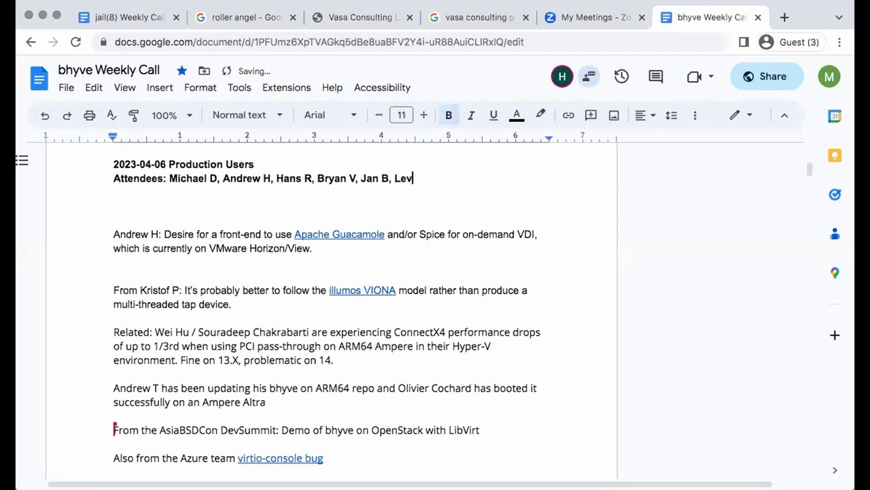
pyautogui.write('i W,')
# Move the paragraph about updating bhyve on the ARM64 repo to the blank space directly below the attendee list
pyautogui.moveTo(267, 402); pyautogui.dragTo(93, 378)
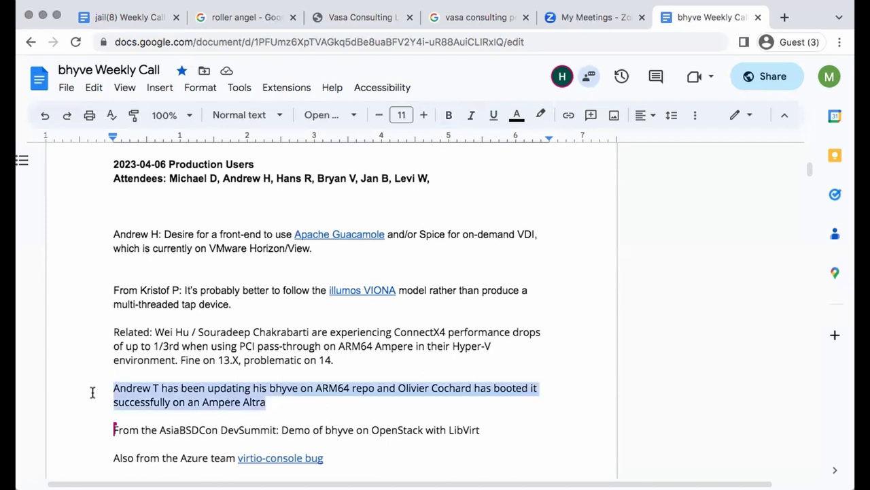
pyautogui.press('BackSpace')
pyautogui.click(220, 212)
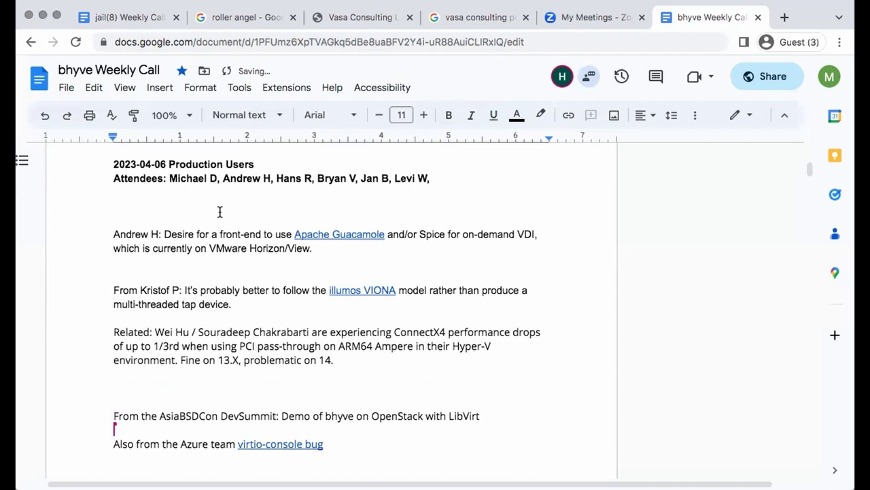
pyautogui.write('Andrew T has been updating his bhyve on ARM64 repo and Olivier Cochard has booted it successfully on an Ampere Altra')
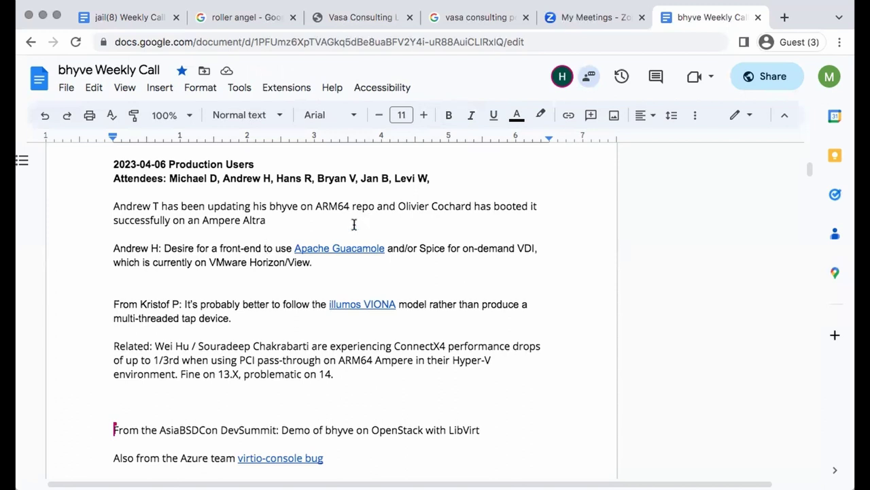
# Prefix the ARM64 repo paragraph with "From AsiaBSDCon/bhvyecon: "
pyautogui.click(379, 267)
pyautogui.click(112, 207)
pyautogui.write('From AsiaBSDC')
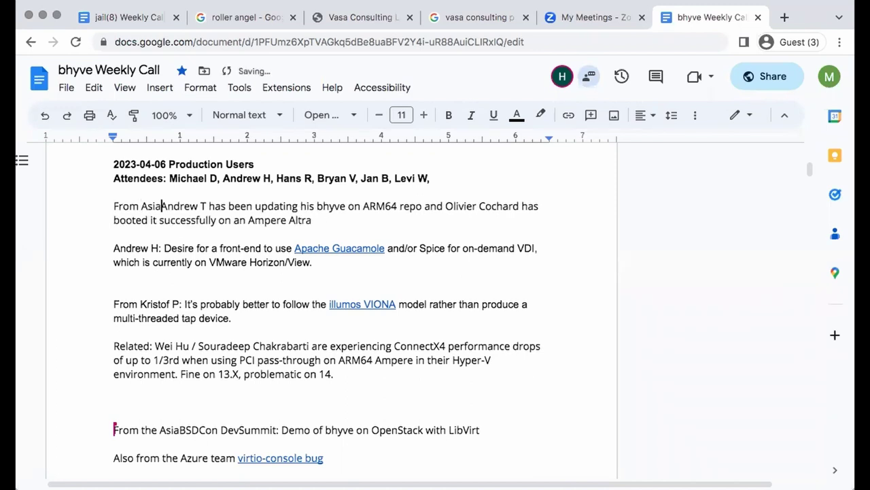
pyautogui.write('on/')
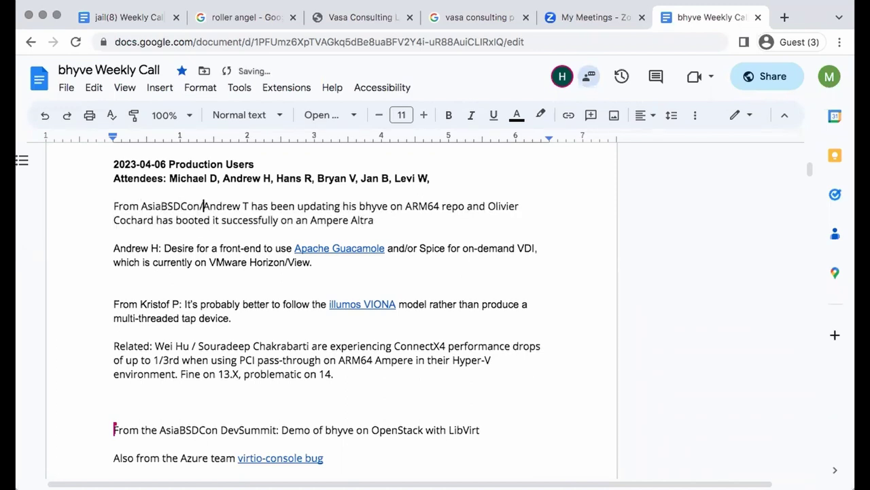
pyautogui.write('bhyvecon:')
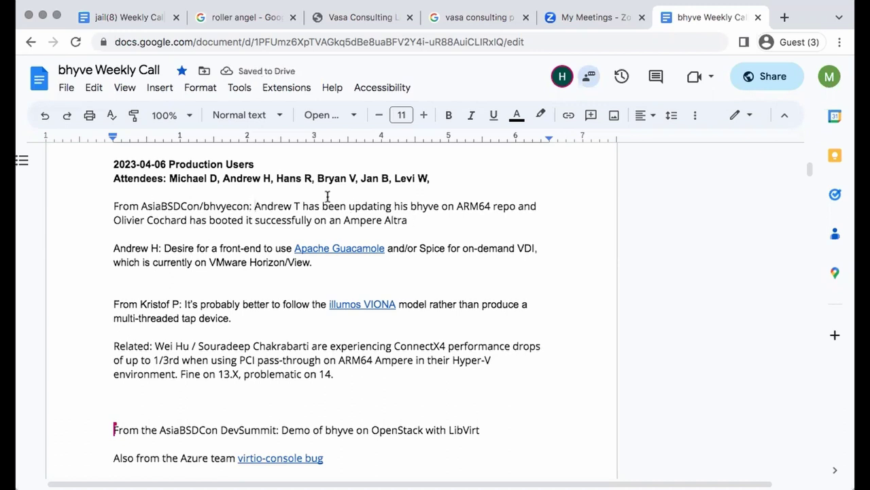
# Append "Idle VM, a user connects, and a second one spins up" to the Apache Guacamole paragraph
pyautogui.click(341, 261)
pyautogui.write('Idl')
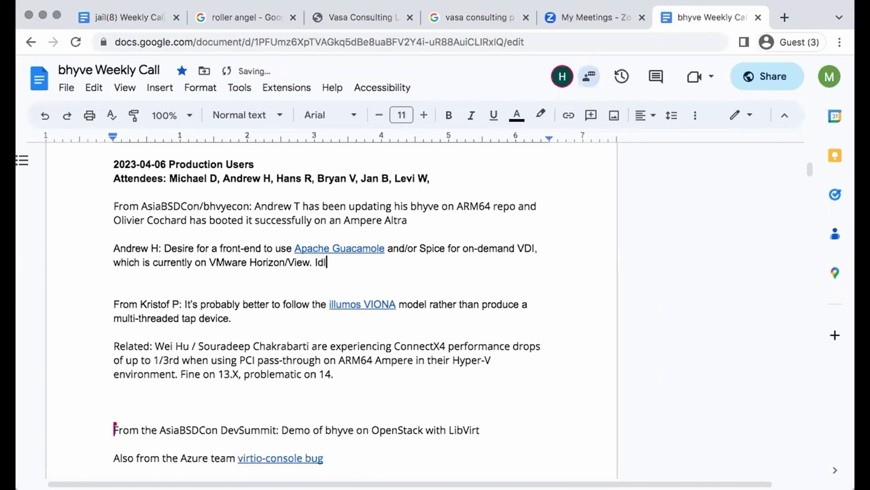
pyautogui.write('e VM, a user connec')
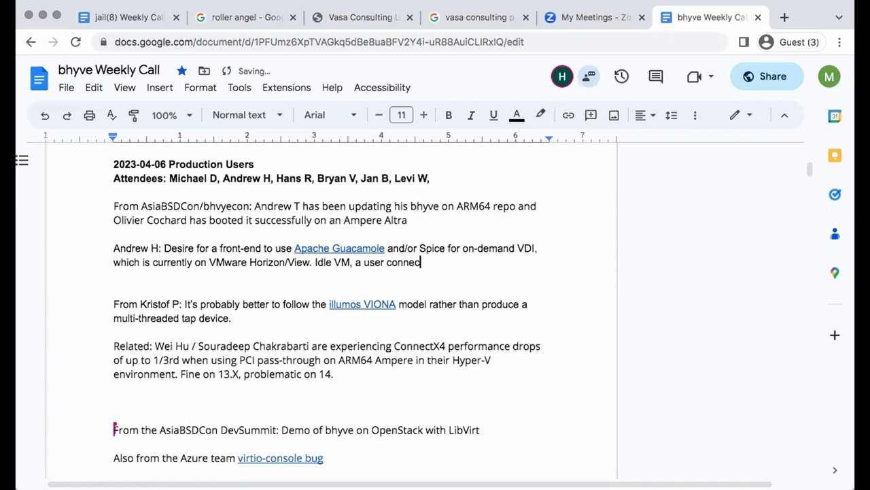
pyautogui.write('ts, and a')
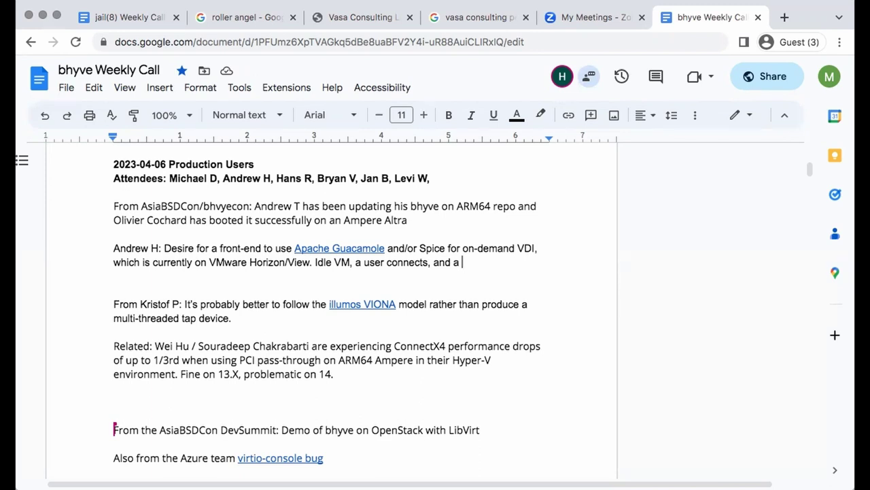
pyautogui.write('a se')
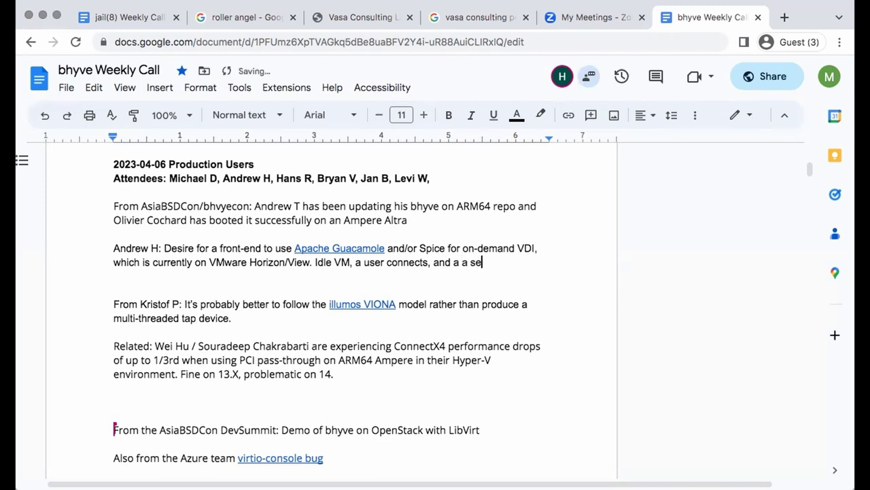
pyautogui.write('cond one spins up')
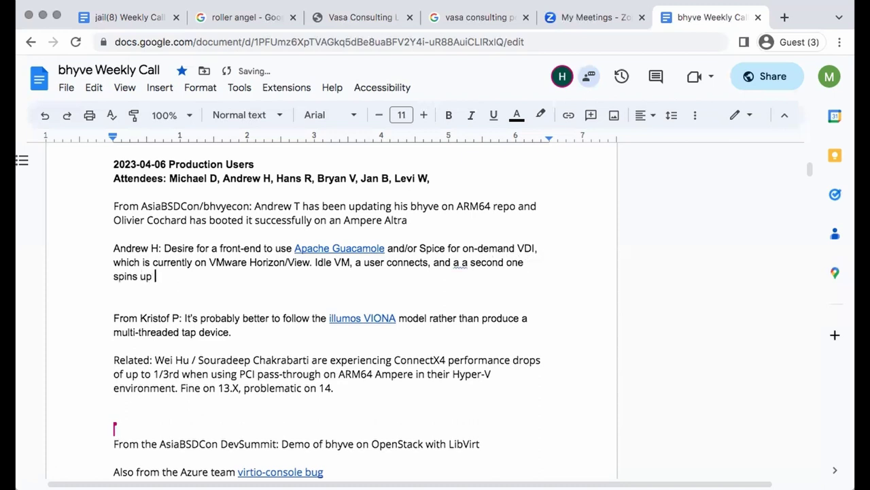
pyautogui.click(467, 261)
pyautogui.press('BackSpace')
pyautogui.press('BackSpace')
# Continue the Apache Guacamole paragraph with "for the next user. Spins down and the user gets the same VM."
pyautogui.click(127, 276)
pyautogui.write('for the n')
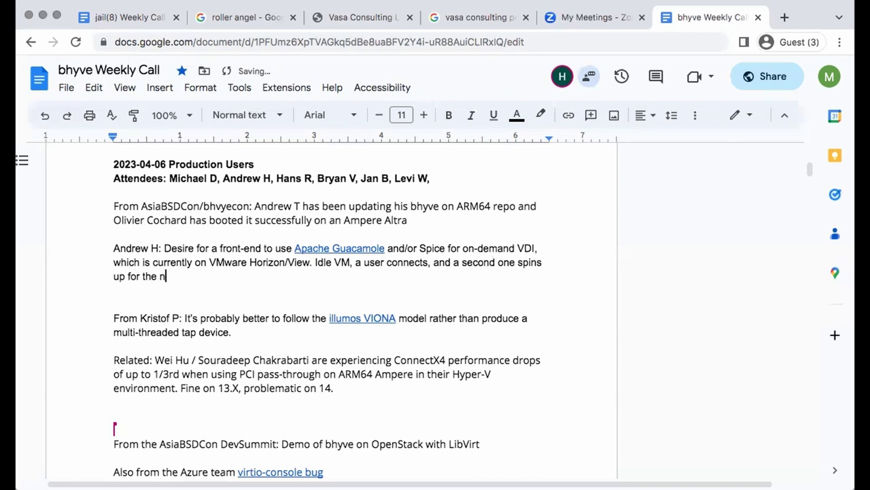
pyautogui.write('ext user. Spins down and the user ge gest')
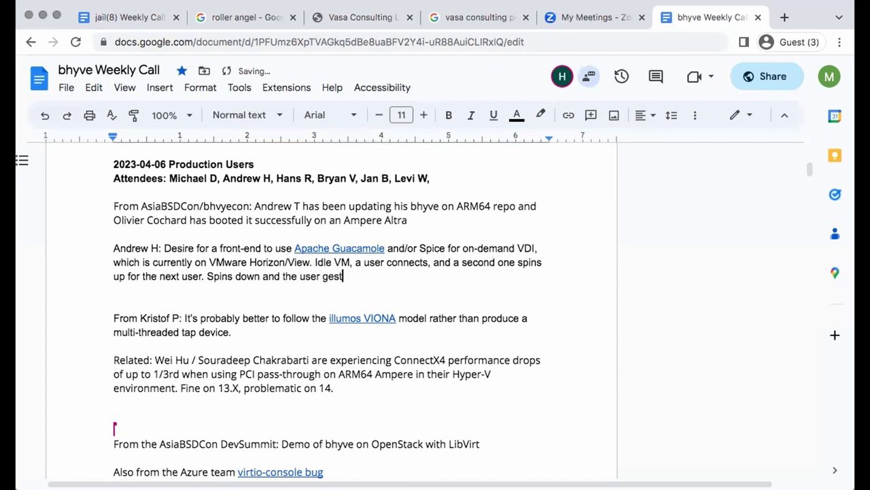
pyautogui.press('BackSpace')
pyautogui.press('BackSpace')
pyautogui.write('ts the same VM.')
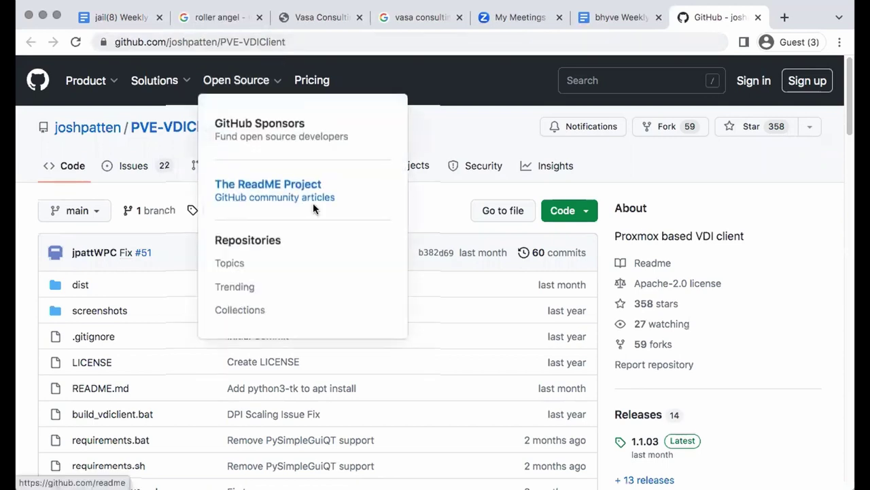
# Examine the PVE-VDIClient repository's README, including the project description and the VDI login screenshots
pyautogui.scroll(-6, 313, 202)
pyautogui.scroll(-3, 411, 353)
pyautogui.scroll(-2, 411, 358)
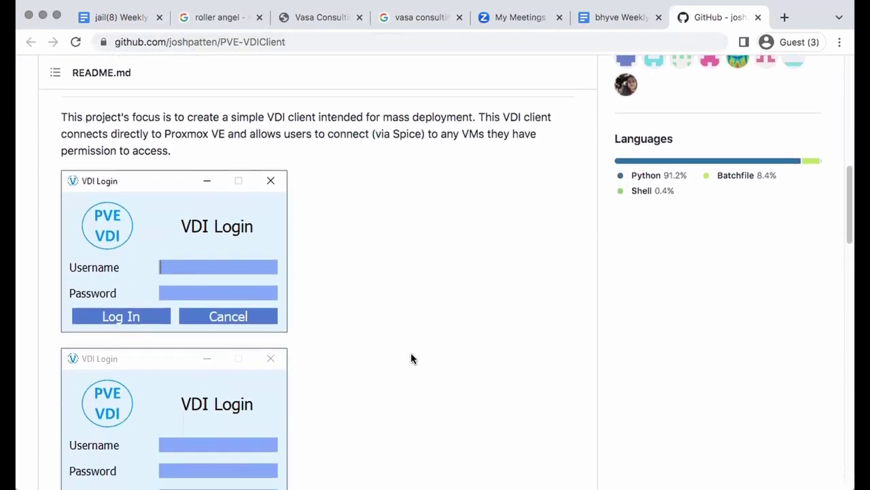
pyautogui.scroll(-2, 411, 358)
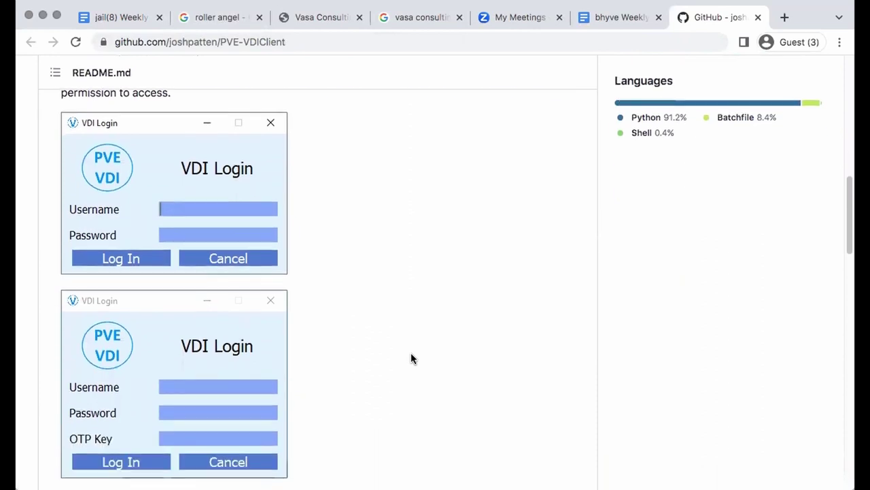
pyautogui.scroll(1, 411, 358)
pyautogui.scroll(1, 411, 359)
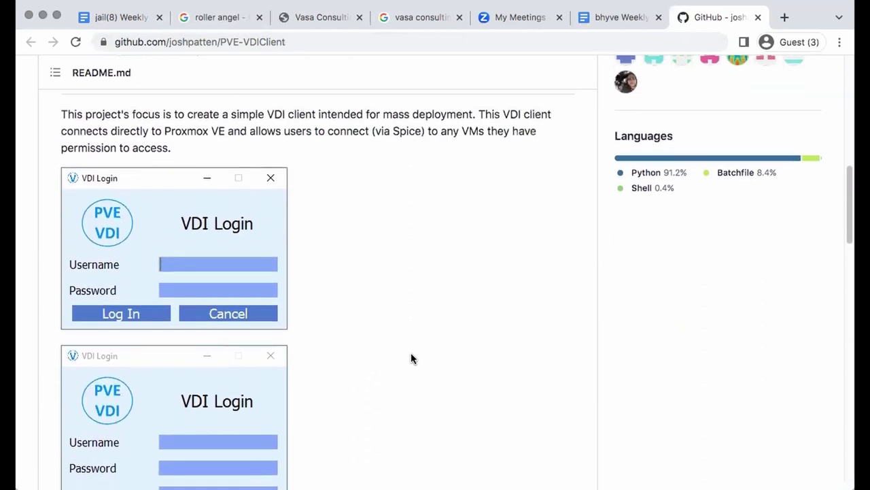
pyautogui.scroll(15, 411, 358)
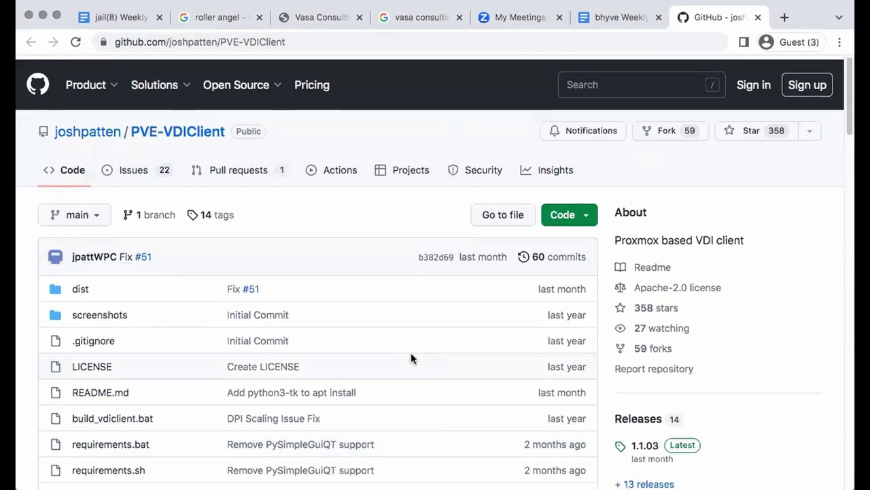
pyautogui.scroll(-1, 410, 359)
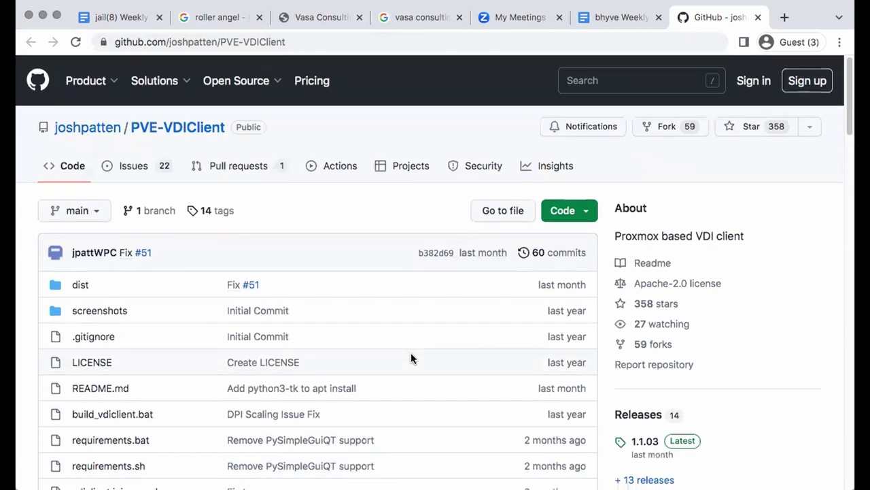
# Copy the PVE-VDIClient repository's web address and return to the bhyve Weekly Call document
pyautogui.click(368, 44)
pyautogui.hotkey('ctrl', 'c')
pyautogui.click(141, 20)
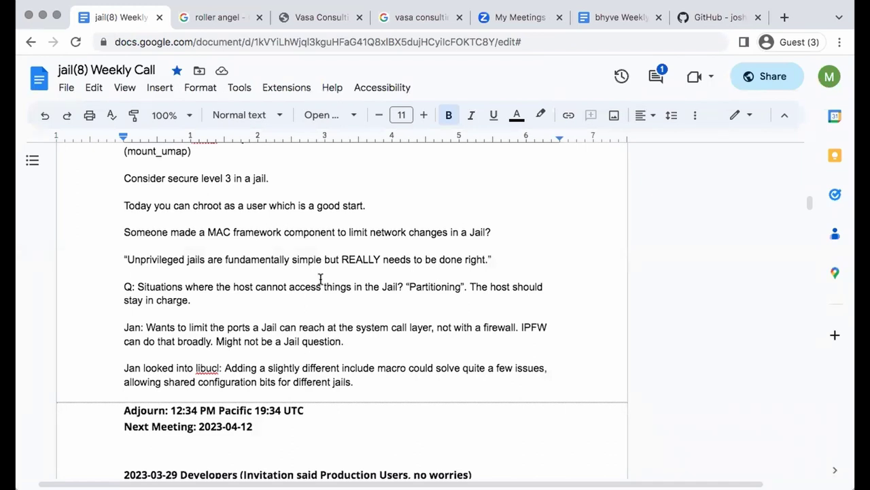
pyautogui.click(620, 18)
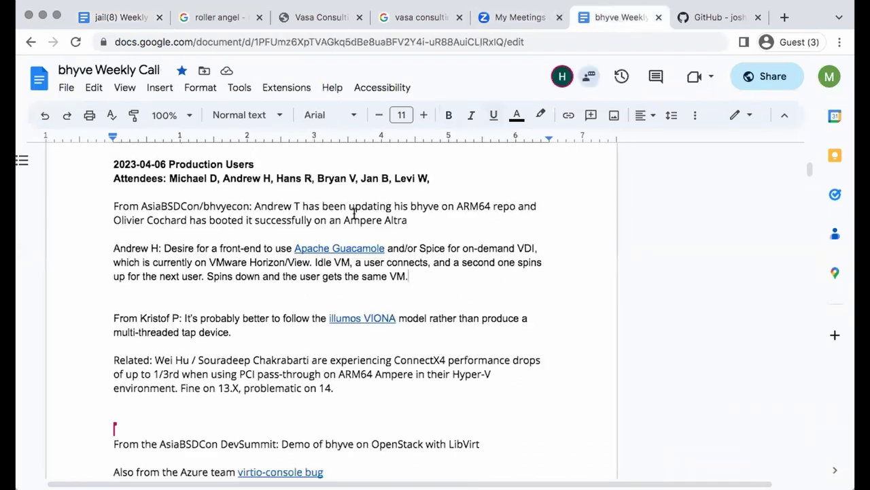
# Add a new paragraph below the Apache Guacamole paragraph with the speaker's first name followed by ": Note the PVE-VDIClient"
pyautogui.click(424, 286)
pyautogui.press('Return')
pyautogui.press('Return')
pyautogui.write('4 perf')
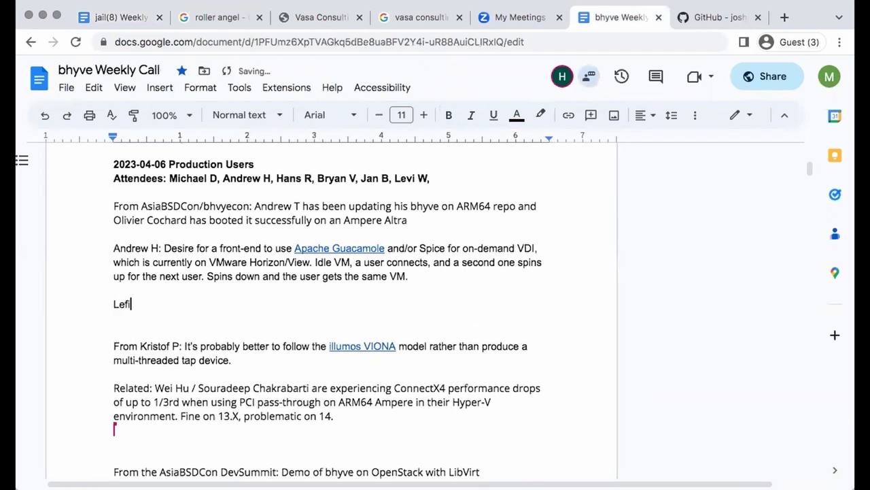
pyautogui.press('BackSpace')
pyautogui.write('vi: Note the PVE-VDI')
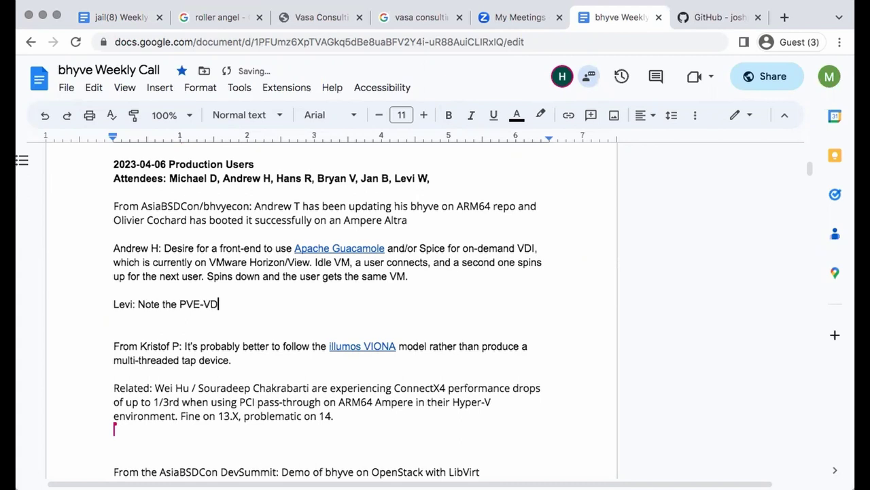
pyautogui.write('Client')
pyautogui.press('BackSpace')
pyautogui.press('BackSpace')
pyautogui.press('BackSpace')
pyautogui.write('ent')
# Link the text "PVE-VDIClient" to the copied GitHub repository address
pyautogui.hotkey('shift', 'Left')
pyautogui.hotkey('shift', 'Left')
pyautogui.hotkey('shift', 'Left')
pyautogui.hotkey('shift', 'Left')
pyautogui.hotkey('shift', 'Left')
pyautogui.hotkey('shift', 'Left')
pyautogui.hotkey('shift', 'Left')
pyautogui.hotkey('shift', 'Left')
pyautogui.hotkey('shift', 'Left')
pyautogui.hotkey('shift', 'Left')
pyautogui.hotkey('shift', 'Left')
pyautogui.hotkey('shift', 'Left')
pyautogui.hotkey('shift', 'Left')
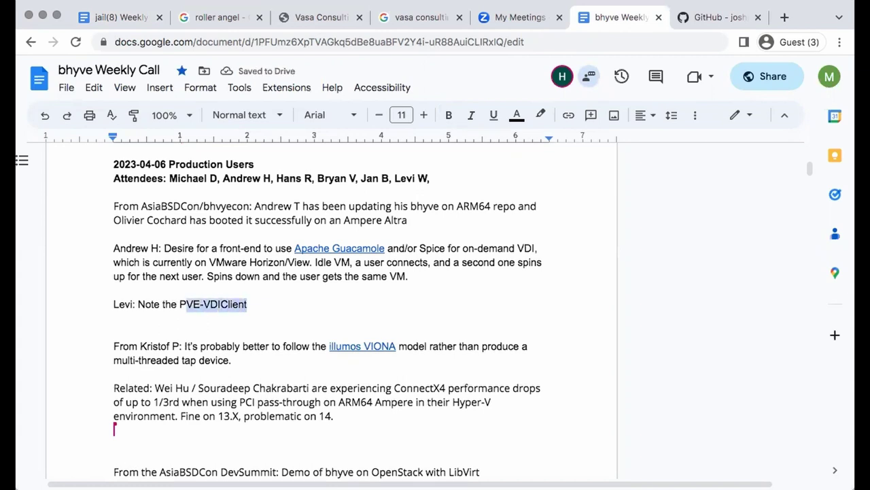
pyautogui.hotkey('ctrl', 'k')
pyautogui.hotkey('ctrl', 'v')
pyautogui.press('Return')
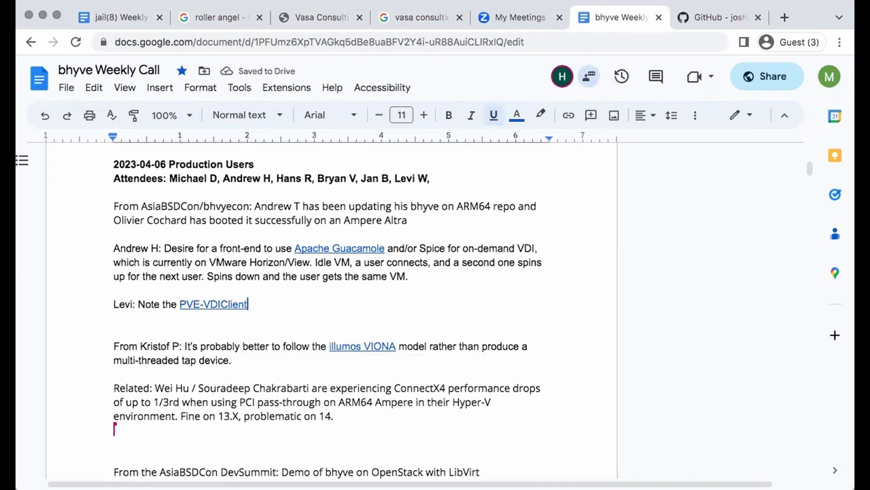
# In the Apache Guacamole paragraph, insert "on disconnection" after "Spins down" and end the last sentence with "each time."
pyautogui.click(449, 288)
pyautogui.click(460, 274)
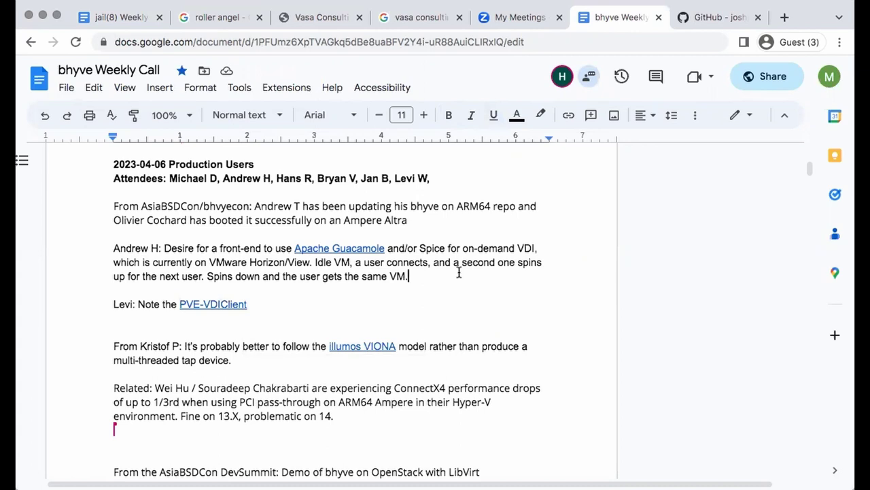
pyautogui.click(262, 276)
pyautogui.write('on disconnection')
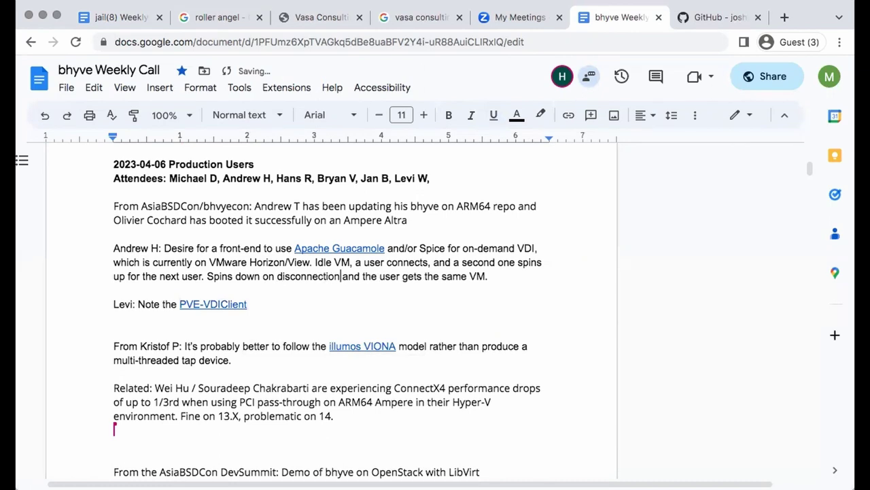
pyautogui.click(487, 276)
pyautogui.press('BackSpace')
pyautogui.write('each time.')
# Append ". Consider RDS but note that Proxmox does not have a notion of keeping a VM idling." after the PVE-VDIClient link
pyautogui.press('Down')
pyautogui.press('Down')
pyautogui.write('Conside')
pyautogui.press('BackSpace')
pyautogui.press('BackSpace')
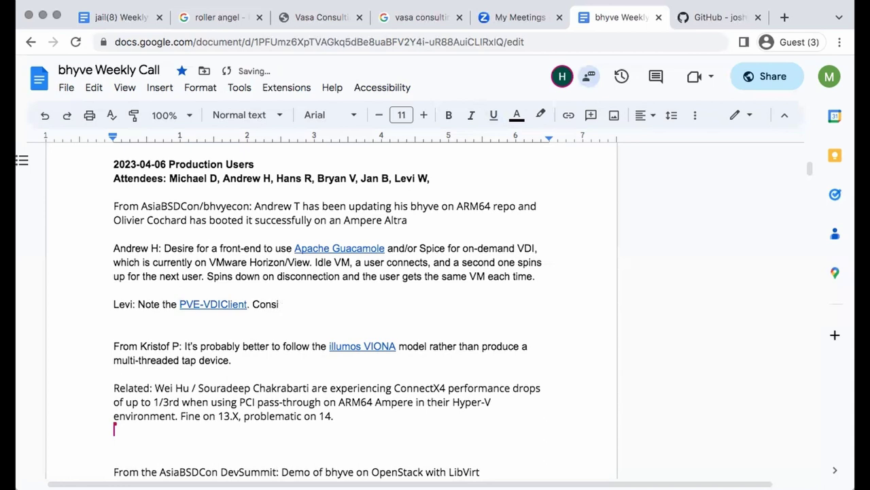
pyautogui.write('der RDS but note that Pr')
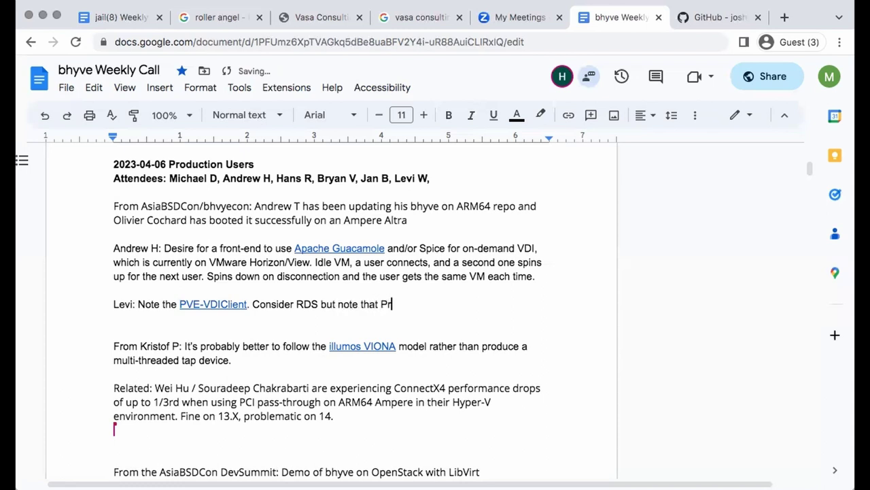
pyautogui.write('oxmox does not have a notion of')
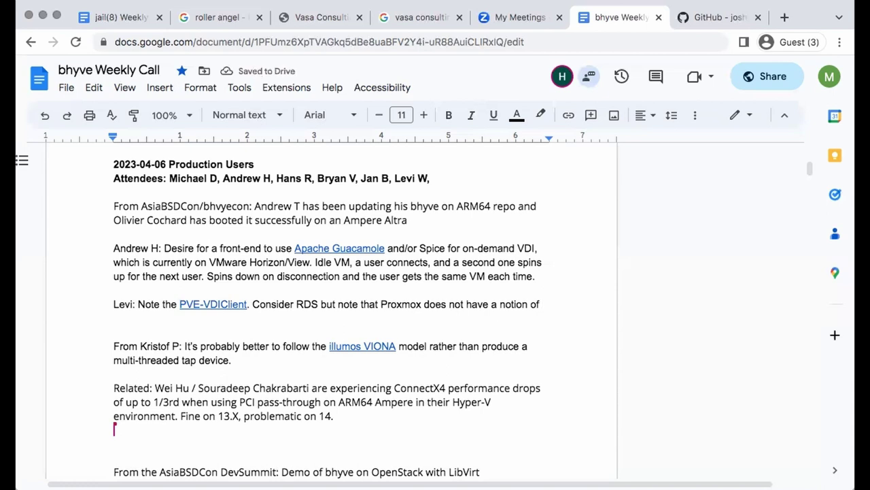
pyautogui.write(' keeping a VM')
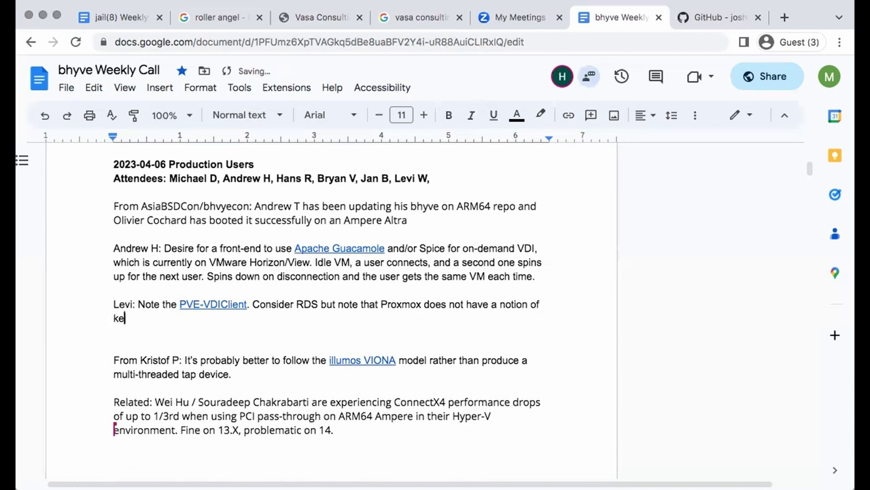
pyautogui.write(' idling.')
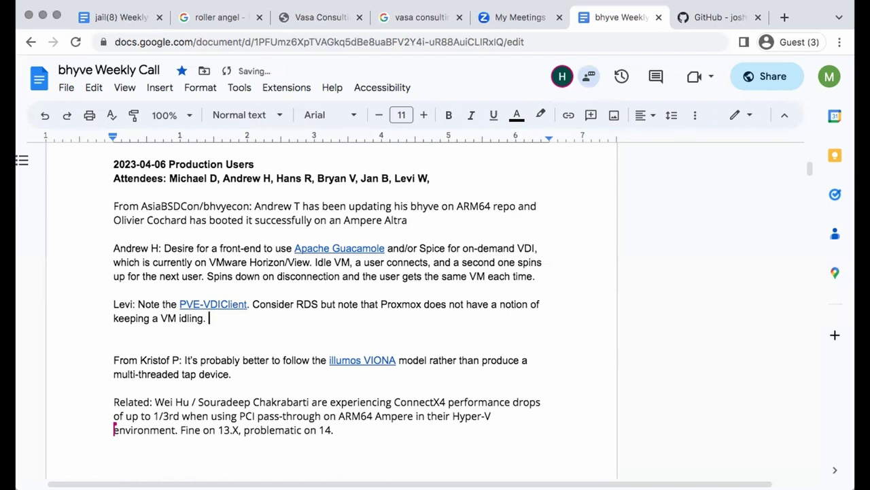
# Append "Note that NVidia supports vGPU. (Use case is not GPU-intensive)" to the end of the PVE-VDIClient paragraph
pyautogui.write('Note that NVidia')
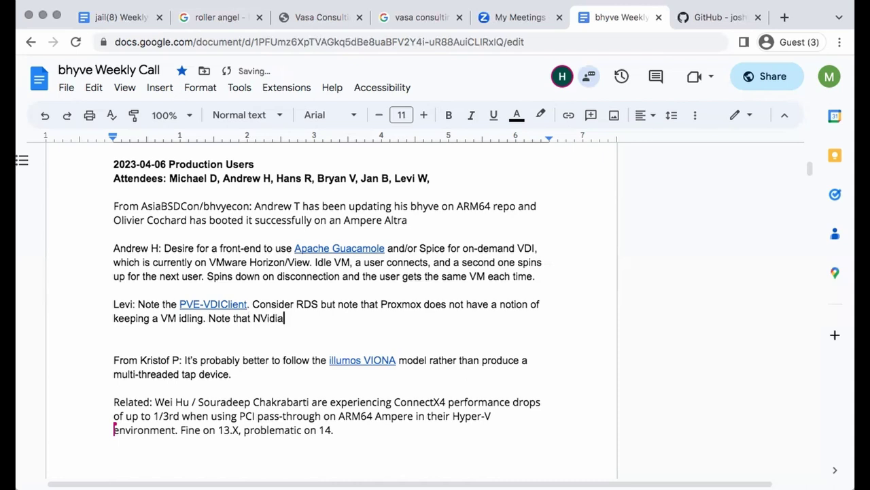
pyautogui.write(' supports vGPU.')
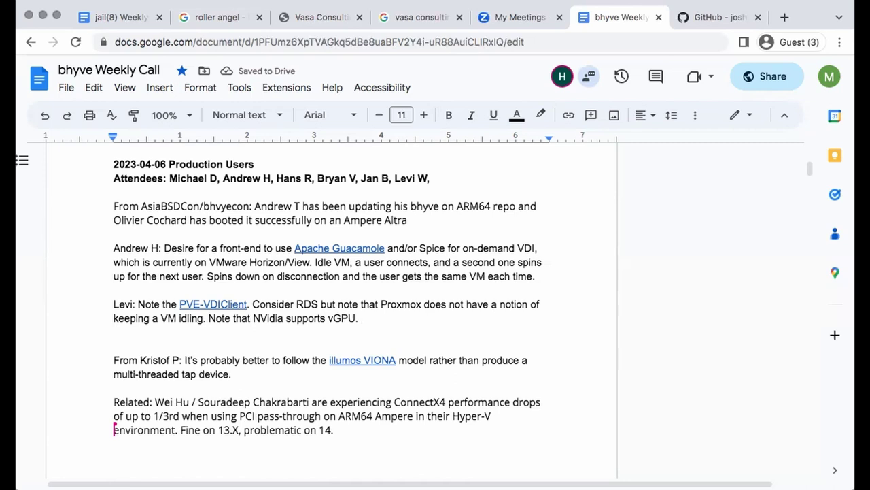
pyautogui.write('(Use case is not GPU-intensive)')
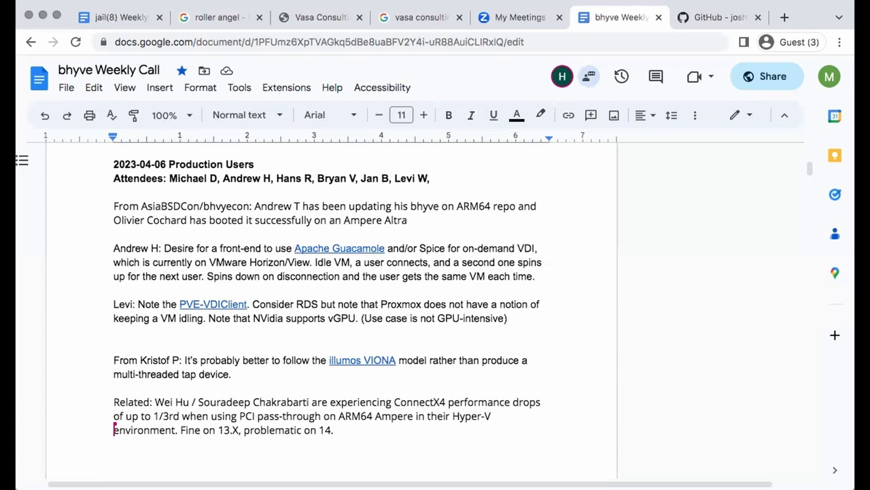
# Add a new line at the end of the Apache Guacamole paragraph reading "Clients: Windows and macOS, iPad"
pyautogui.click(554, 279)
pyautogui.press('Return')
pyautogui.write('Clients: Windows an')
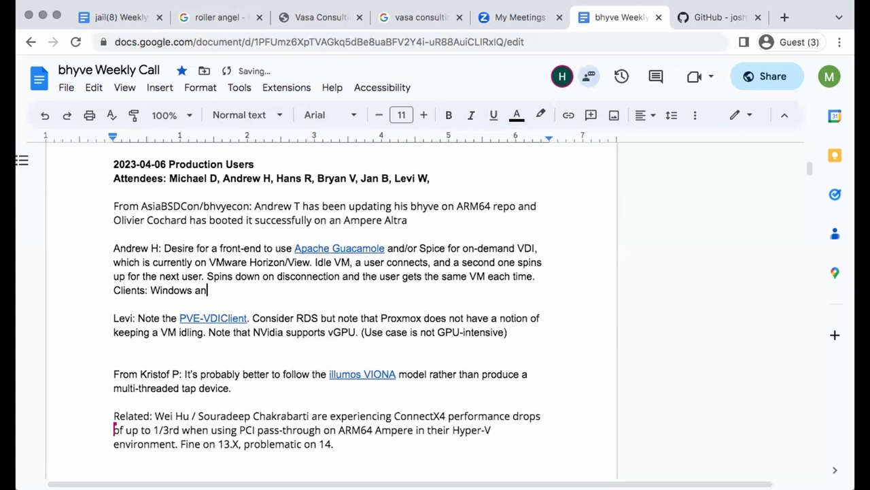
pyautogui.write('d Mac,')
pyautogui.press('BackSpace')
pyautogui.press('BackSpace')
pyautogui.press('BackSpace')
pyautogui.press('BackSpace')
pyautogui.press('BackSpace')
pyautogui.write('macOS, iPad')
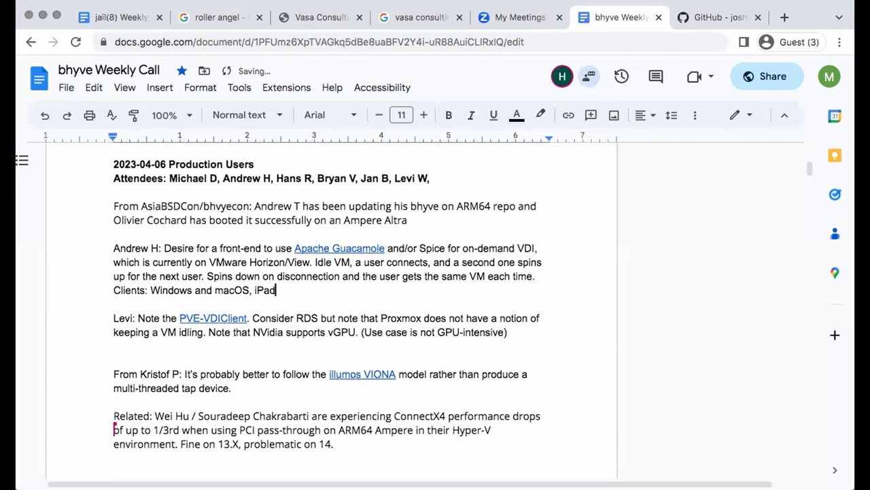
# Complete the Clients line by adding "(already a pain on VMware)." after "iPad"
pyautogui.write(',')
pyautogui.press('BackSpace')
pyautogui.press('BackSpace')
pyautogui.write('(')
pyautogui.write('also')
pyautogui.press('BackSpace')
pyautogui.press('BackSpace')
pyautogui.write('ready a pain on VMware')
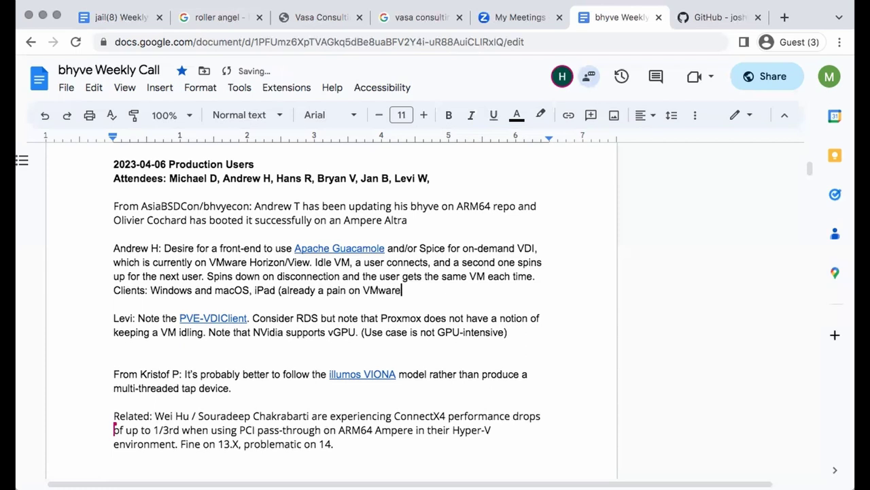
pyautogui.write('),')
pyautogui.press('BackSpace')
pyautogui.press('BackSpace')
pyautogui.write('.')
# Start a new paragraph below the PVE-VDIClient paragraph with the speaker's first name followed by "on Spice:"
pyautogui.hscroll(-2, 544, 296)
pyautogui.click(562, 336)
pyautogui.press('Return')
pyautogui.press('Return')
pyautogui.write('Sp9ice')
pyautogui.press('BackSpace')
pyautogui.press('BackSpace')
pyautogui.press('BackSpace')
pyautogui.press('BackSpace')
pyautogui.write('ice:')
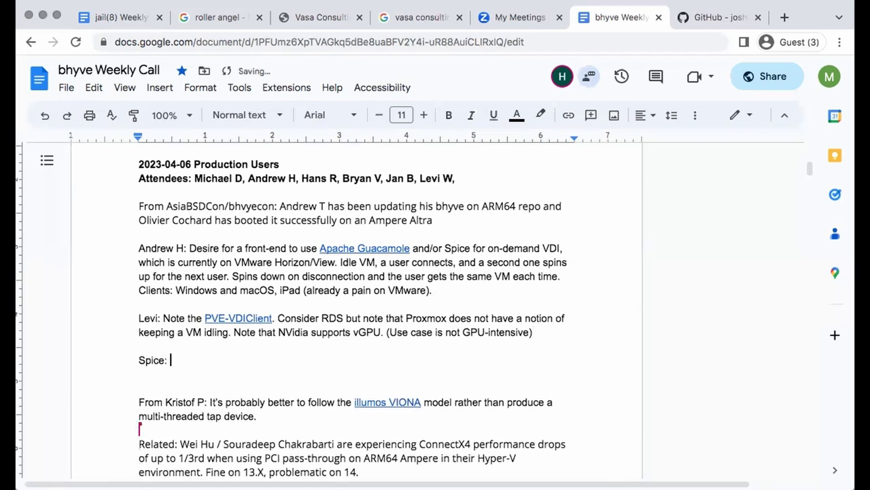
pyautogui.click(139, 360)
pyautogui.write('Levi on')
pyautogui.press('End')
# Continue the Spice paragraph with "Has graphics acceleration and has good Proxmox integration but make sure you have"
pyautogui.write('THere')
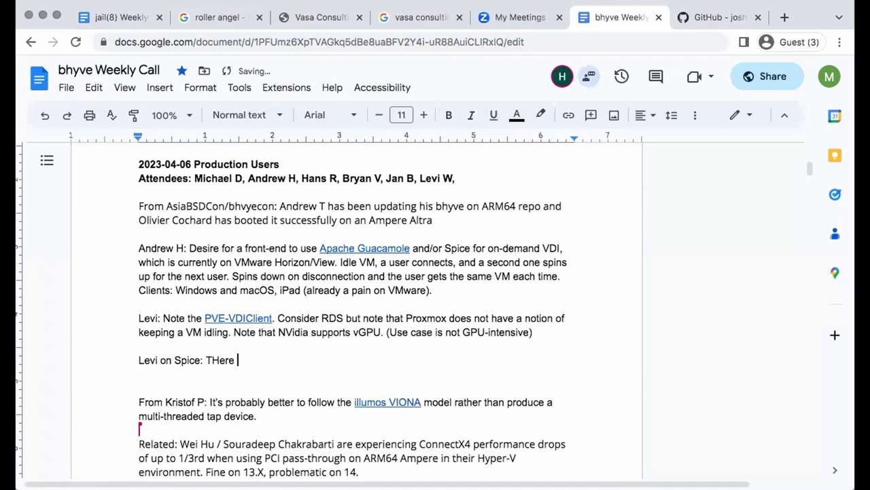
pyautogui.press('BackSpace')
pyautogui.press('BackSpace')
pyautogui.press('BackSpace')
pyautogui.press('BackSpace')
pyautogui.press('BackSpace')
pyautogui.press('BackSpace')
pyautogui.write('Has graphics ')
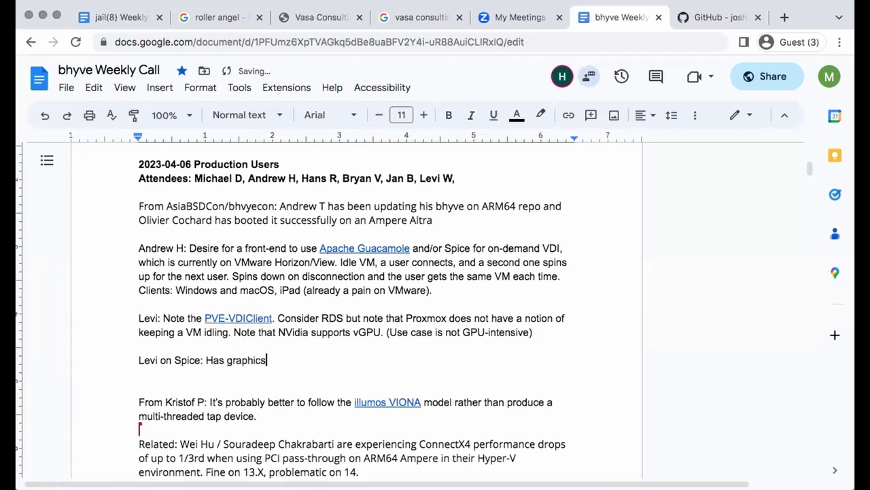
pyautogui.write('acceleration and ')
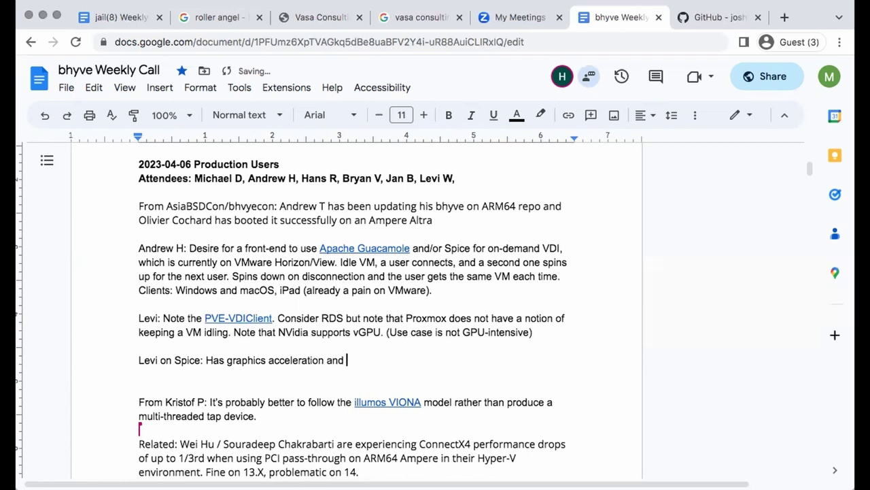
pyautogui.write('has good Proxmo')
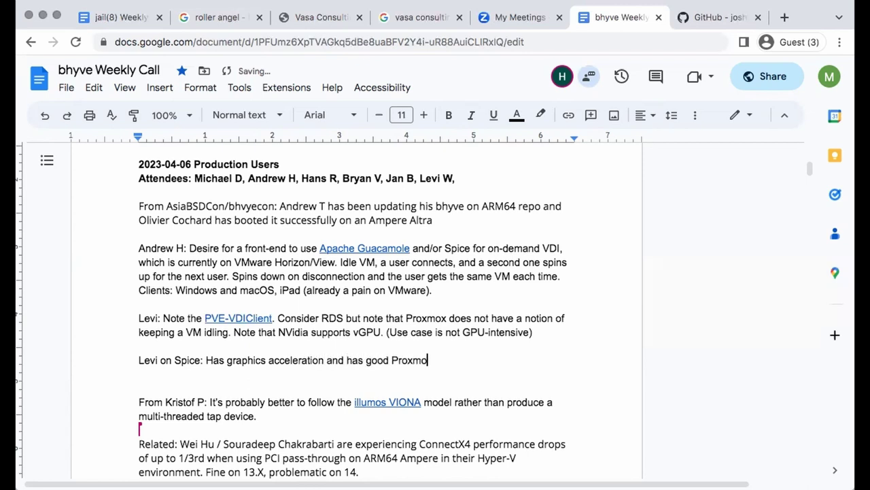
pyautogui.write('x integration but make sure you have')
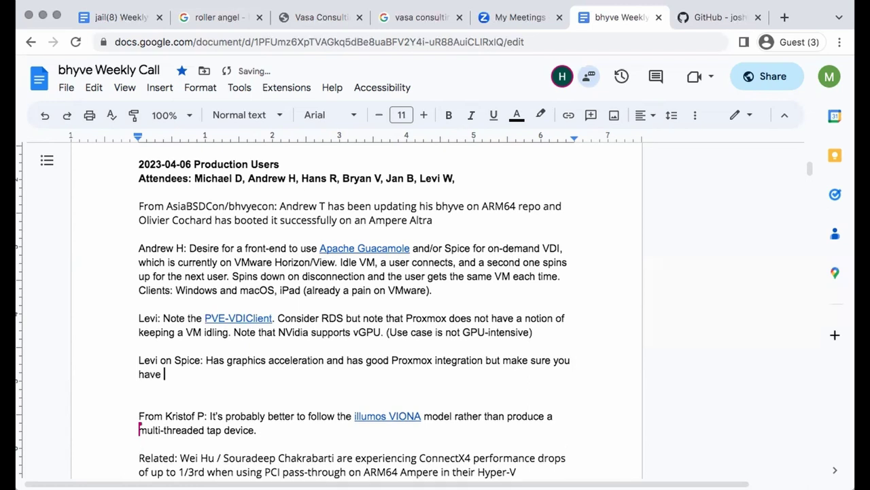
# Finish the Spice sentence after "make sure you have" with "the guest agent software installed on the VM."
pyautogui.write('he guest ag')
pyautogui.press('BackSpace')
pyautogui.press('BackSpace')
pyautogui.write('agent so')
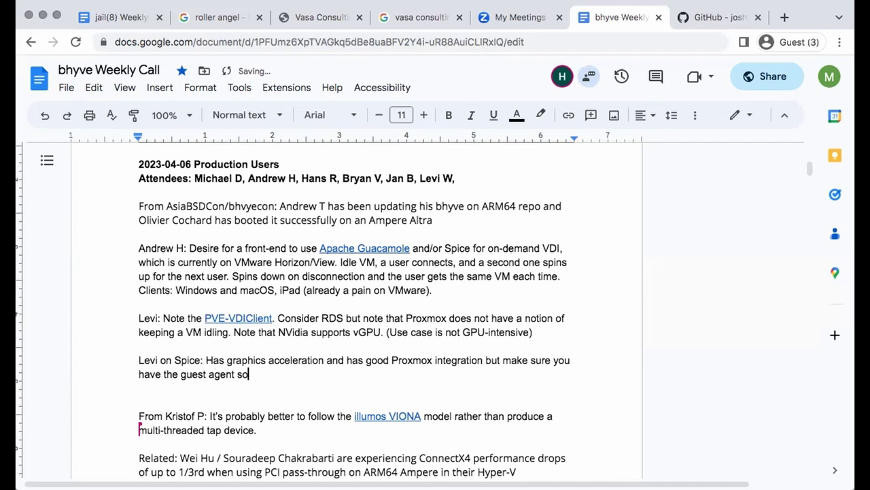
pyautogui.write('ft')
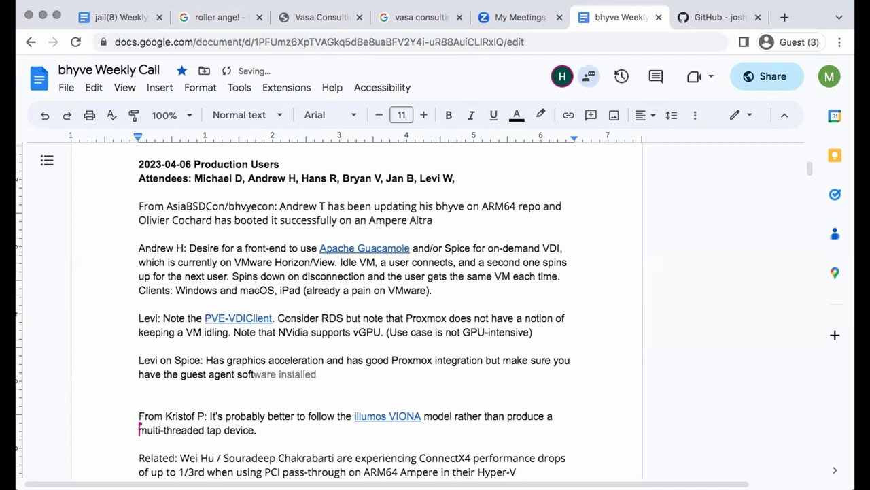
pyautogui.press('Tab')
pyautogui.write('on the VM.')
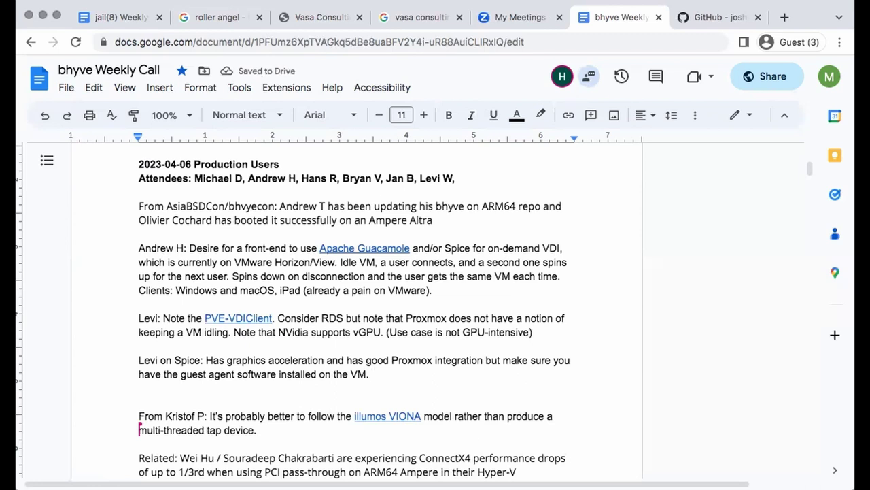
# Append "Includes QEMU guest agent, a dummy driver for Spice. Exists for Windows, Linux, and FreeBSD. Not sure about illumos." to the Spice paragraph
pyautogui.write('Incl')
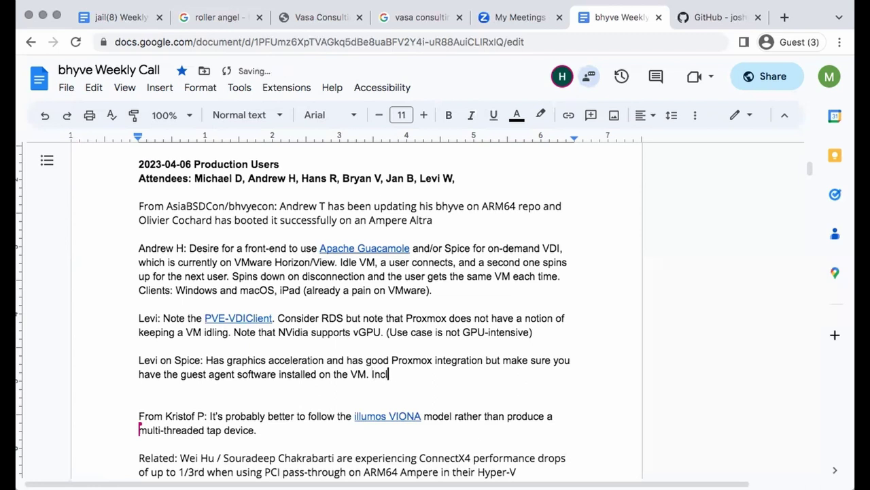
pyautogui.write('udes QEMU g')
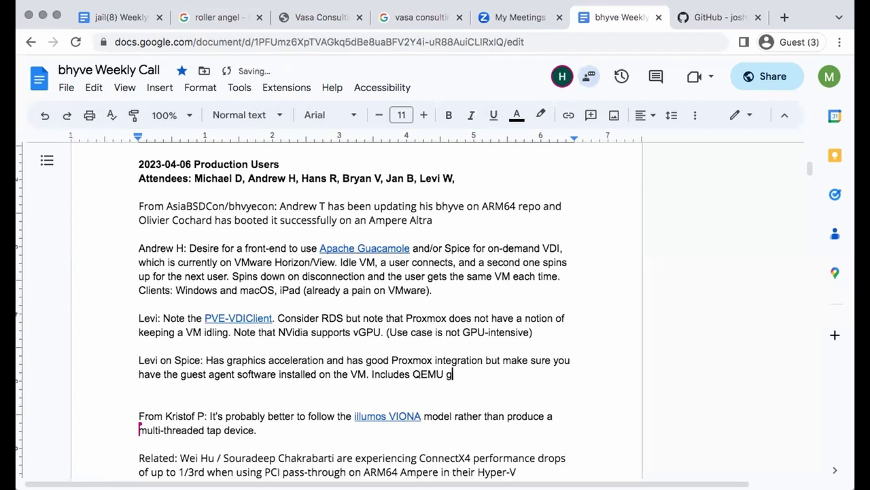
pyautogui.write('uest agent, a dummy d')
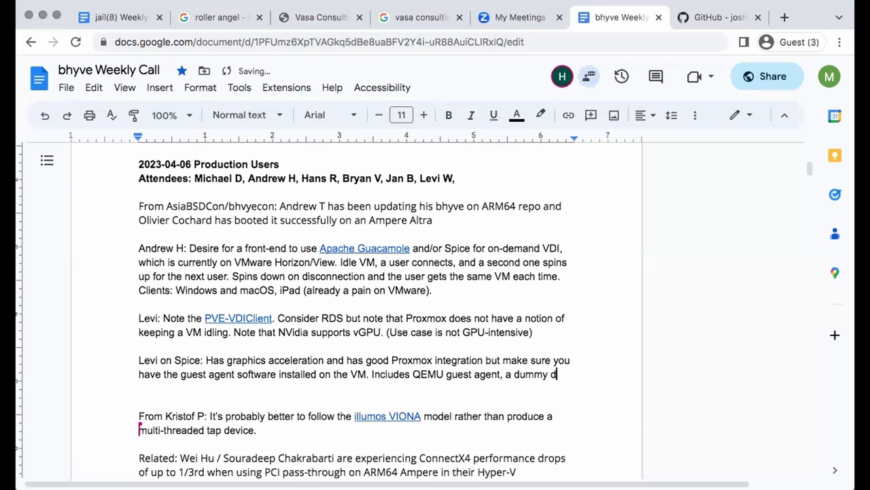
pyautogui.write('river')
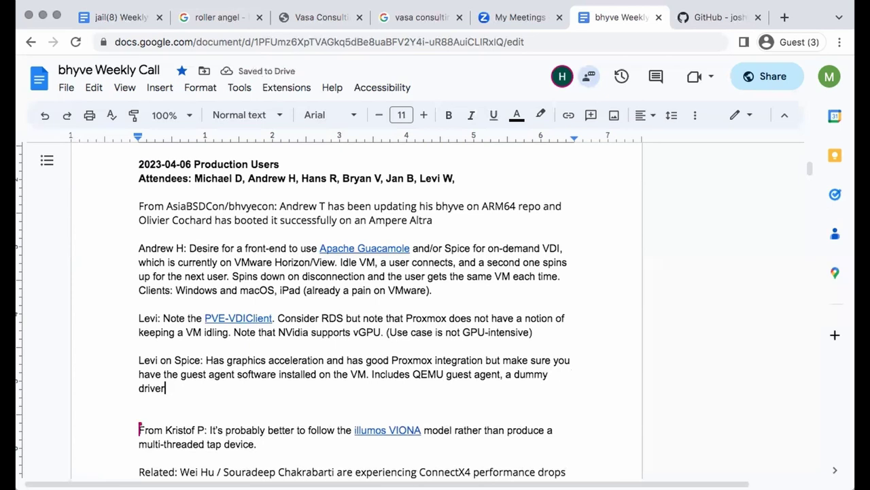
pyautogui.write(' for Spice. Exists')
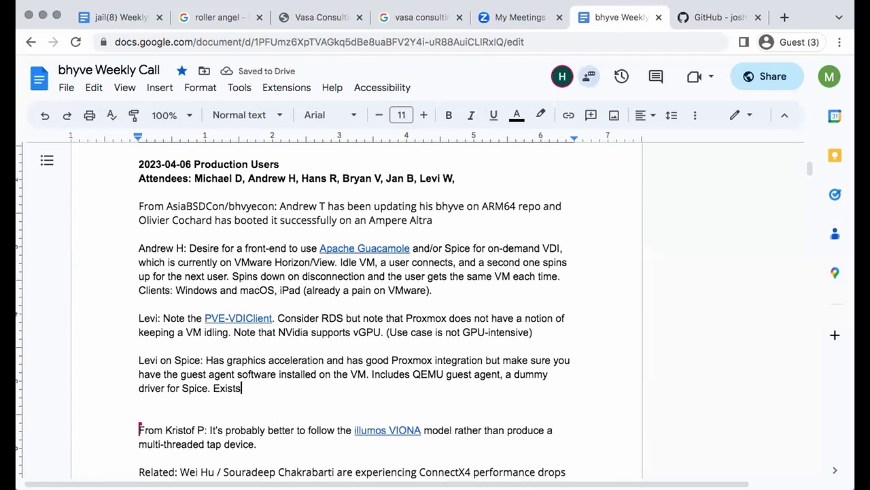
pyautogui.write(' for Wind')
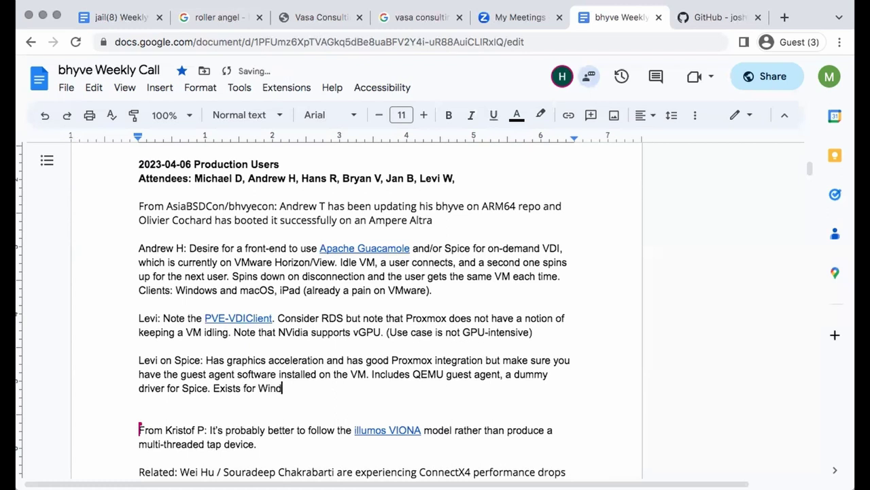
pyautogui.write('ows, Linux, and FreeBSD. Not sure about illumos.')
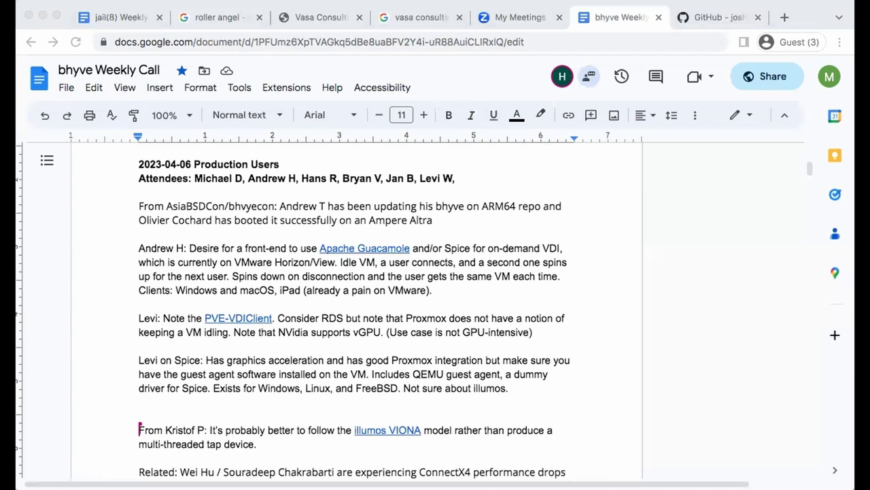
pyautogui.click(575, 387)
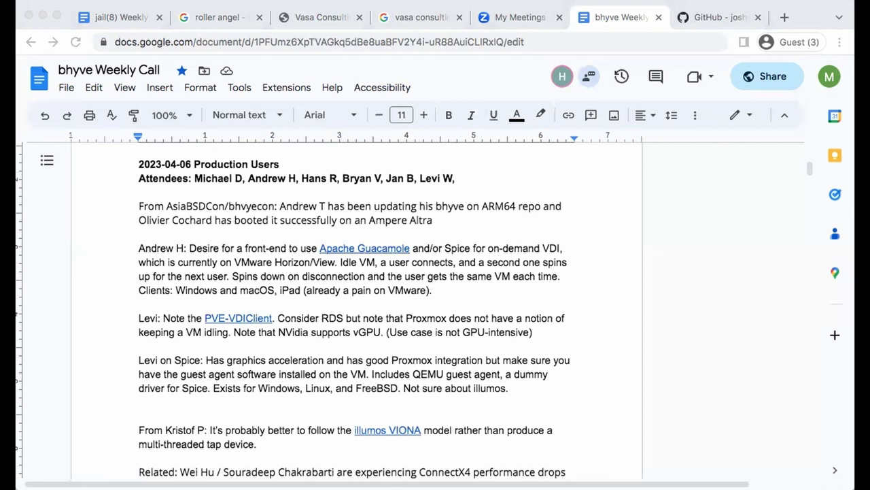
pyautogui.click(422, 396)
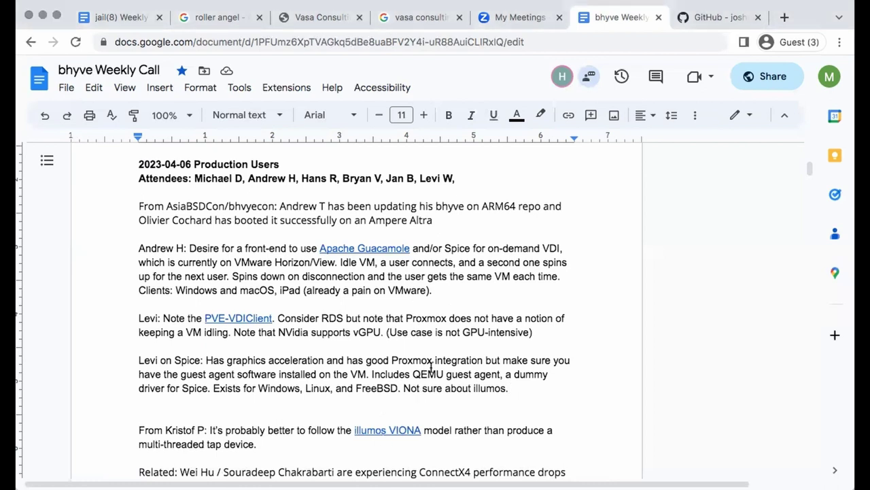
pyautogui.click(437, 406)
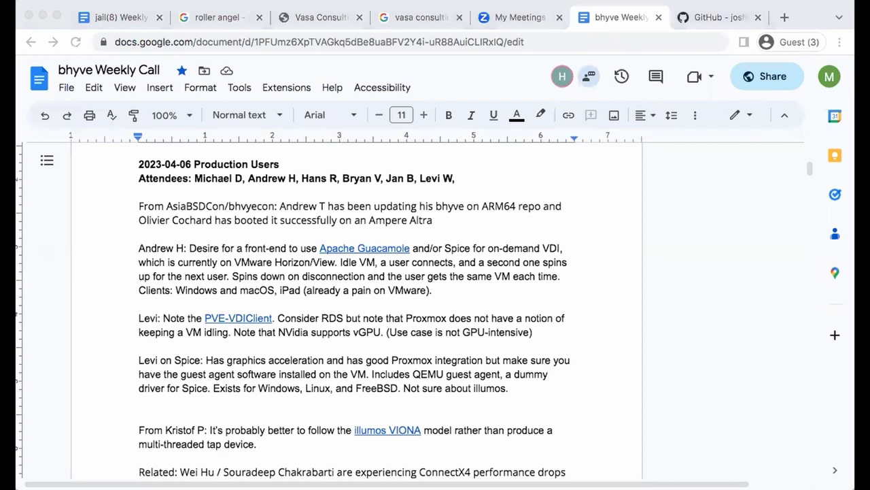
# Insert two command lines below the Spice paragraph: "$ sudo apt install qemu-guest-agent" and "$ sudo apt install spice-vdagent"
pyautogui.click(552, 393)
pyautogui.click(277, 404)
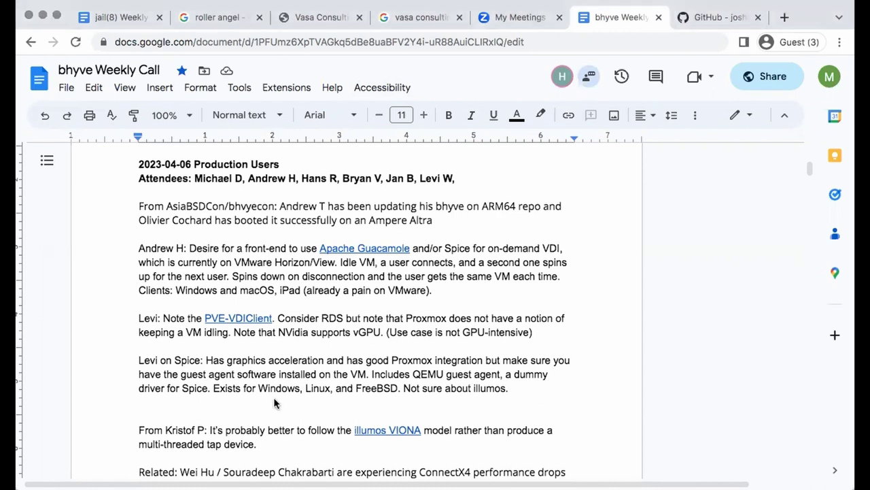
pyautogui.write('$ sudo apt install qemu-guest-agent $ sudo apt install spice-vdagent')
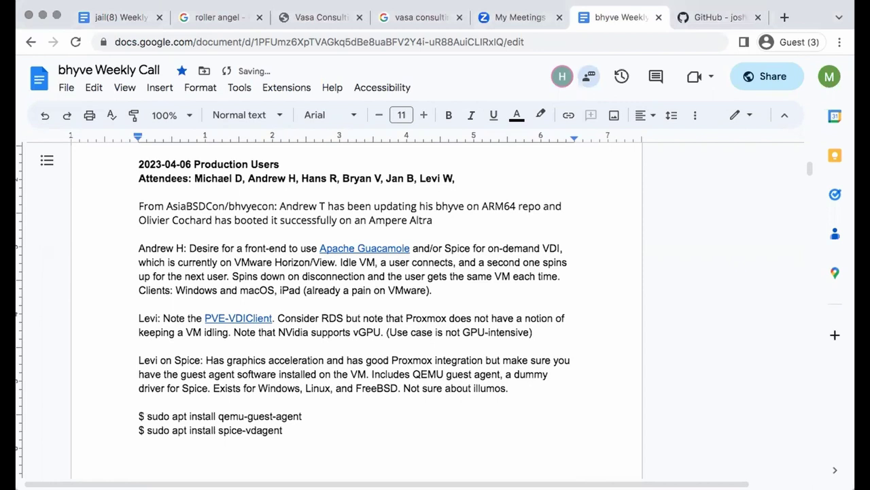
# Set both apt install command lines in the Courier New font and place the cursor on the empty line below them
pyautogui.hotkey('shift', 'Up')
pyautogui.hotkey('shift', 'Up')
pyautogui.press('Left')
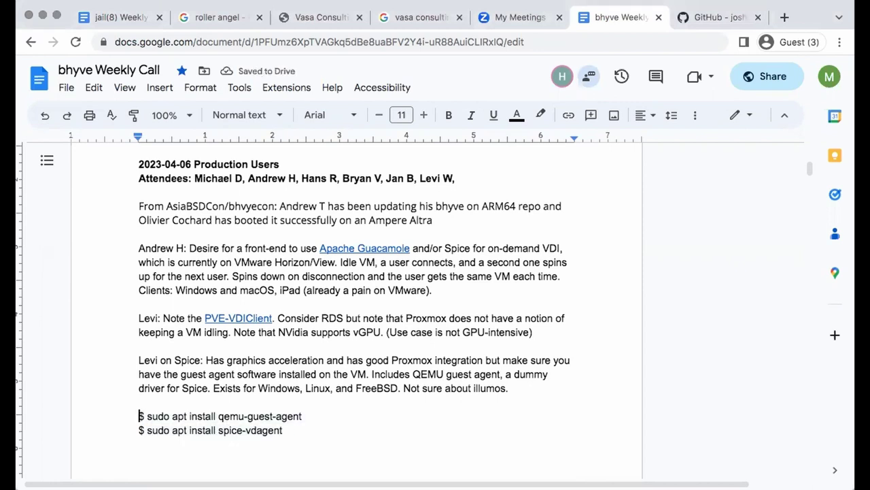
pyautogui.hotkey('shift', 'Down')
pyautogui.hotkey('shift', 'End')
pyautogui.click(351, 117)
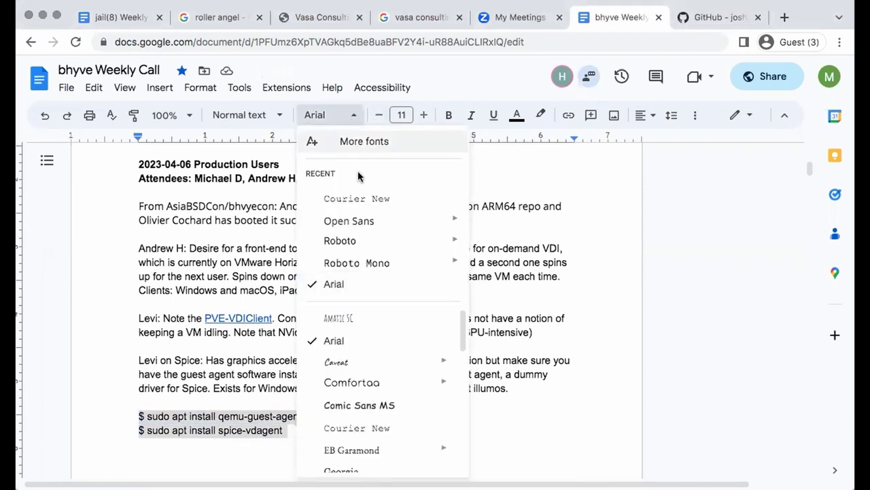
pyautogui.click(365, 199)
pyautogui.scroll(-2, 295, 367)
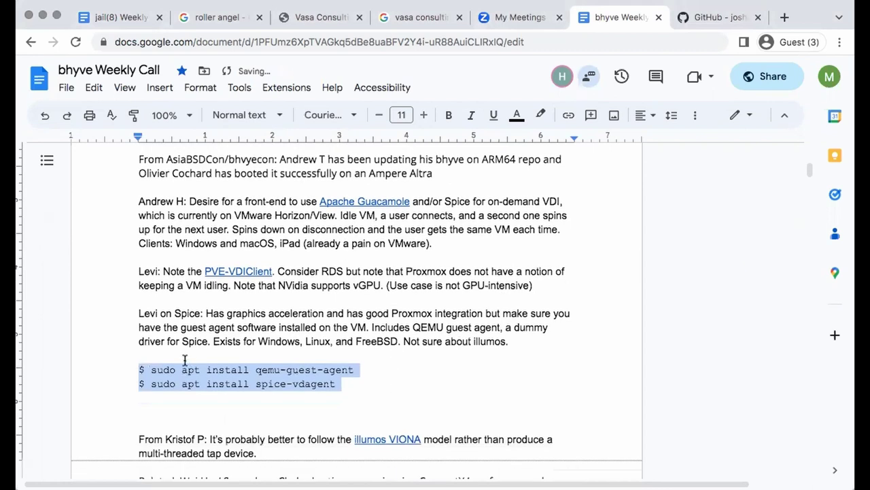
pyautogui.scroll(-1, 228, 389)
pyautogui.click(226, 391)
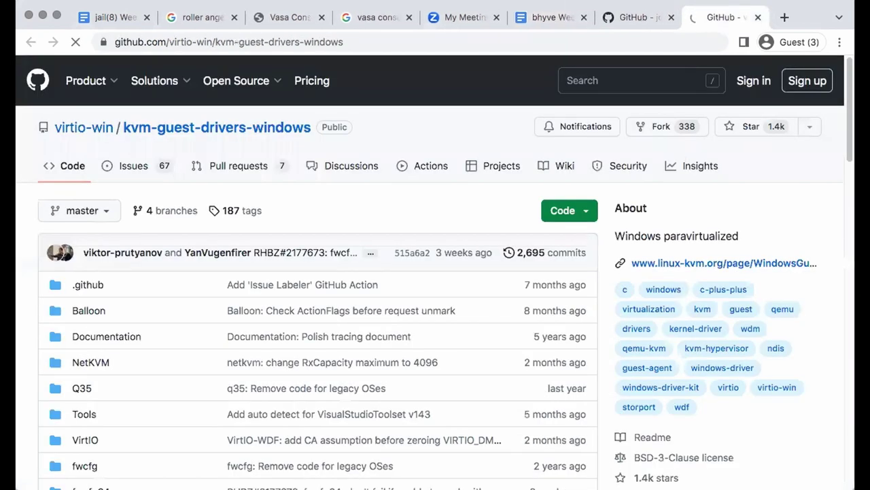
# Copy the GitHub address github.com/virtio-win/kvm-guest-drivers-windows and link the word "Windows" in the Spice paragraph to it
pyautogui.click(333, 45)
pyautogui.hotkey('ctrl', 'c')
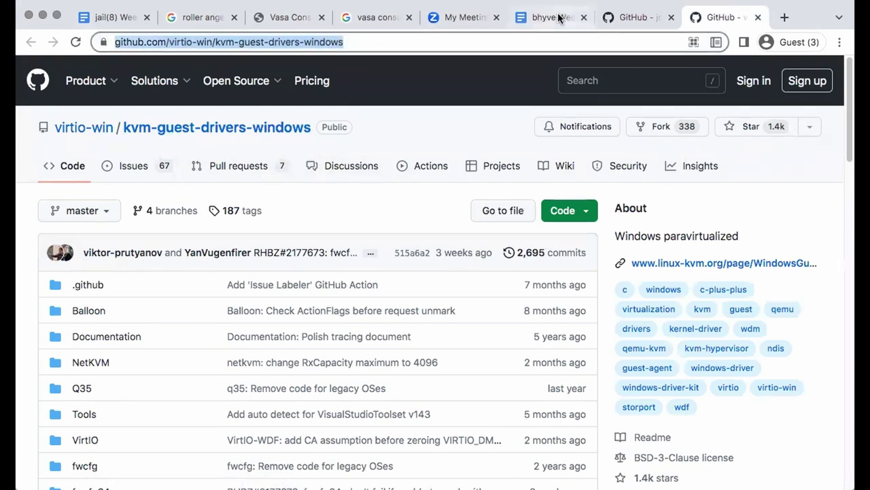
pyautogui.click(557, 17)
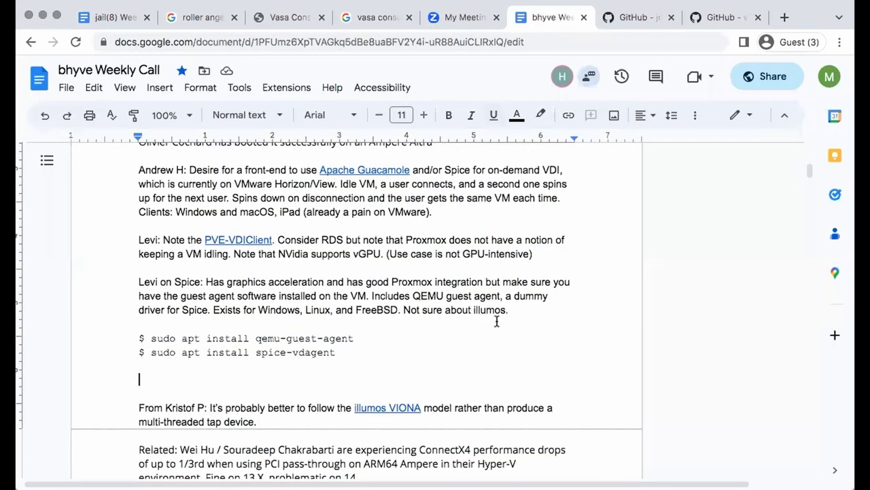
pyautogui.doubleClick(282, 310)
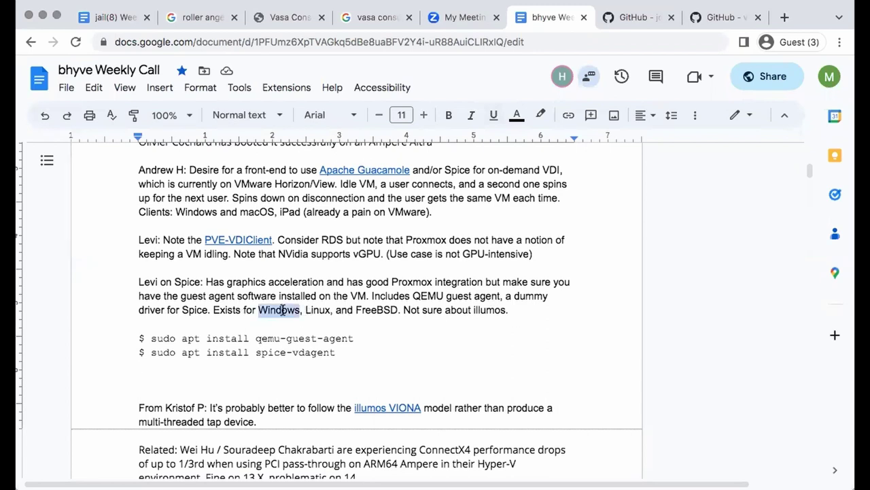
pyautogui.hotkey('ctrl', 'k')
pyautogui.hotkey('ctrl', 'v')
pyautogui.press('Return')
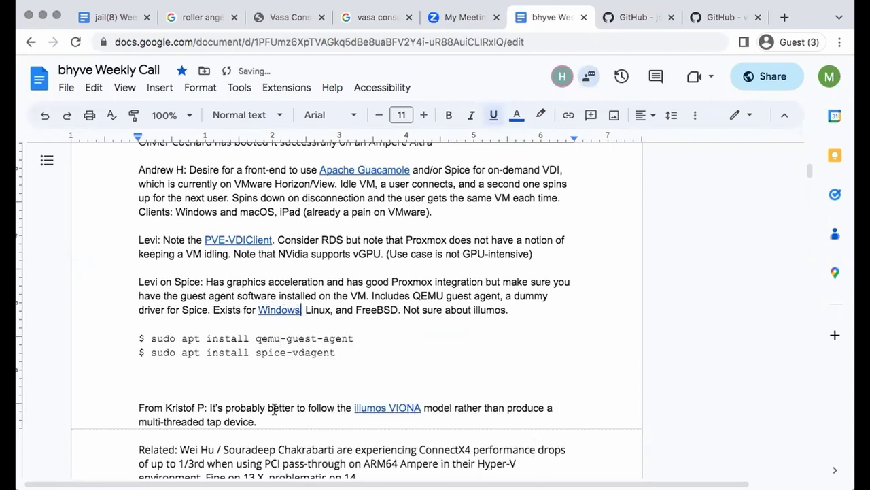
# Start a paragraph below the install commands with the attendee's first name and "is using the native Windows RDP screen sharing"
pyautogui.click(252, 378)
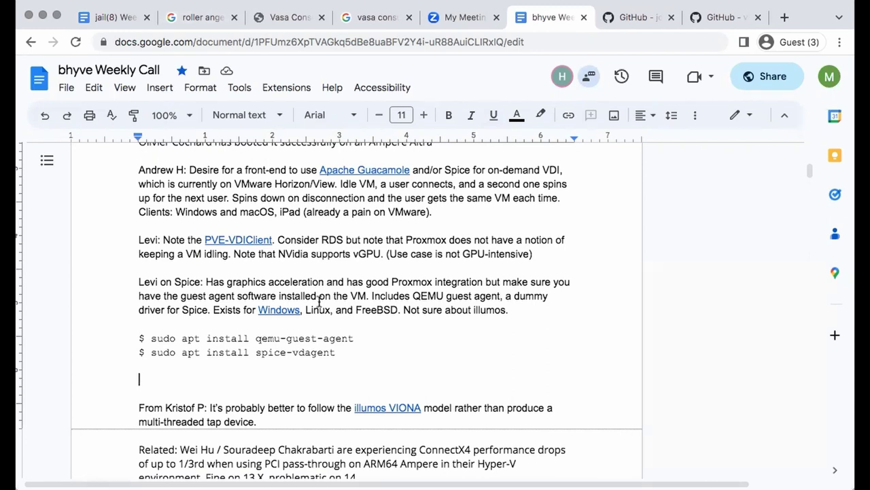
pyautogui.scroll(-2, 248, 387)
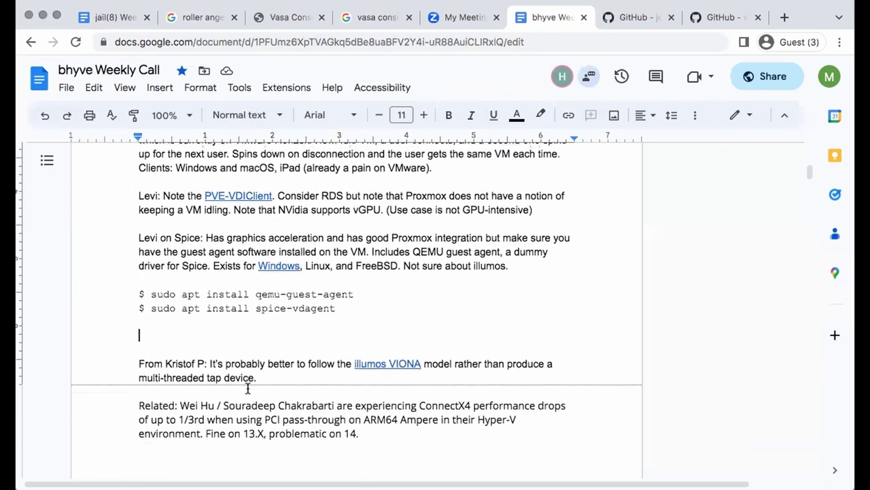
pyautogui.scroll(1, 248, 387)
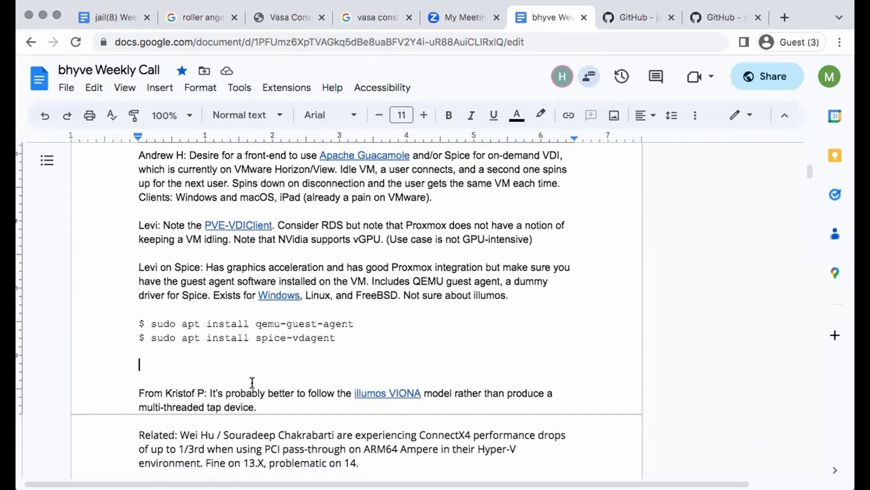
pyautogui.write('Jan is using the native ')
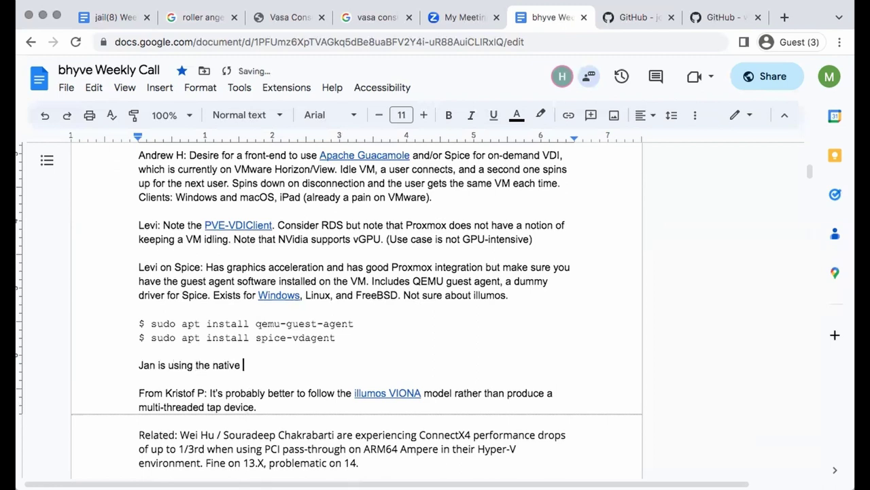
pyautogui.write('Windows DR')
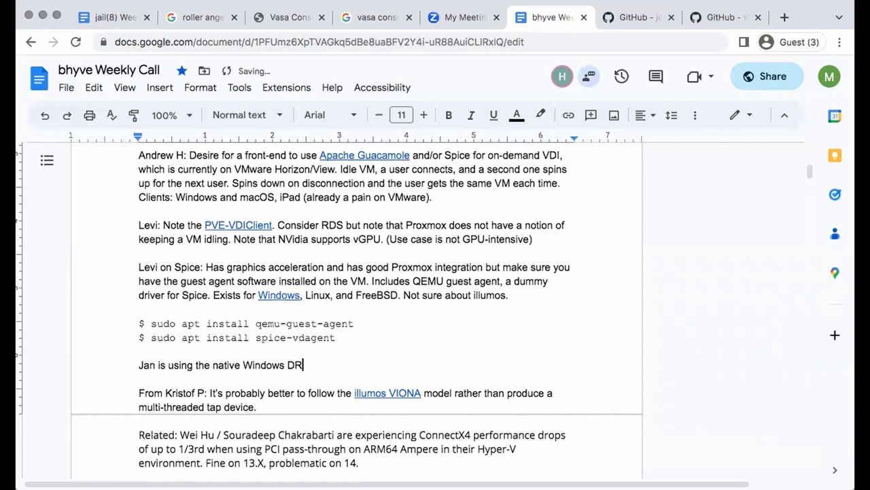
pyautogui.press('BackSpace')
pyautogui.press('BackSpace')
pyautogui.write('RP')
pyautogui.write('P')
pyautogui.press('BackSpace')
pyautogui.press('BackSpace')
pyautogui.write('DP screen sharing.')
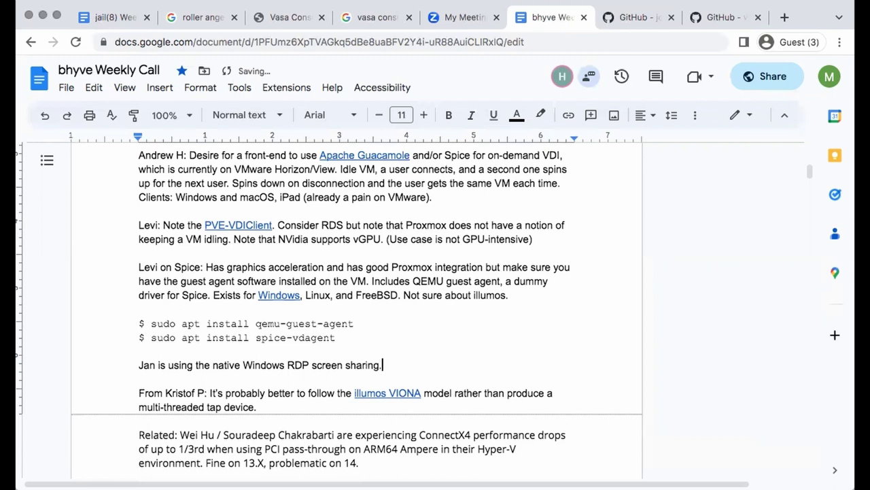
# Extend the RDP sentence with "which is good for dedicated, long-term VMs. Supports copy and paste, shared folders." and add an empty line below
pyautogui.press('BackSpace')
pyautogui.press('BackSpace')
pyautogui.write('which is good for de')
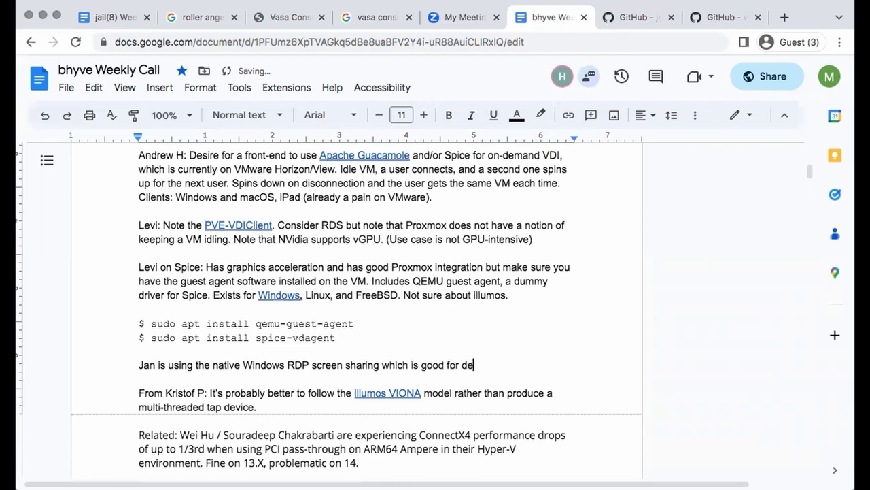
pyautogui.write('dicated')
pyautogui.press('BackSpace')
pyautogui.write(', long')
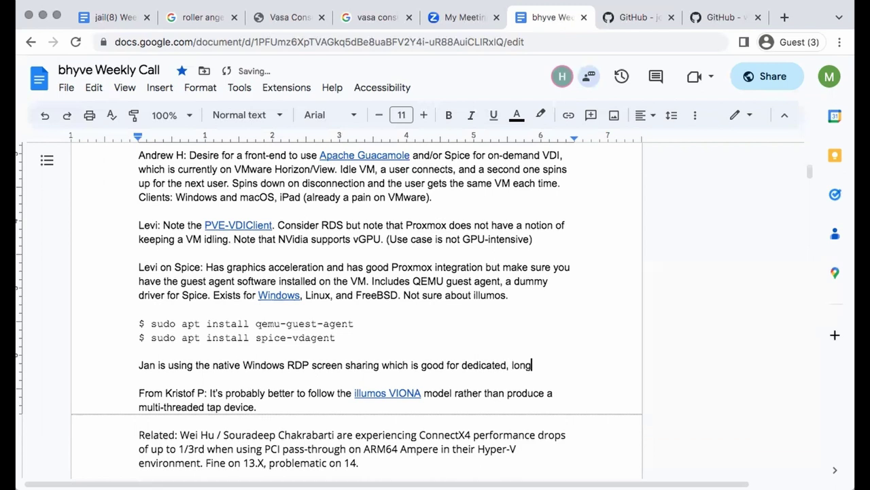
pyautogui.write('-term VMs.')
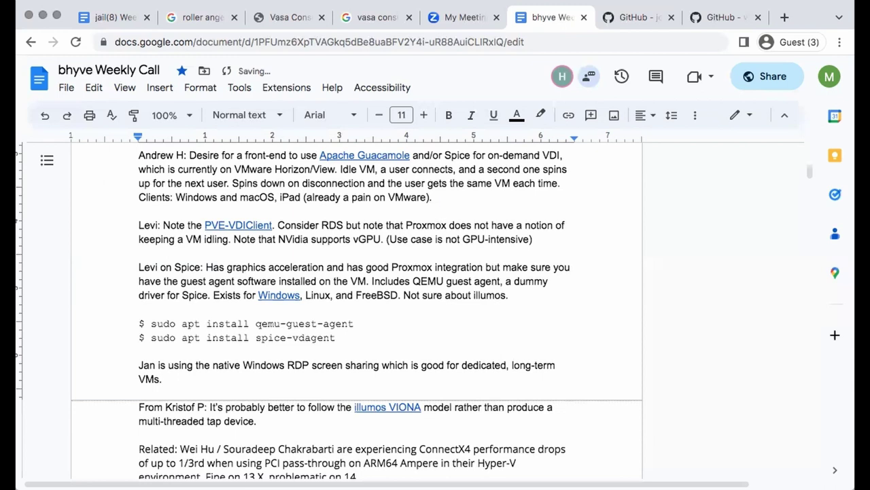
pyautogui.write(' Supports copy and paste, shared folders')
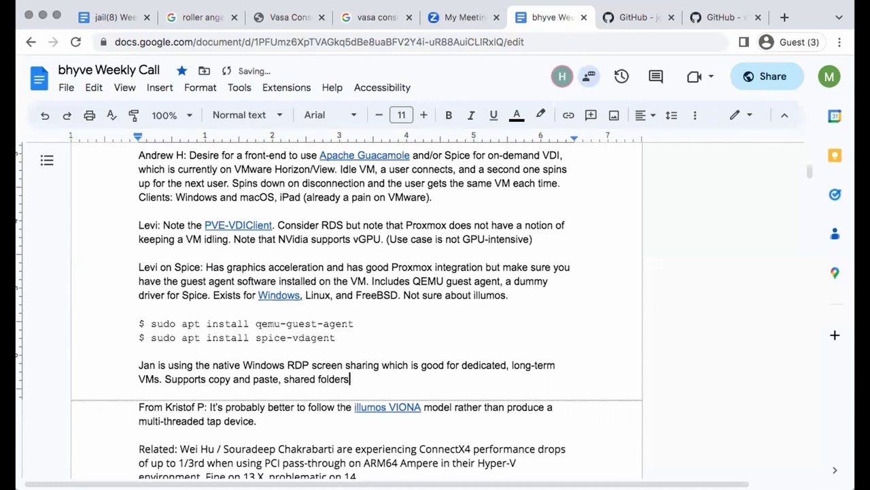
pyautogui.write('.')
pyautogui.press('Return')
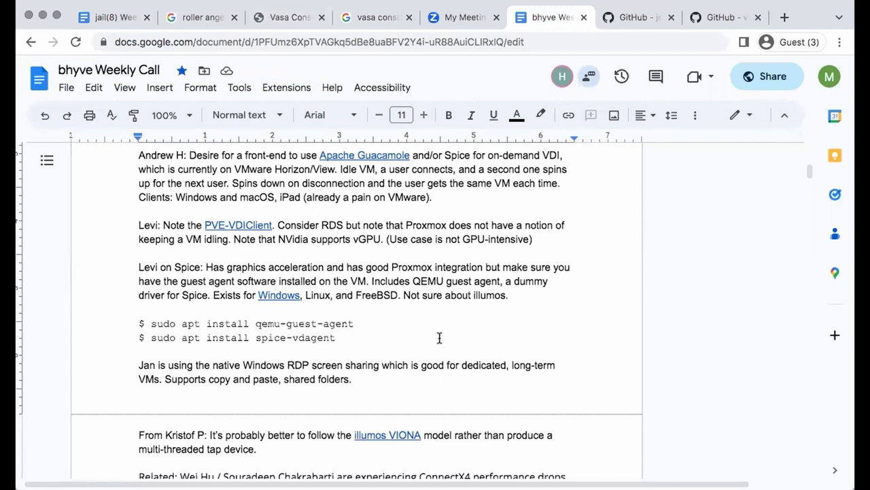
# Close the Zoom meeting, Vasa Consulting and two Google search pages, and return to the empty line below the RDP paragraph
pyautogui.click(496, 19)
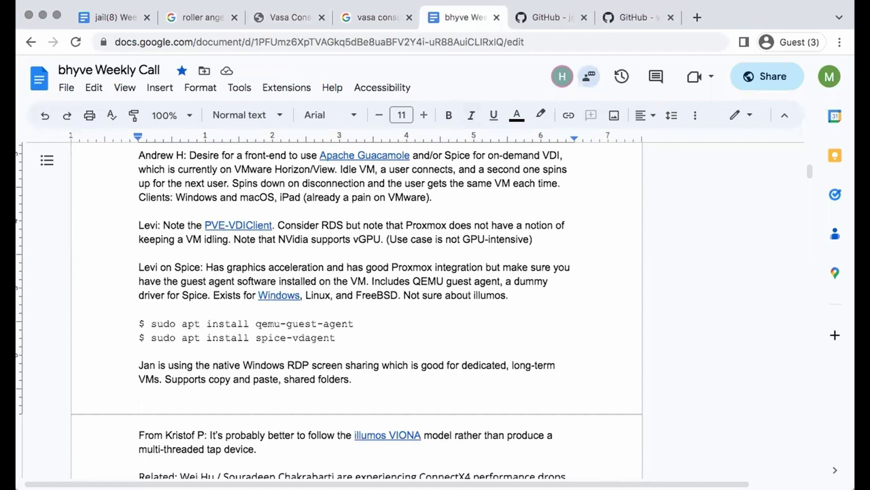
pyautogui.click(306, 18)
pyautogui.press('super+w')
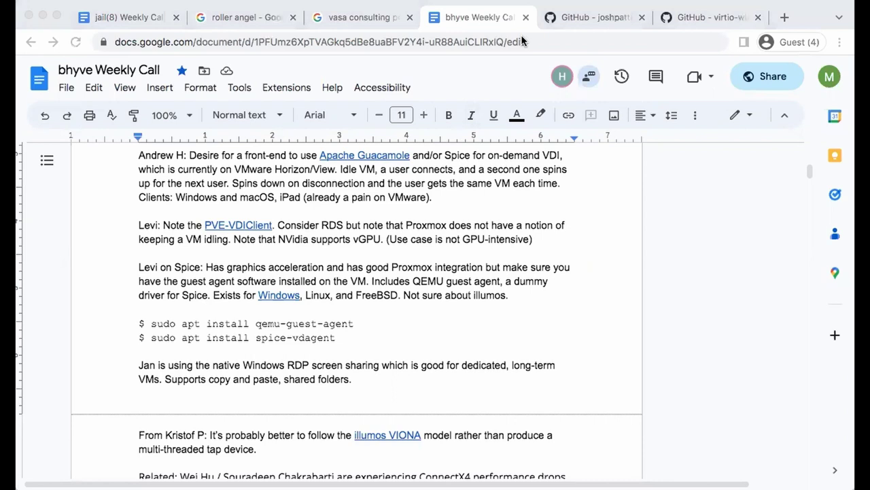
pyautogui.click(391, 7)
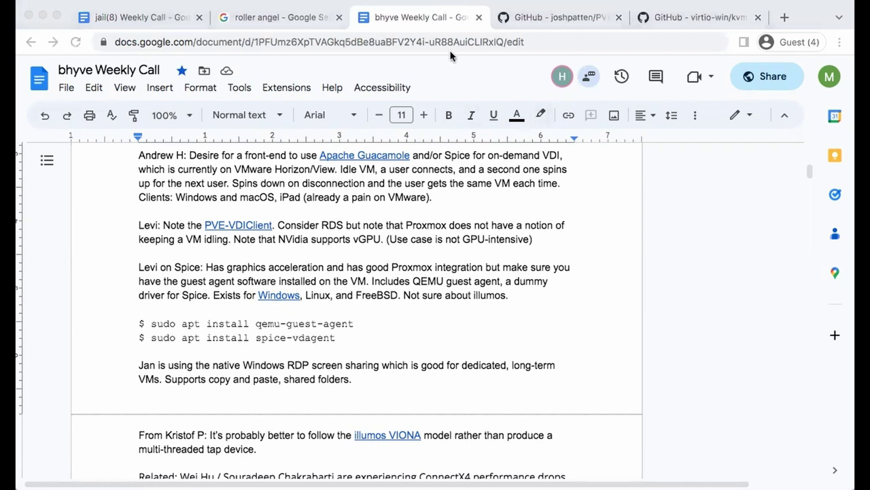
pyautogui.click(447, 370)
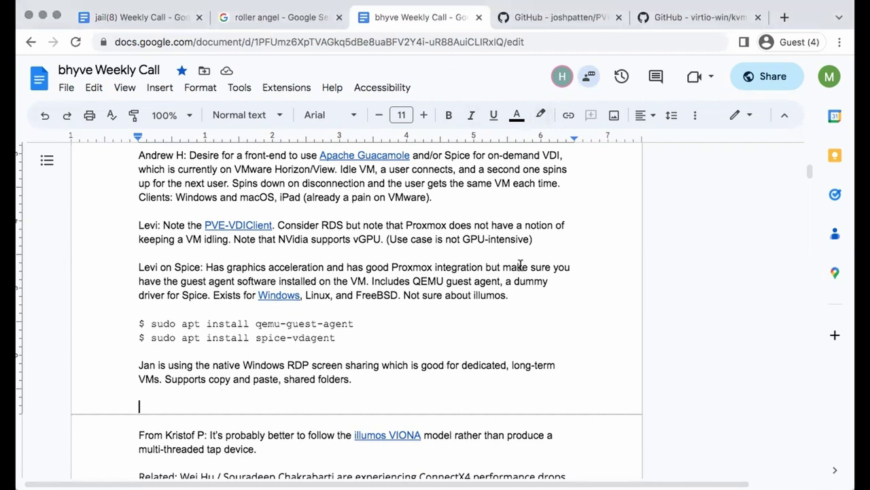
pyautogui.click(264, 18)
pyautogui.press('super+w')
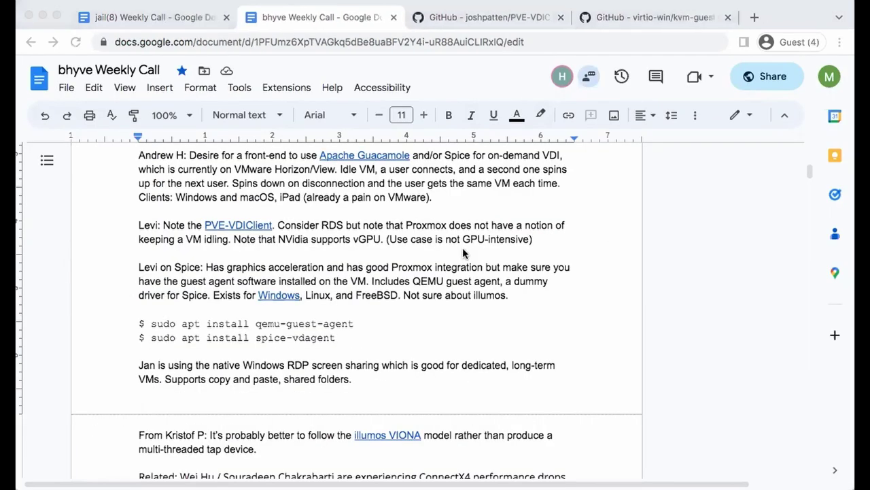
pyautogui.click(425, 403)
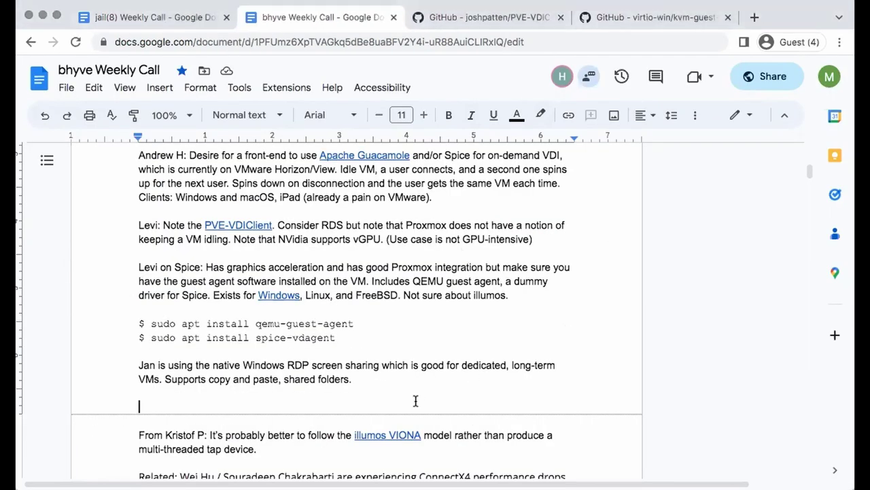
# Write "Note that there might be a licensing restriction of one connection at a time." below the RDP paragraph, with empty lines after it
pyautogui.write('Note that there might be a licensi')
pyautogui.press('Tab')
pyautogui.press('BackSpace')
pyautogui.press('BackSpace')
pyautogui.press('BackSpace')
pyautogui.press('BackSpace')
pyautogui.press('BackSpace')
pyautogui.write('restriction of one')
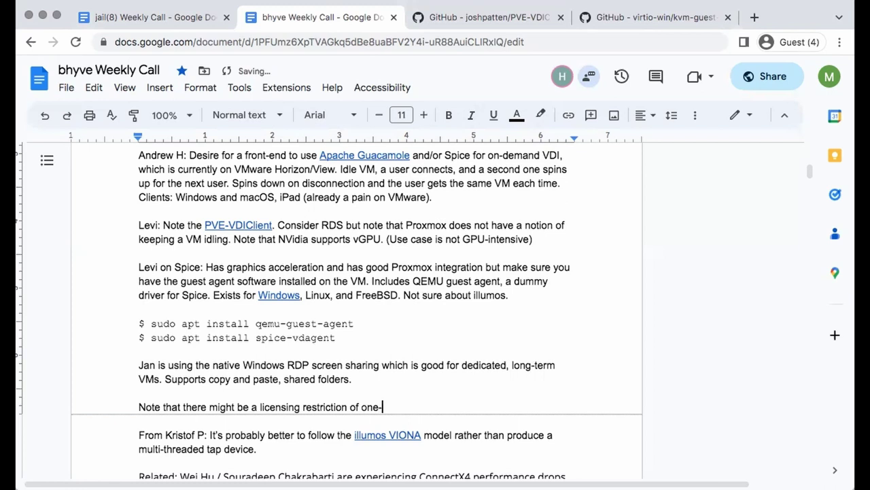
pyautogui.write(' connection.')
pyautogui.click(379, 406)
pyautogui.press('BackSpace')
pyautogui.press('End')
pyautogui.press('BackSpace')
pyautogui.write('at a time.')
pyautogui.press('Return')
pyautogui.press('Return')
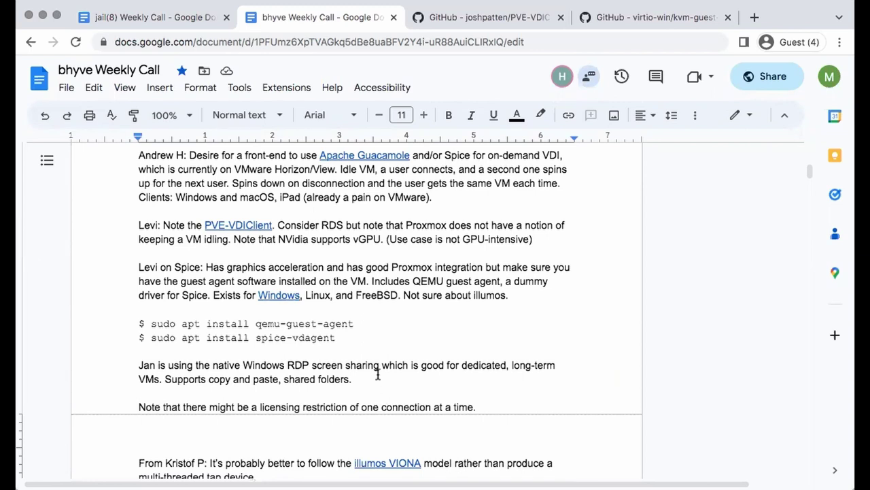
# Append "Workaround: Spin up multiple VMs." to the licensing restriction note
pyautogui.click(511, 410)
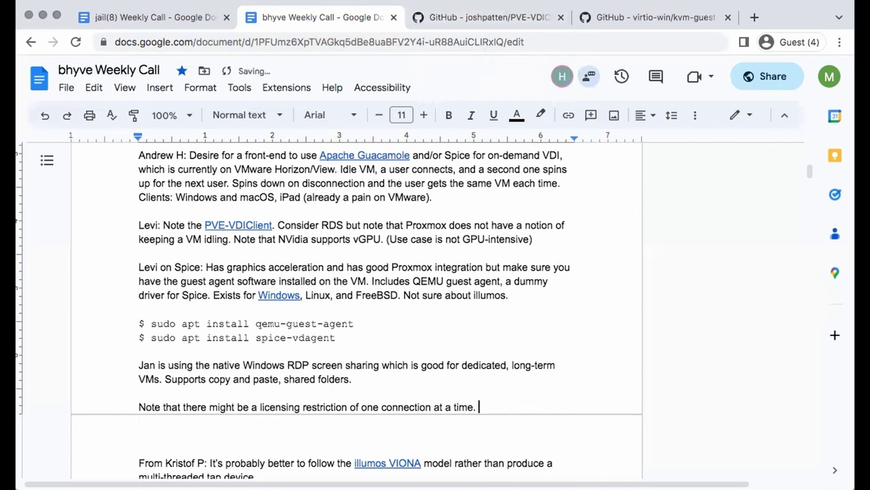
pyautogui.write('Workaround: S')
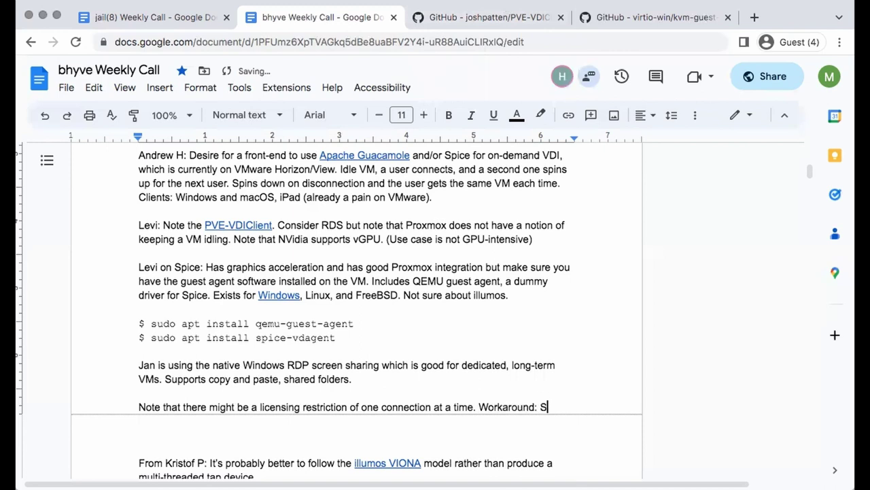
pyautogui.write('pin up multip')
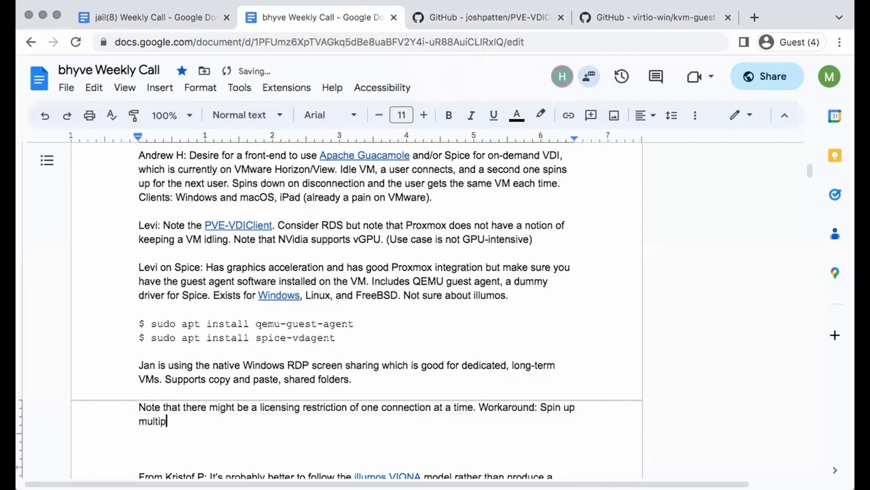
pyautogui.write('le VMs.')
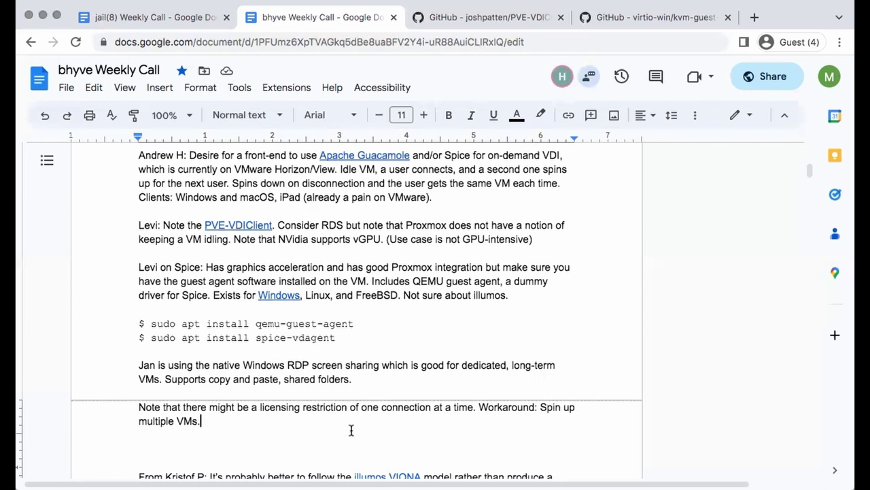
pyautogui.scroll(-2, 351, 429)
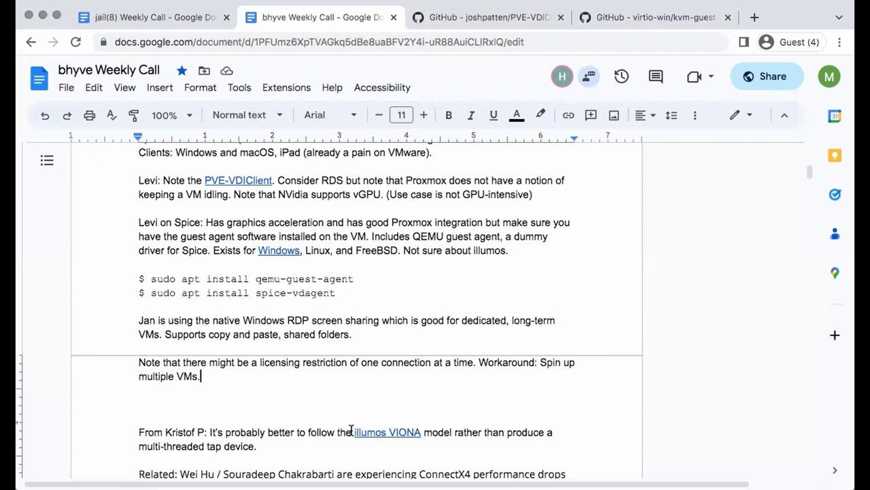
# Add a paragraph below the licensing note: "Appeal of Guacamole: Has plug-ins for various protocols but Spice is not one of them."
pyautogui.click(299, 404)
pyautogui.scroll(3, 299, 404)
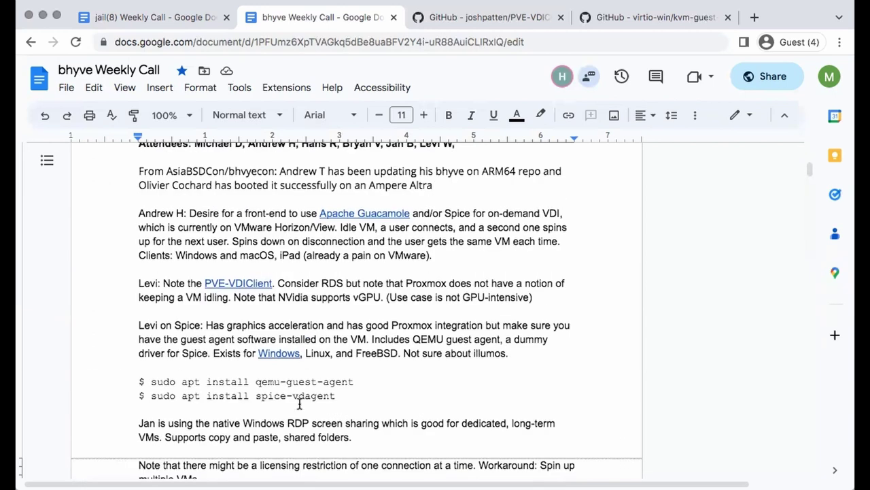
pyautogui.click(410, 213)
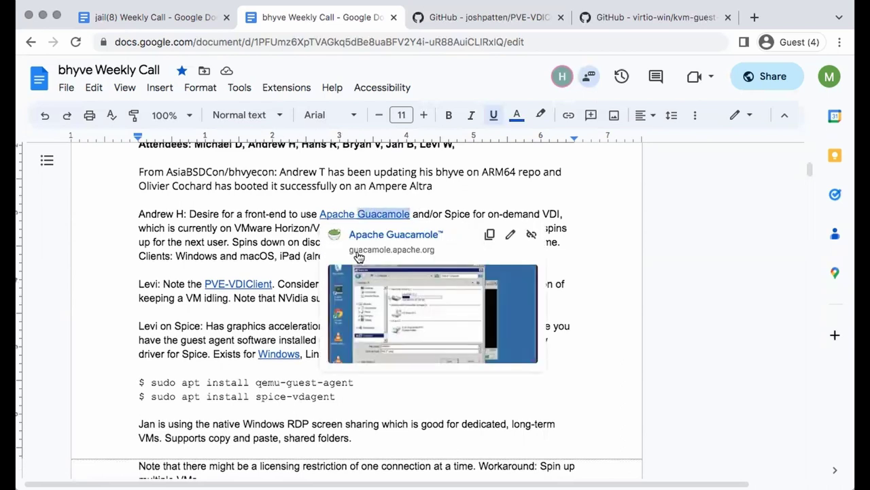
pyautogui.scroll(-4, 355, 284)
pyautogui.click(272, 379)
pyautogui.write('App')
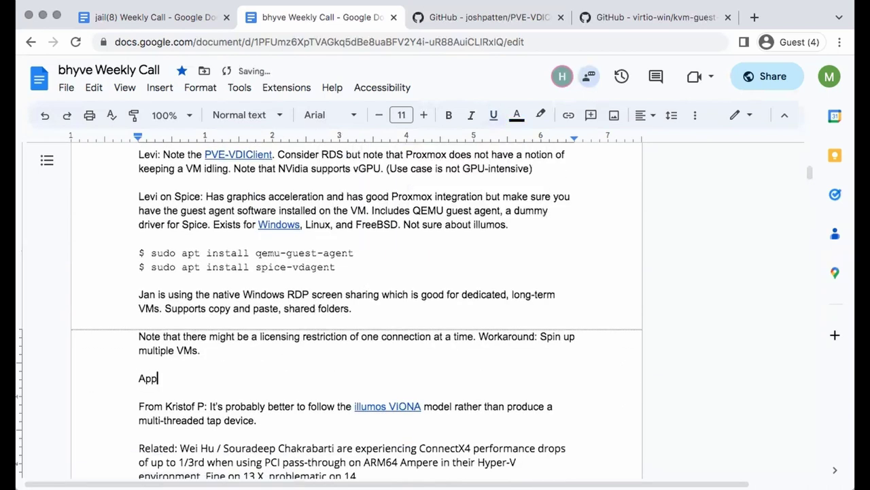
pyautogui.write('eal of Guacamole: Has')
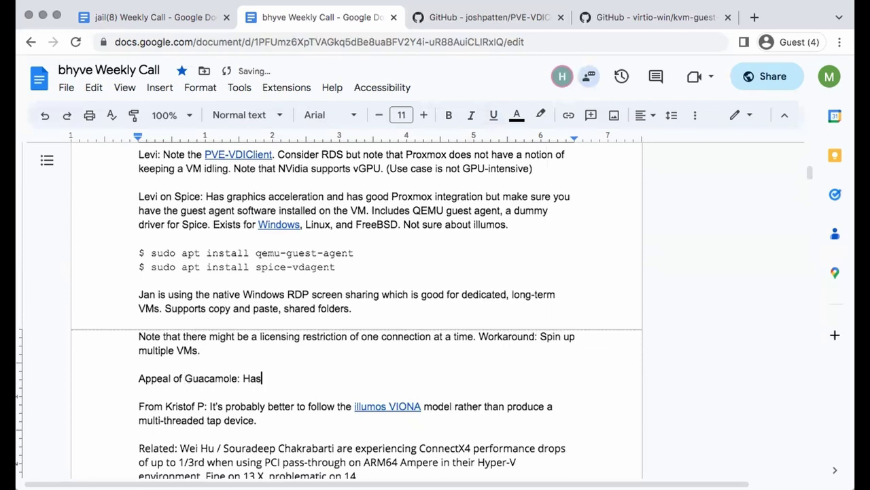
pyautogui.write(' plug-ins for various pro')
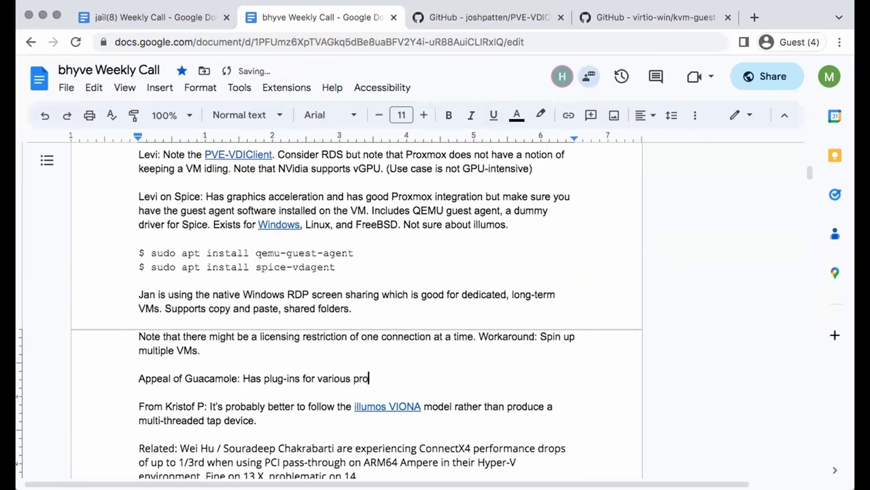
pyautogui.write('tocols but Spice is not')
pyautogui.press('Return')
pyautogui.press('Return')
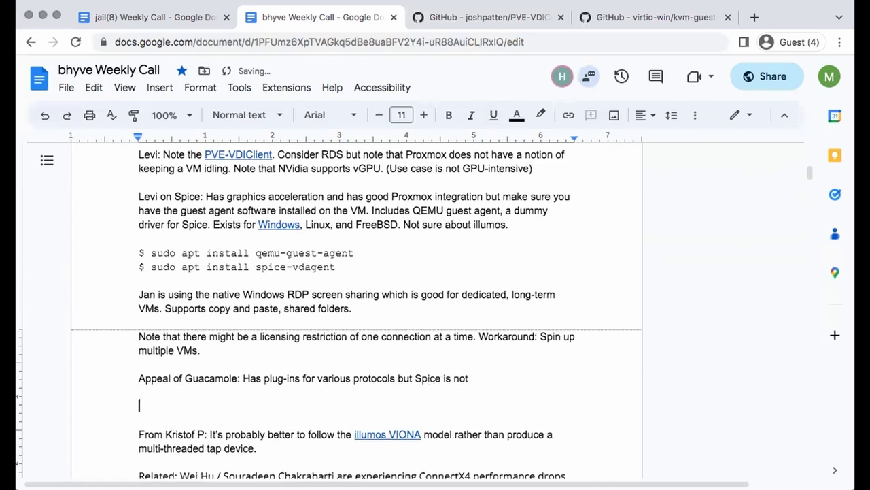
pyautogui.click(470, 378)
pyautogui.write('one of the')
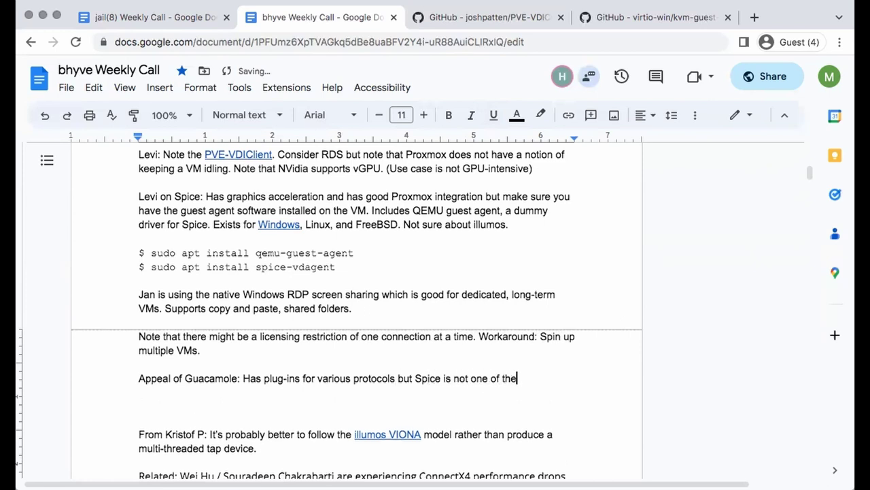
pyautogui.write('m.')
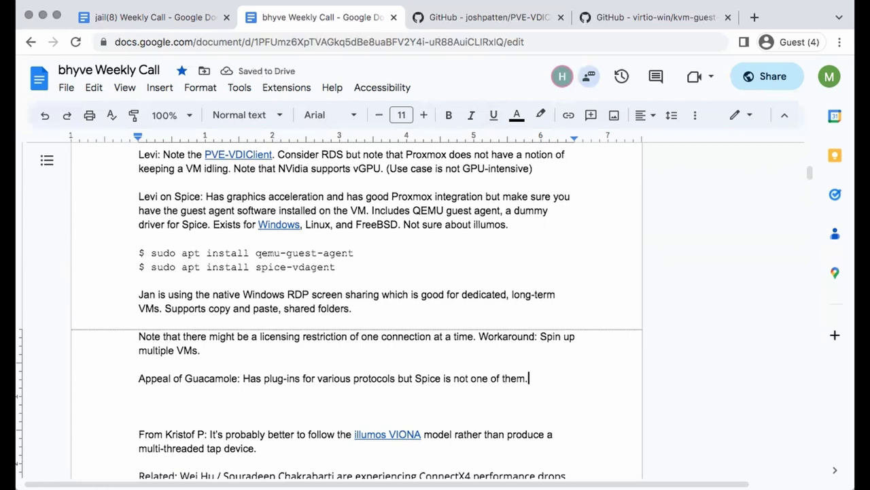
# Add a speaker-attributed paragraph below the Guacamole note: "Note that XCP-ng still has some of the proprietary components from Citrix."
pyautogui.press('Return')
pyautogui.press('Return')
pyautogui.write('Levi: No')
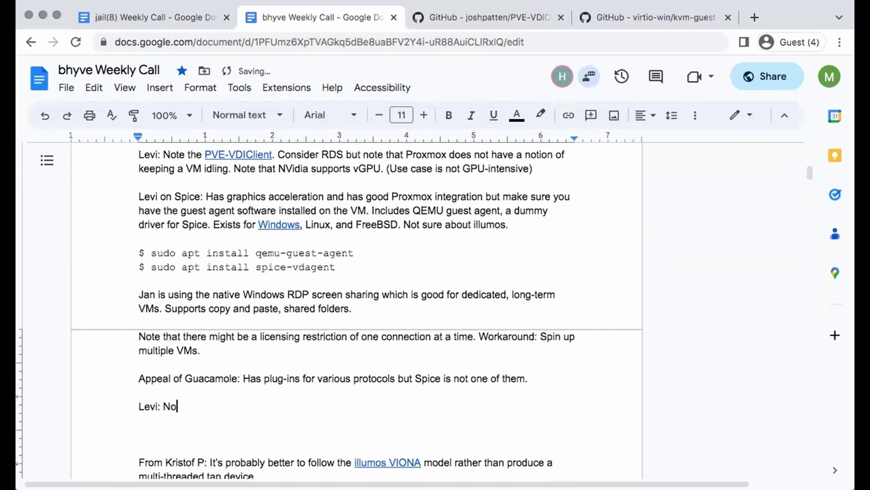
pyautogui.write('te that XCP-nb')
pyautogui.press('BackSpace')
pyautogui.press('BackSpace')
pyautogui.write('ng has')
pyautogui.press('BackSpace')
pyautogui.press('BackSpace')
pyautogui.press('BackSpace')
pyautogui.write('still ha')
pyautogui.press('BackSpace')
pyautogui.press('BackSpace')
pyautogui.press('BackSpace')
pyautogui.write('has some of the ')
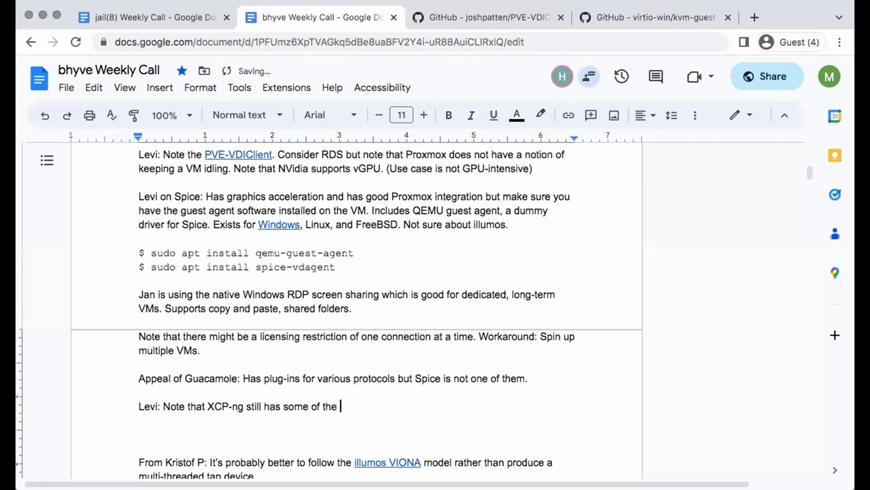
pyautogui.write('proprietary components')
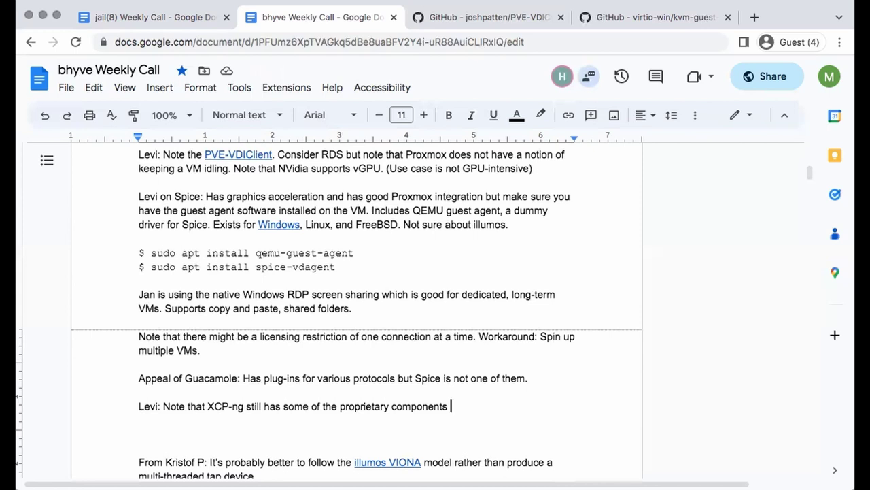
pyautogui.write('from ')
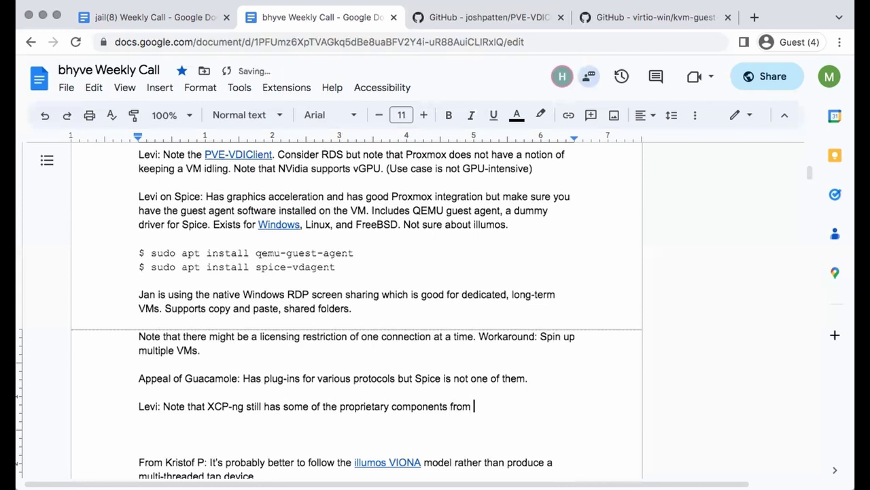
pyautogui.write('Citrix.')
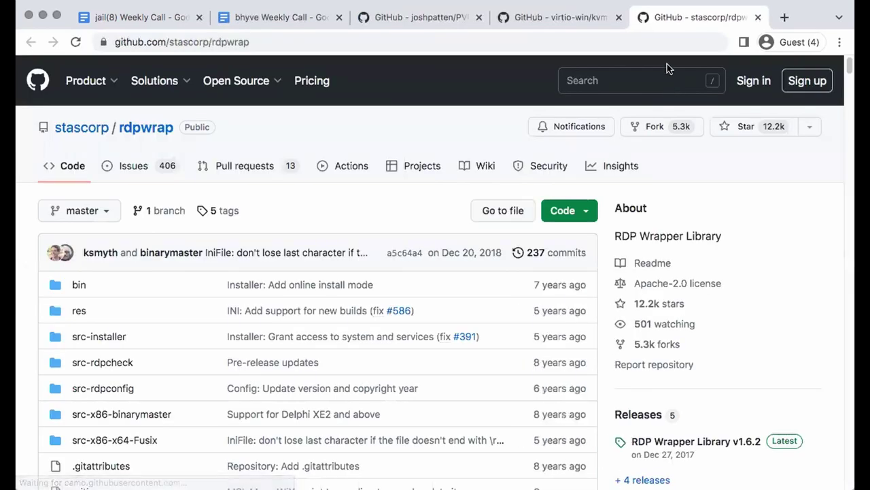
# Review the RDP Wrapper Library README on GitHub, select the repository's address and return to the bhyve Weekly Call document
pyautogui.scroll(-10, 370, 219)
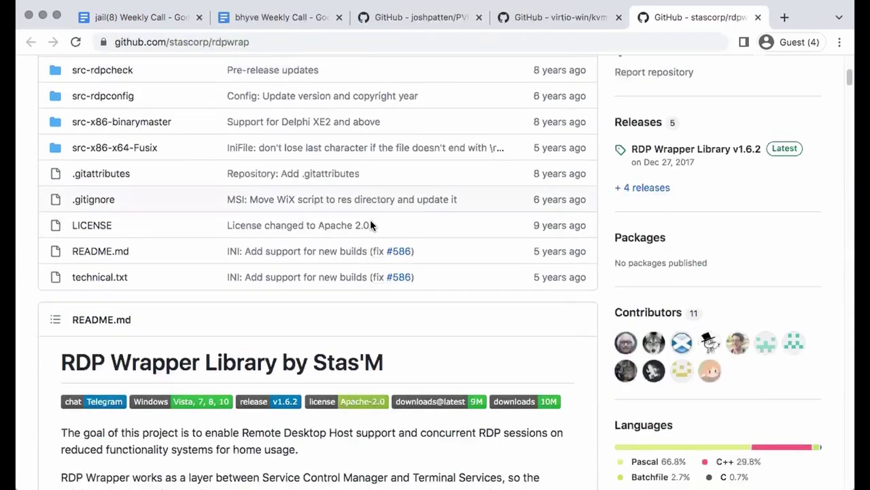
pyautogui.scroll(1, 370, 218)
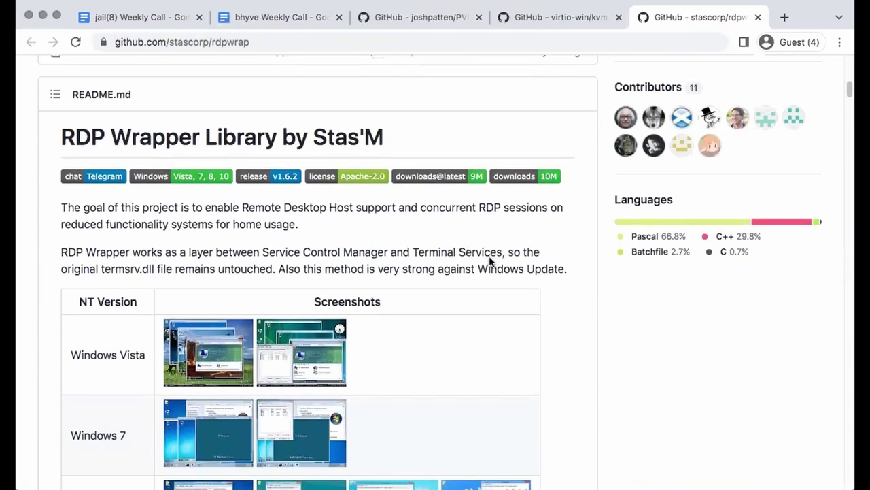
pyautogui.click(417, 43)
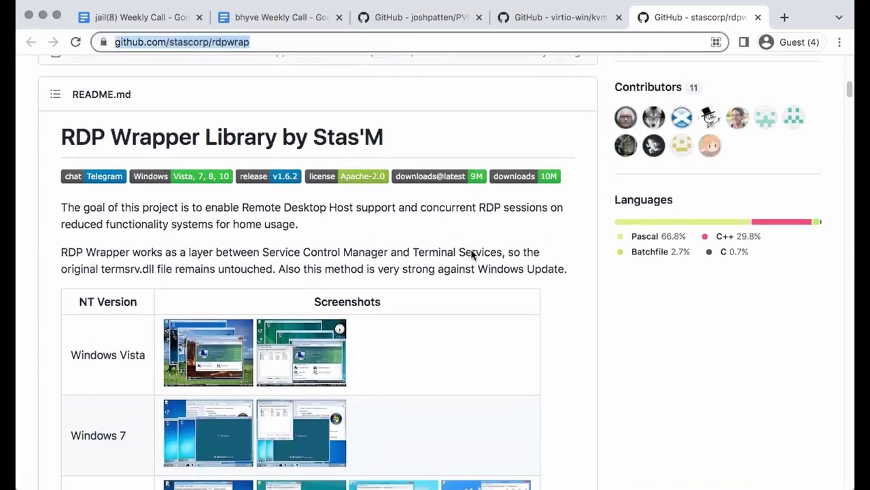
pyautogui.click(278, 21)
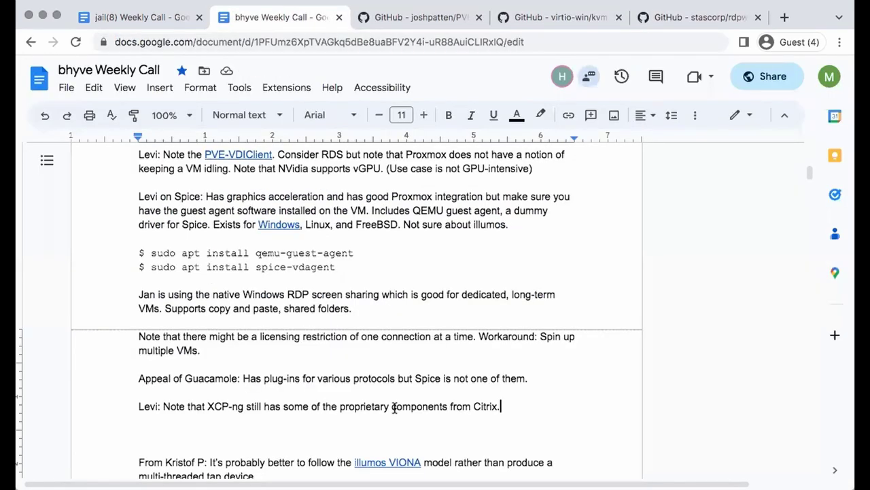
# Write a speaker-attributed line below the XCP-ng note: "Note xf86-video-qxl port"
pyautogui.click(473, 429)
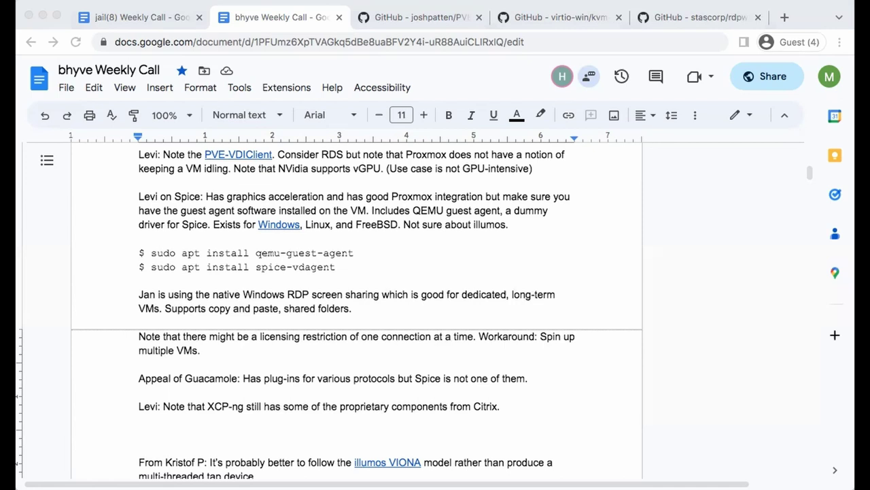
pyautogui.click(318, 440)
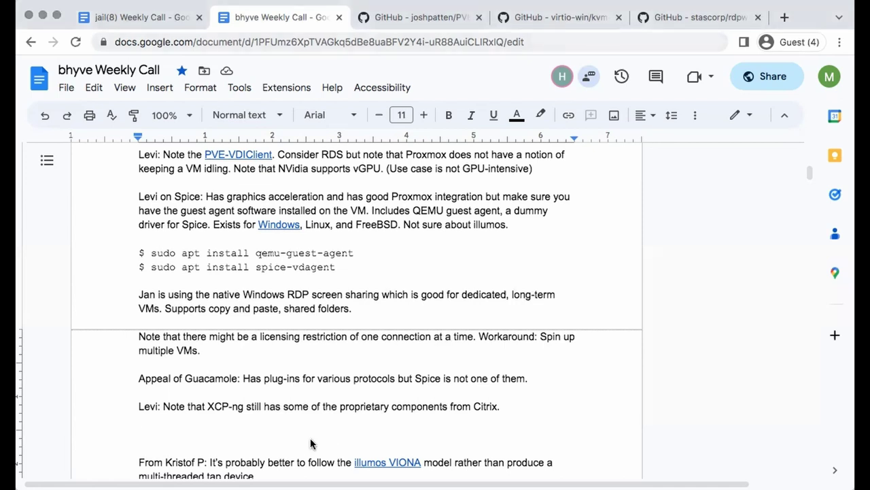
pyautogui.write('N')
pyautogui.press('BackSpace')
pyautogui.write('Jan: Note ')
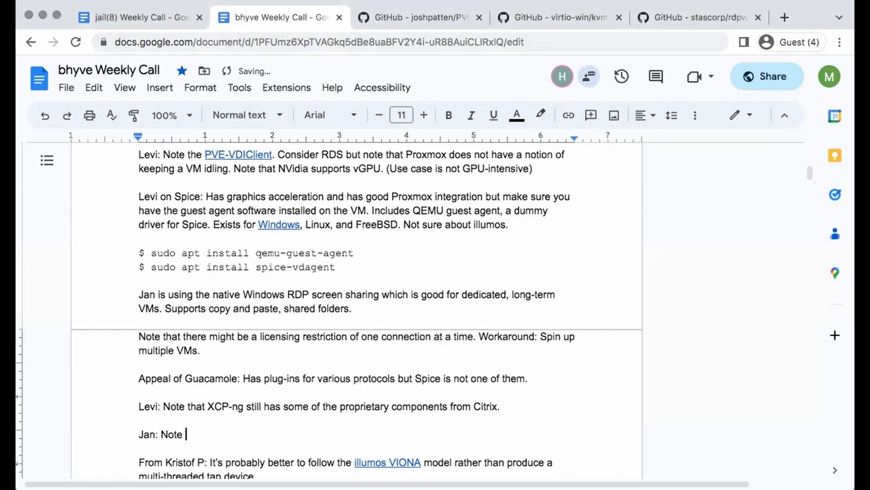
pyautogui.write('xf86-video-qxl port')
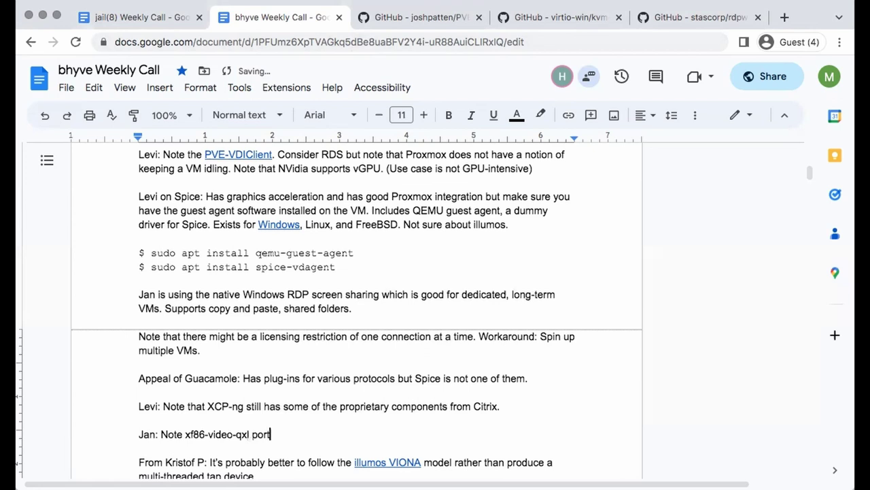
pyautogui.moveTo(250, 435); pyautogui.dragTo(187, 435)
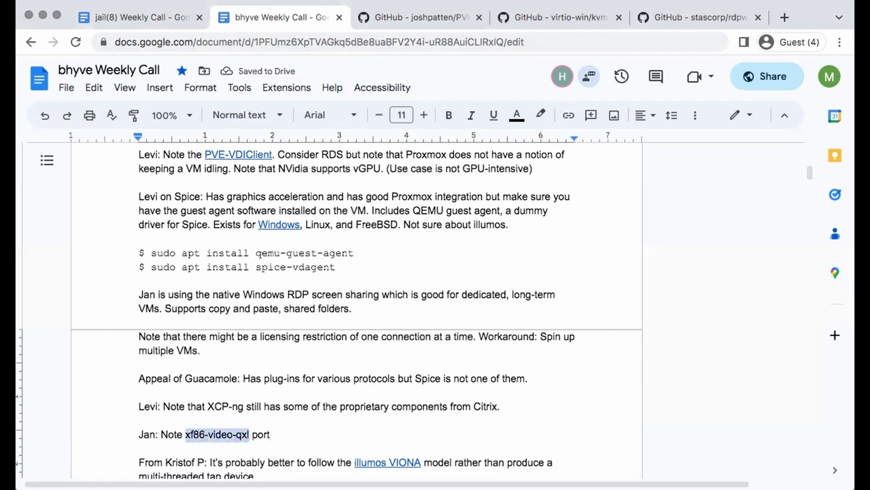
pyautogui.hotkey('ctrl', 'k')
pyautogui.write('https://www.freshports.org/x11-drivers/xf86-video-qxl')
pyautogui.press('Return')
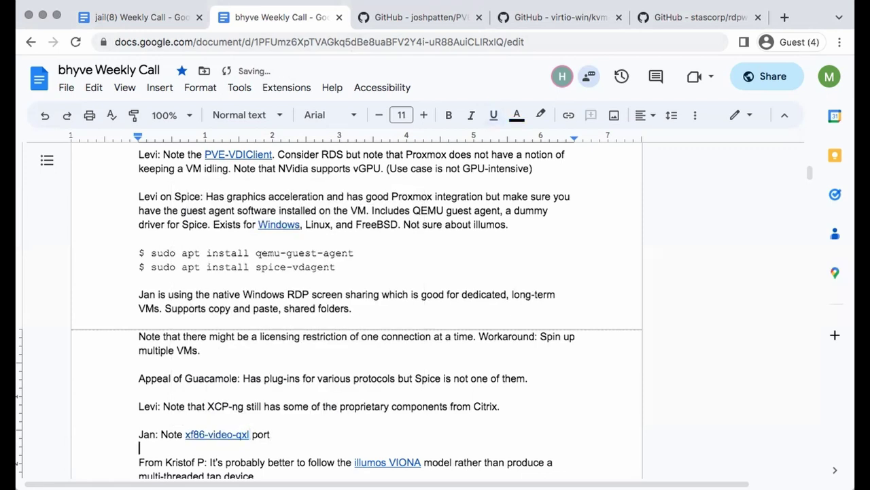
# Add empty lines below the xf86-video-qxl note and end the note with a period
pyautogui.press('Down')
pyautogui.press('Return')
pyautogui.press('Return')
pyautogui.press('Up')
pyautogui.press('Up')
pyautogui.press('Left')
pyautogui.write('.')
pyautogui.click(203, 412)
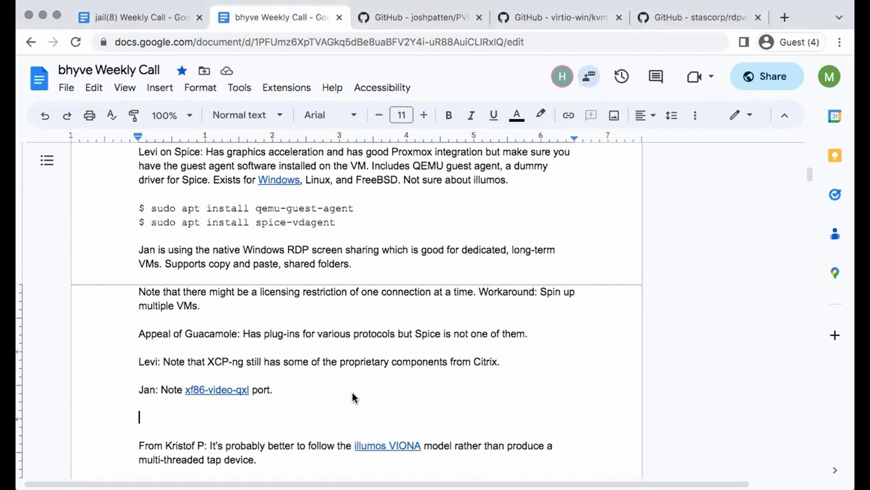
# Append this quotation to the note: "X.Org xf86-video-qxl driver, which supports the QXL virtual GPU found in the RedHat Enterprise Virtualisation system, and also in the spice project."
pyautogui.press('Left')
pyautogui.press('Left')
pyautogui.write('X.Org xf86-video-qxl driver, which supports the QXL virtual GPU found in the RedHat Enterprise Virtualisation system, and also in the spice project.')
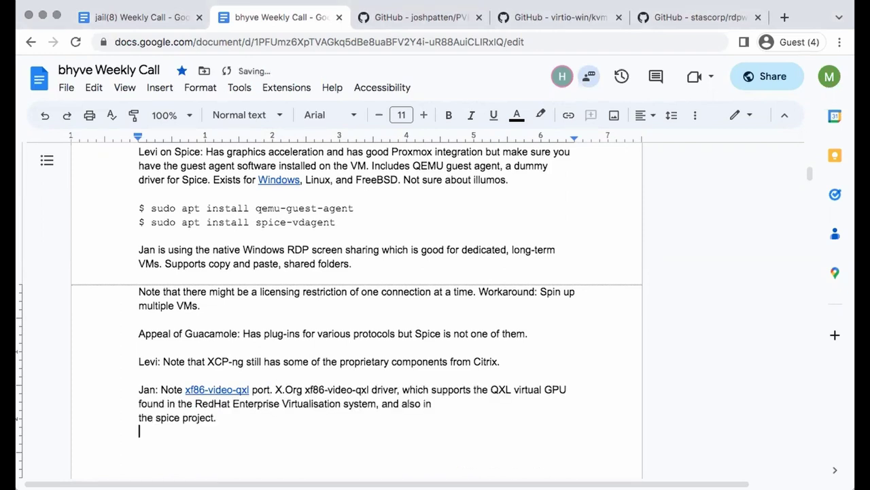
pyautogui.click(278, 389)
pyautogui.write('"')
pyautogui.press('Down')
pyautogui.press('Down')
pyautogui.write('"')
# Add a speaker-attributed paragraph below the xf86-video-qxl quotation: "The Windows ARM64 dev board supports FreeBSD."
pyautogui.press('Return')
pyautogui.press('Return')
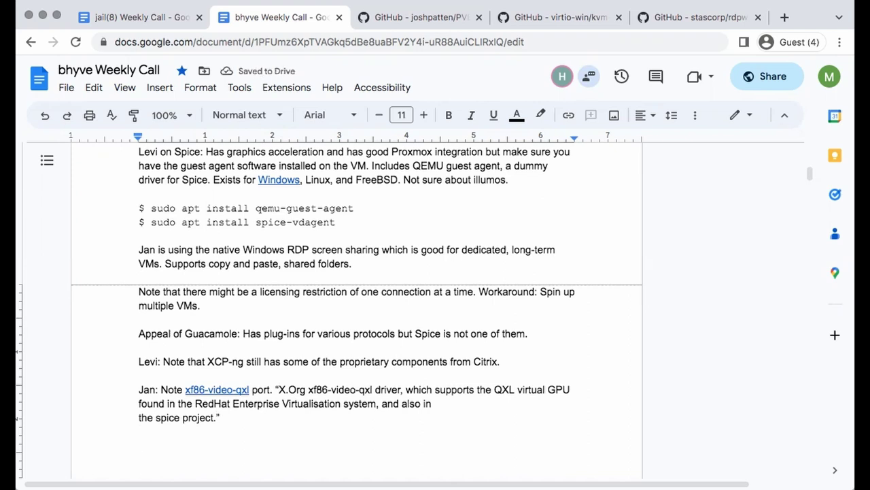
pyautogui.write('Jan: The ')
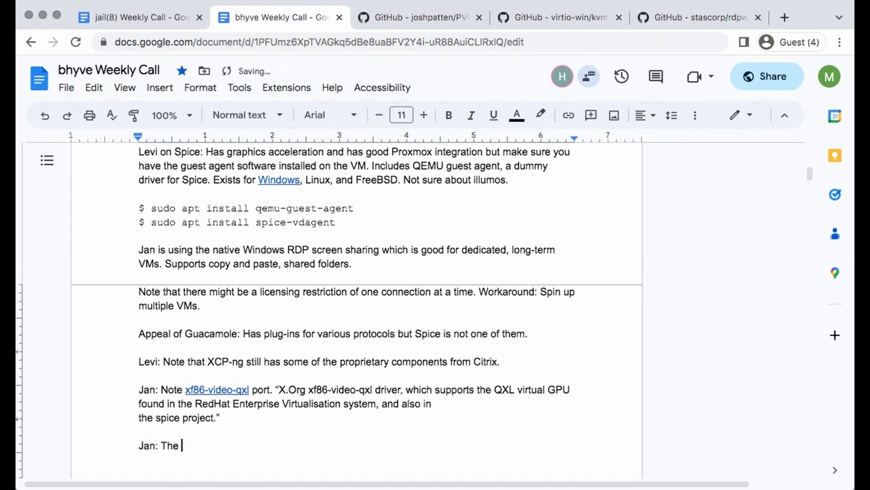
pyautogui.write('Windows ARM6')
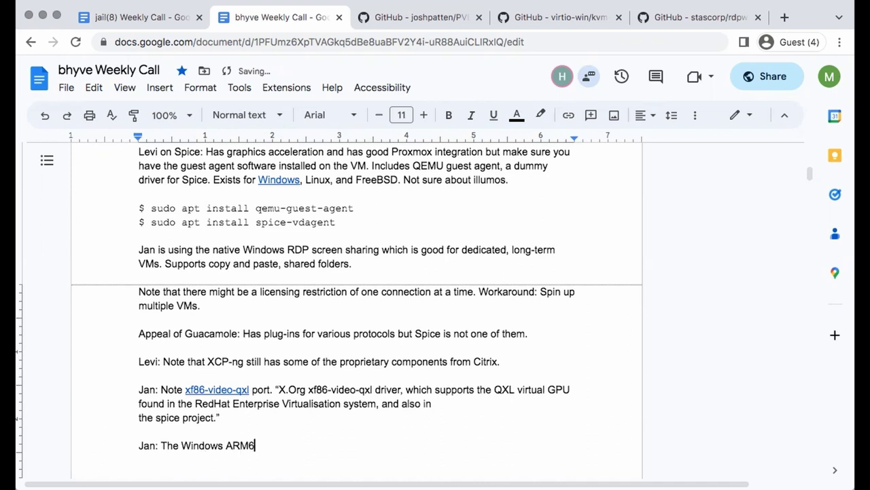
pyautogui.write('4 dev board suppo')
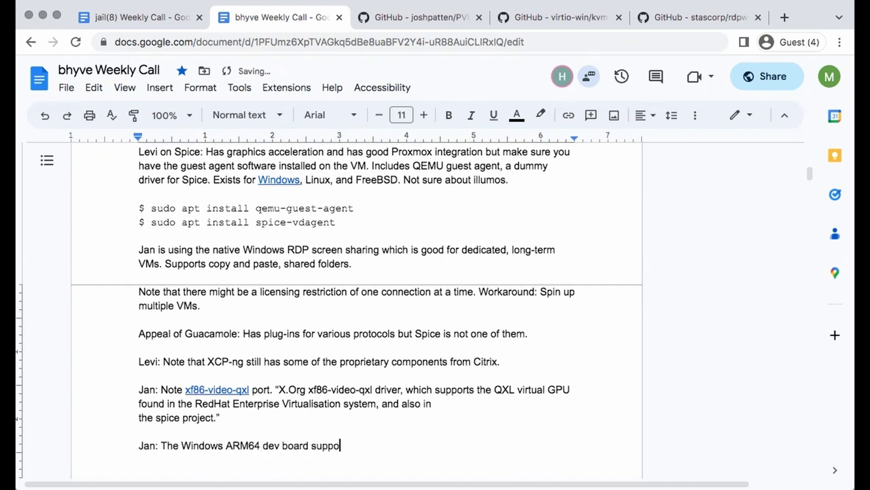
pyautogui.write('rts FreeBSD.')
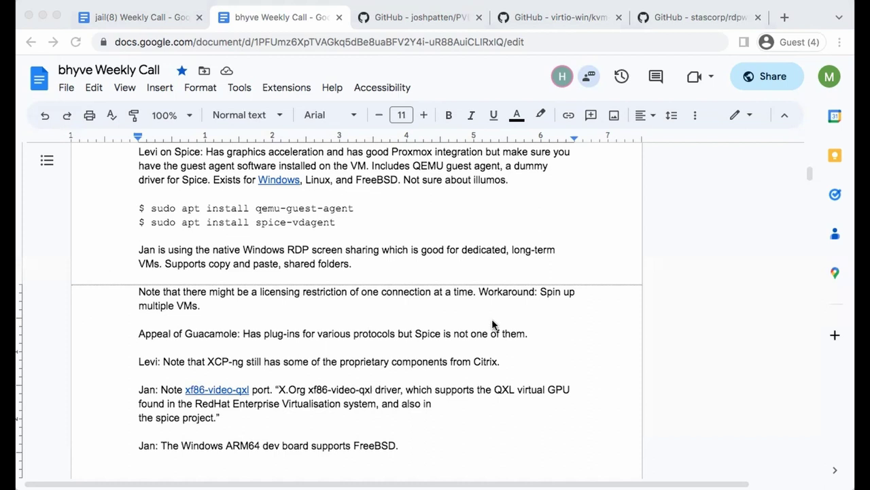
# Insert a paragraph above the ARM64 note stating that the attendee "is building a new VM system based on this board."
pyautogui.click(405, 359)
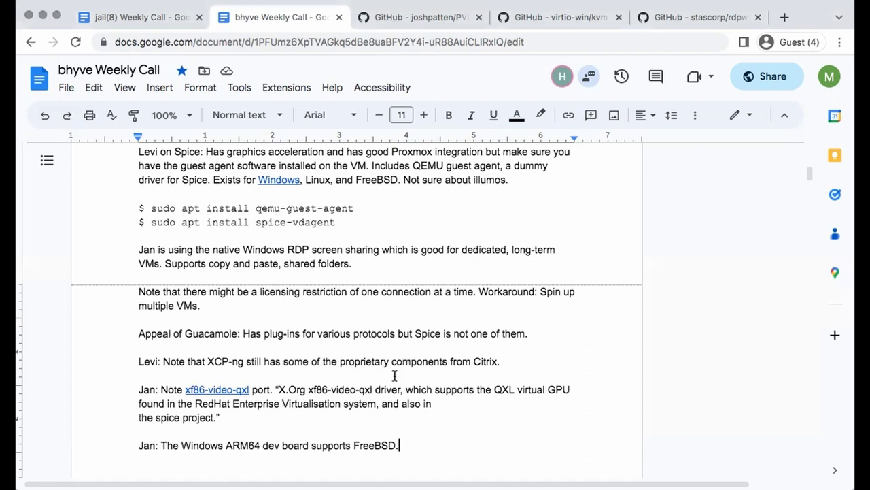
pyautogui.click(347, 429)
pyautogui.press('Return')
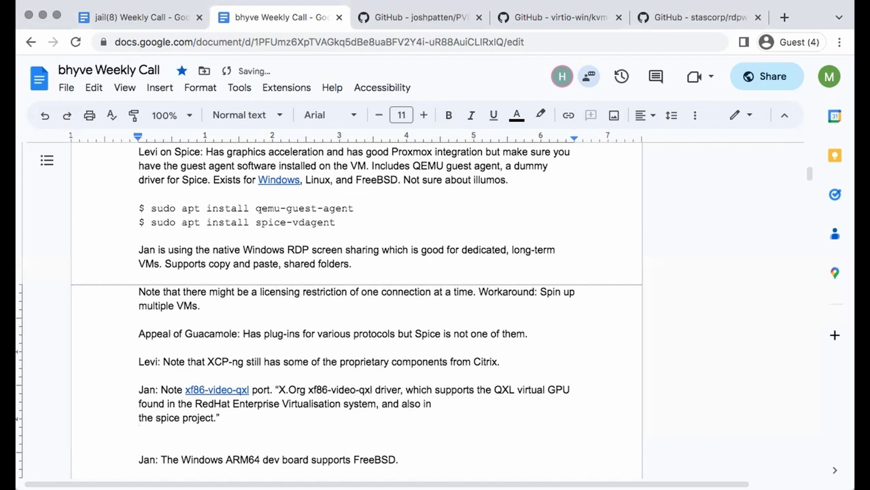
pyautogui.write('Bryan is building a new ')
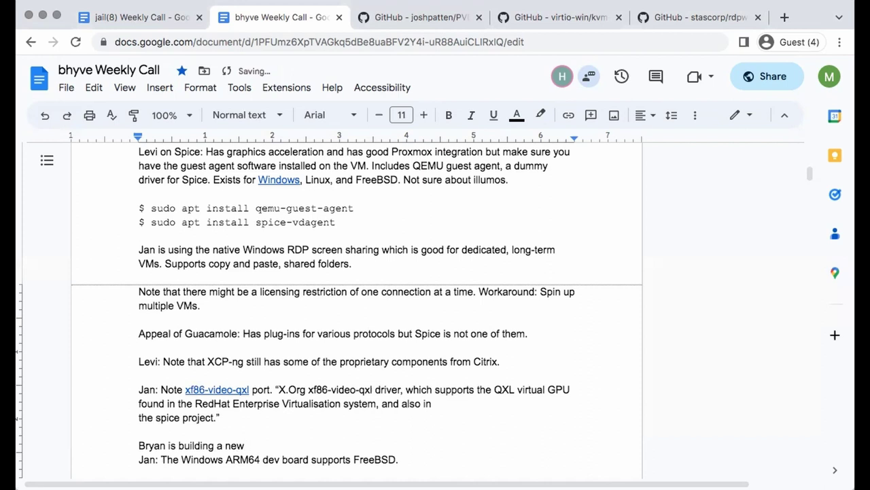
pyautogui.write('VM system based on this board.')
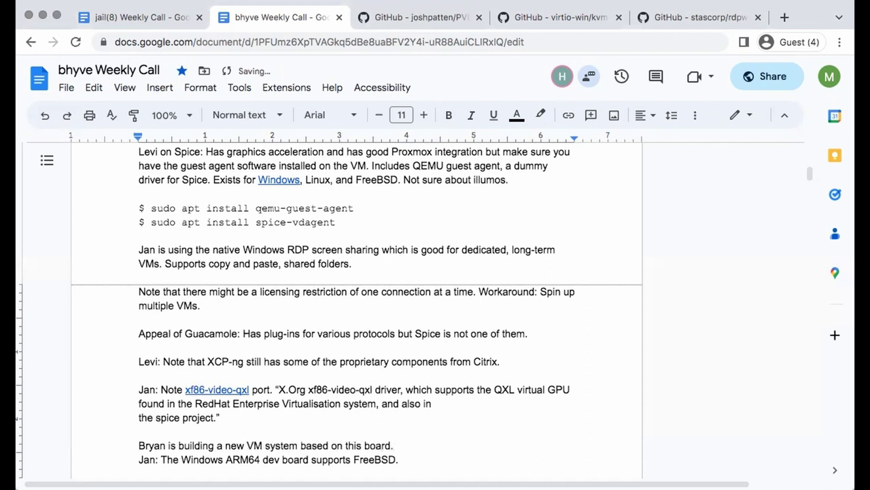
pyautogui.press('Return')
pyautogui.press('Left')
pyautogui.press('Left')
pyautogui.hotkey('shift', 'Left')
pyautogui.hotkey('shift', 'Left')
pyautogui.hotkey('shift', 'Left')
pyautogui.hotkey('shift', 'Left')
pyautogui.hotkey('shift', 'Left')
pyautogui.hotkey('shift', 'Left')
pyautogui.hotkey('shift', 'Left')
pyautogui.hotkey('shift', 'Left')
pyautogui.hotkey('shift', 'Left')
pyautogui.hotkey('shift', 'Left')
pyautogui.hotkey('ctrl', 'k')
pyautogui.write('https://www.supermicro.com/en/products/motherboard/X11SDH-LN4F')
pyautogui.press('Return')
pyautogui.press('super+Tab')
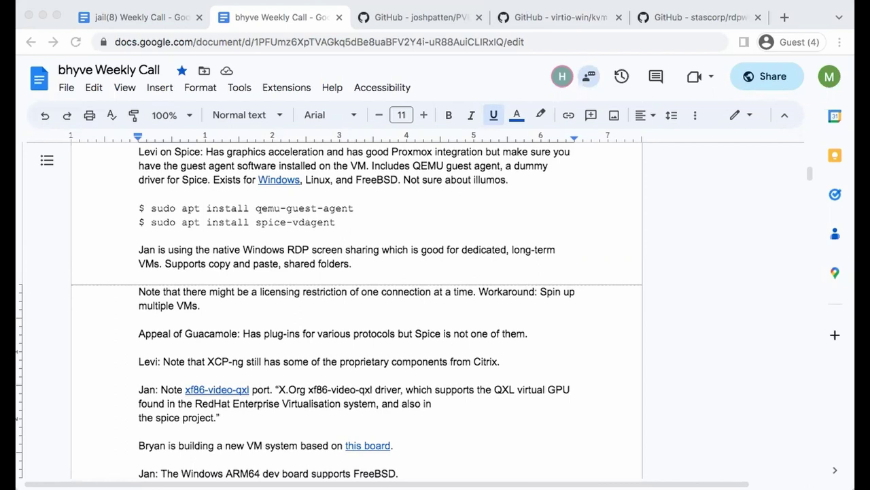
# Append "Also note the Ampere Altra Developer Platform." to the Windows ARM64 dev board note
pyautogui.scroll(-1, 388, 359)
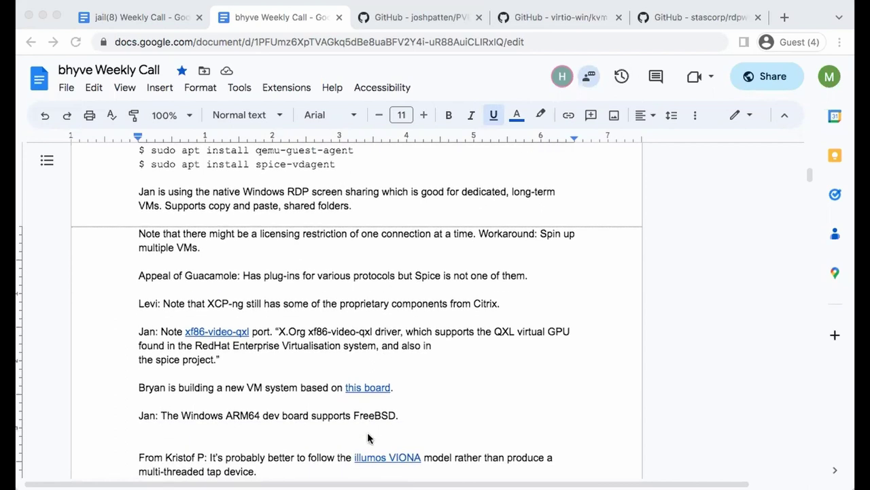
pyautogui.scroll(-1, 367, 429)
pyautogui.click(295, 357)
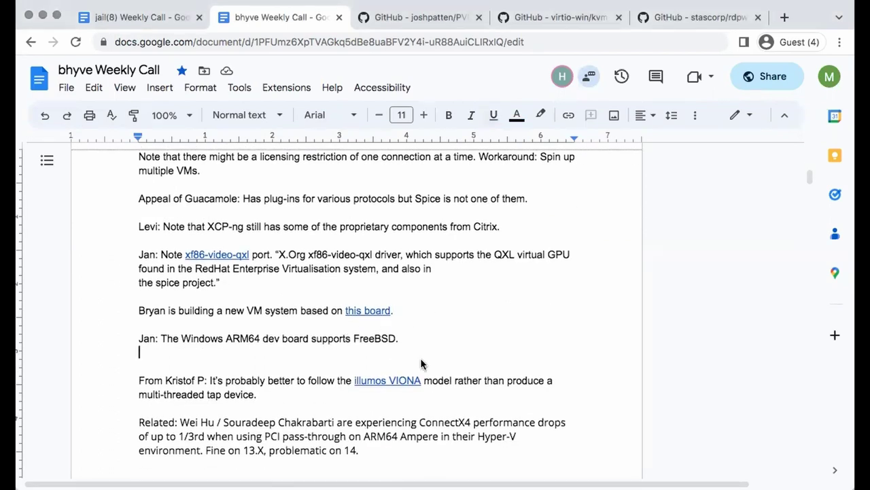
pyautogui.scroll(1, 421, 357)
pyautogui.click(446, 368)
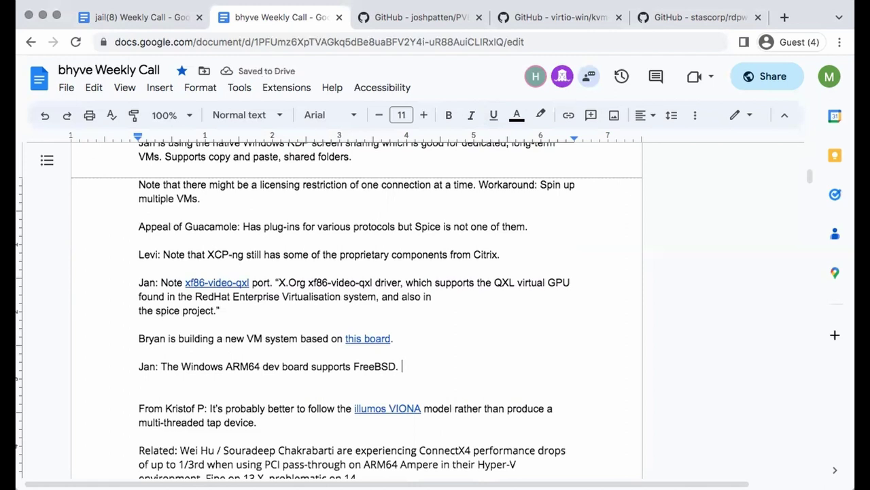
pyautogui.write('Also note the ')
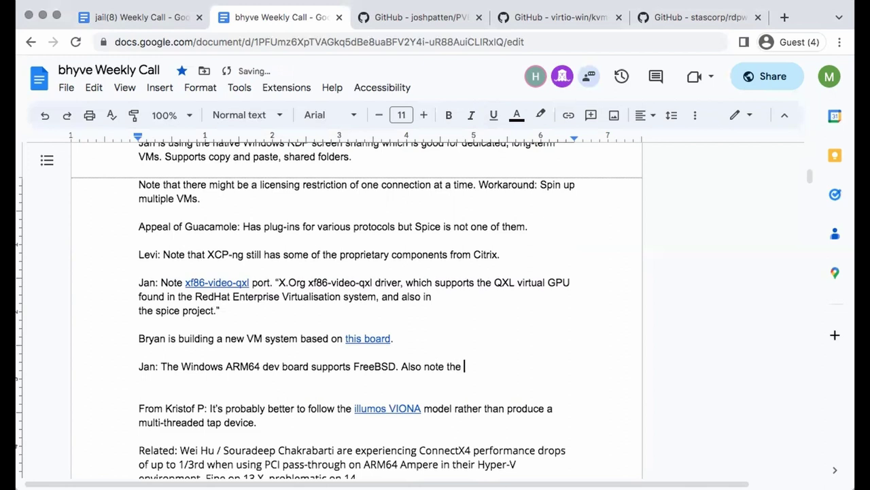
pyautogui.write('Ampere Altra Develop')
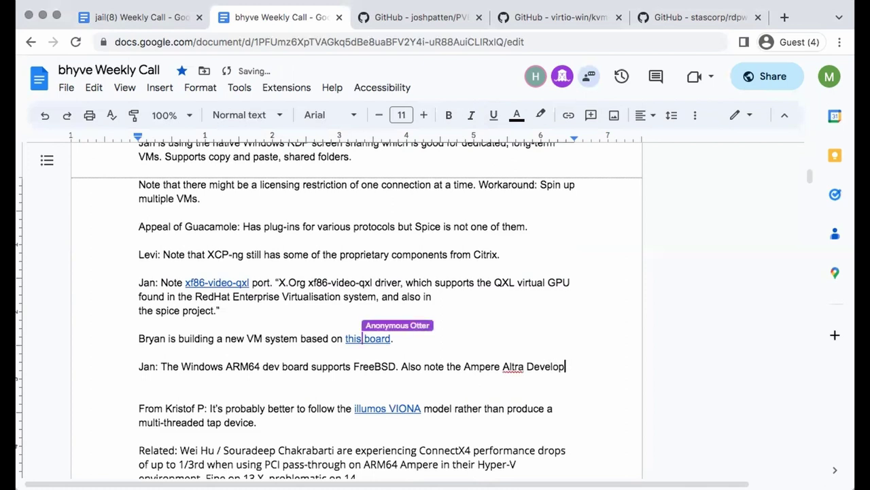
pyautogui.write('er Platform.')
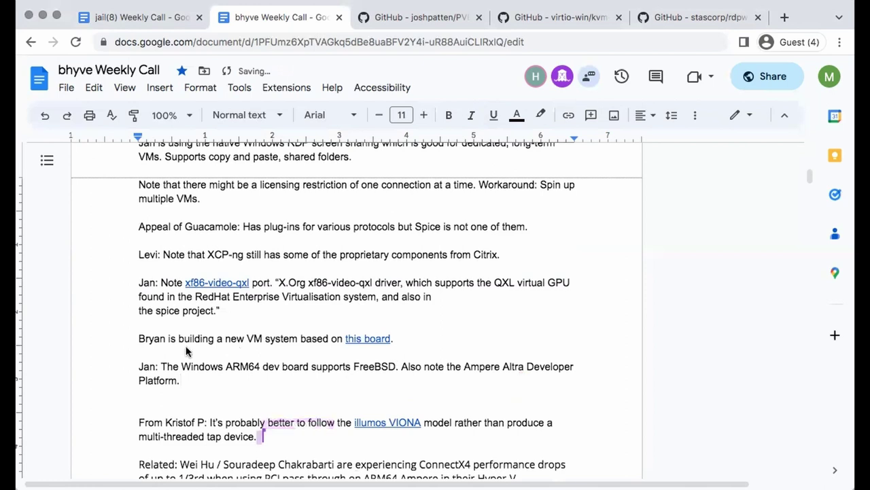
# Link "Ampere Altra Developer Platform" to the copied web address and place the cursor on the empty line below the paragraph
pyautogui.moveTo(175, 380); pyautogui.dragTo(467, 371)
pyautogui.press('super+k')
pyautogui.press('super+v')
pyautogui.press('Return')
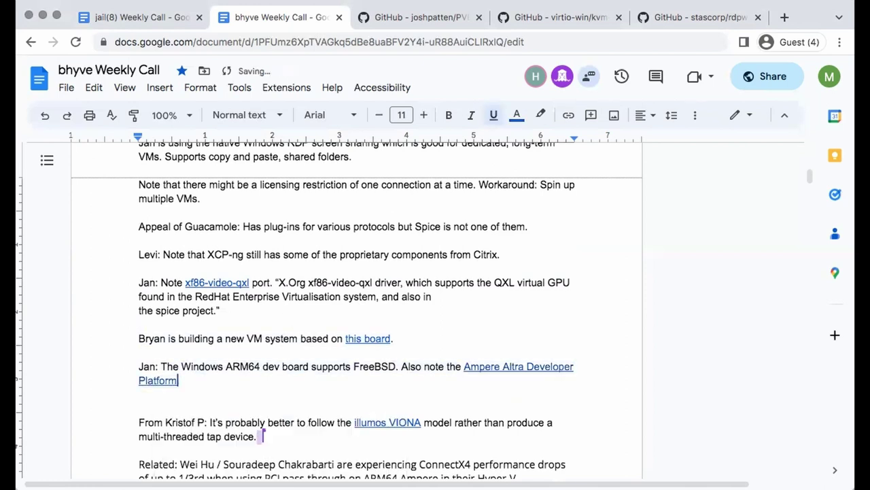
pyautogui.scroll(-2, 444, 351)
pyautogui.click(391, 311)
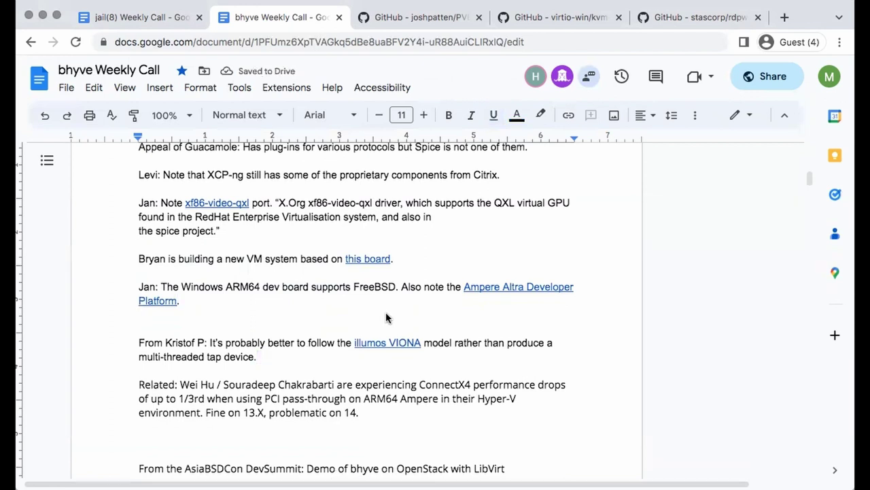
# Remove the extra blank line above the illumos VIONA note and insert three blank lines below that note
pyautogui.click(324, 331)
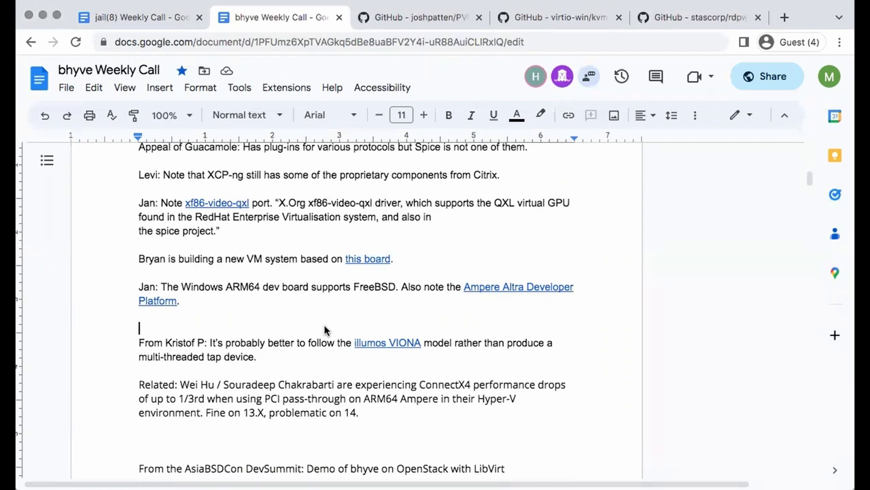
pyautogui.press('BackSpace')
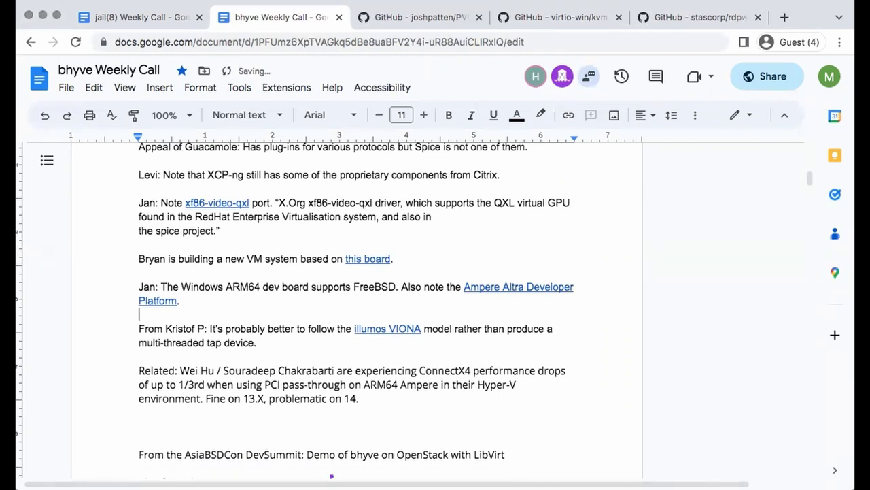
pyautogui.press('Down')
pyautogui.press('Down')
pyautogui.press('Down')
pyautogui.press('Return')
pyautogui.press('Return')
pyautogui.press('Return')
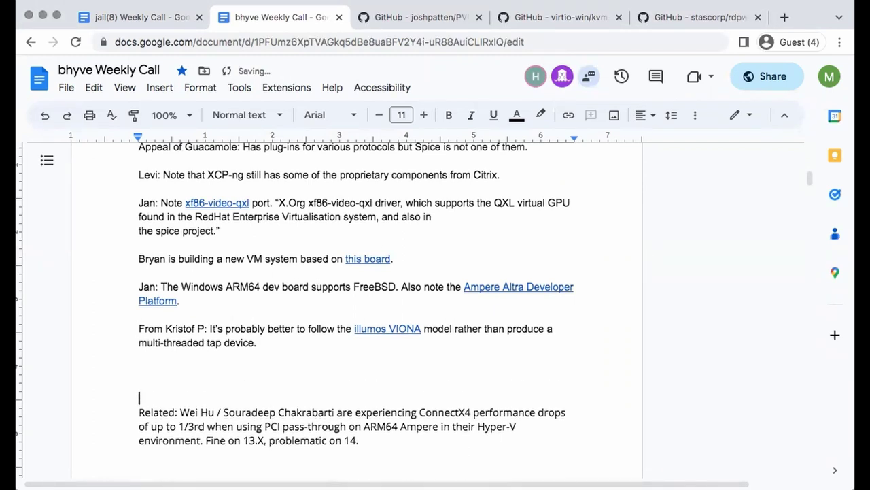
pyautogui.click(139, 370)
pyautogui.press('Up')
pyautogui.press('Down')
pyautogui.scroll(-2, 270, 372)
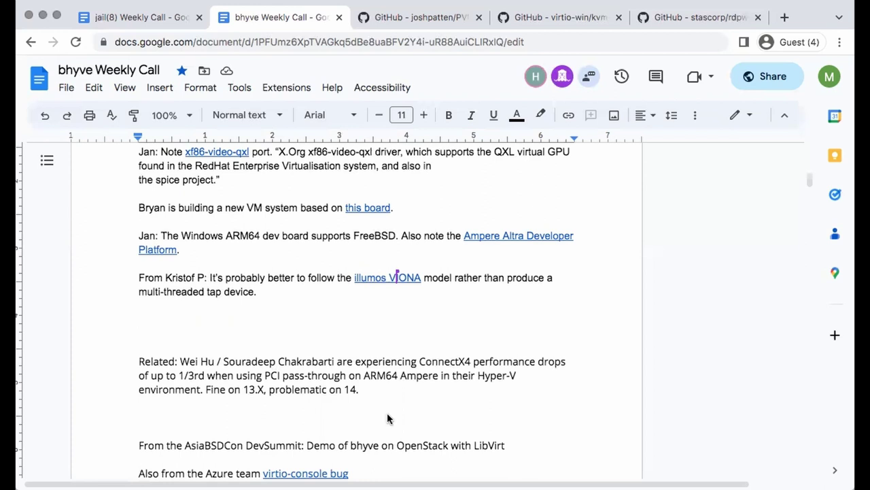
# Insert "and this CPU" after "this board" in the note about the new VM system
pyautogui.click(424, 206)
pyautogui.press('Left')
pyautogui.write('and this CPU')
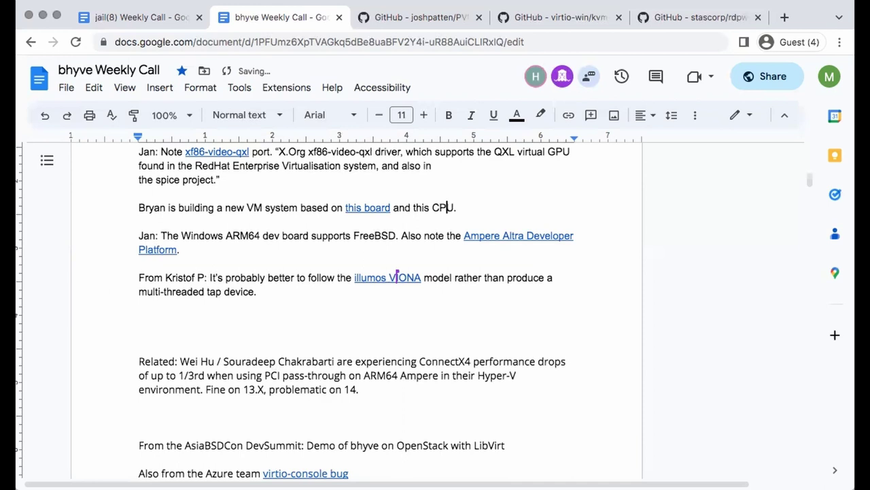
pyautogui.write('.')
# Link the words "this CPU" to the copied web address
pyautogui.press('Left')
pyautogui.hotkey('shift', 'Left')
pyautogui.hotkey('shift', 'Left')
pyautogui.hotkey('shift', 'Left')
pyautogui.hotkey('shift', 'Left')
pyautogui.hotkey('shift', 'Left')
pyautogui.hotkey('shift', 'Left')
pyautogui.hotkey('shift', 'Left')
pyautogui.hotkey('shift', 'Left')
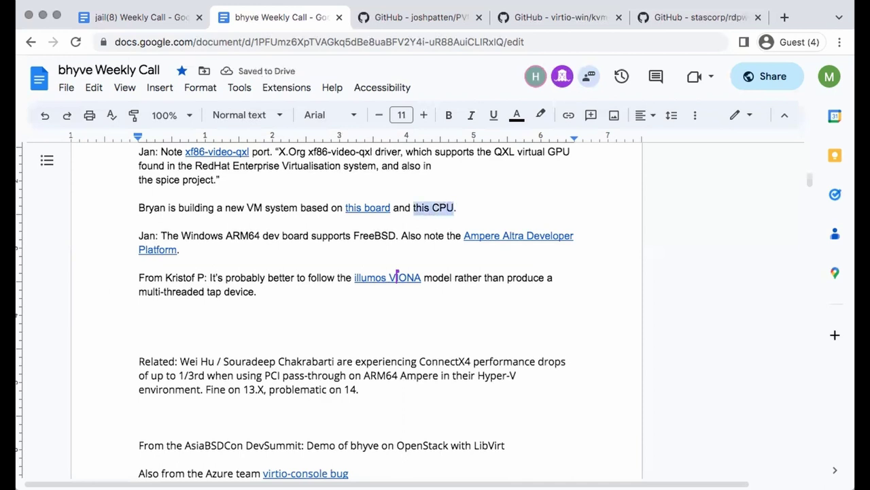
pyautogui.hotkey('ctrl', 'k')
pyautogui.hotkey('ctrl', 'v')
pyautogui.press('Return')
# Append to the VIONA note, after the attendee's name, "Could use netmap to interpose the hypervisor between the send and receive buffers"
pyautogui.click(307, 324)
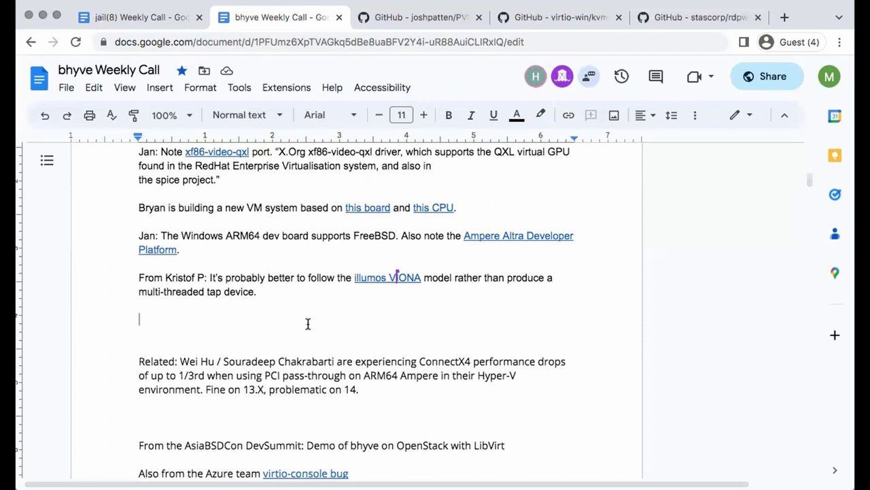
pyautogui.press('BackSpace')
pyautogui.write('Jan: Could use')
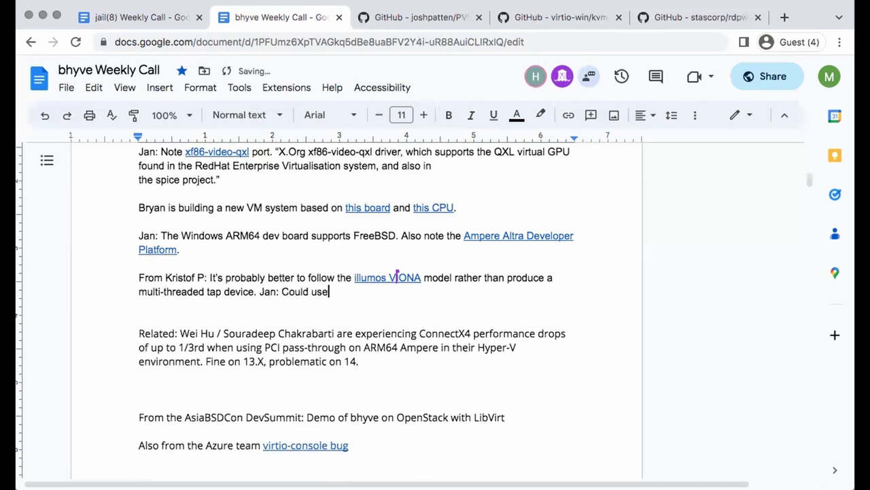
pyautogui.write(' netmap to interpose the ')
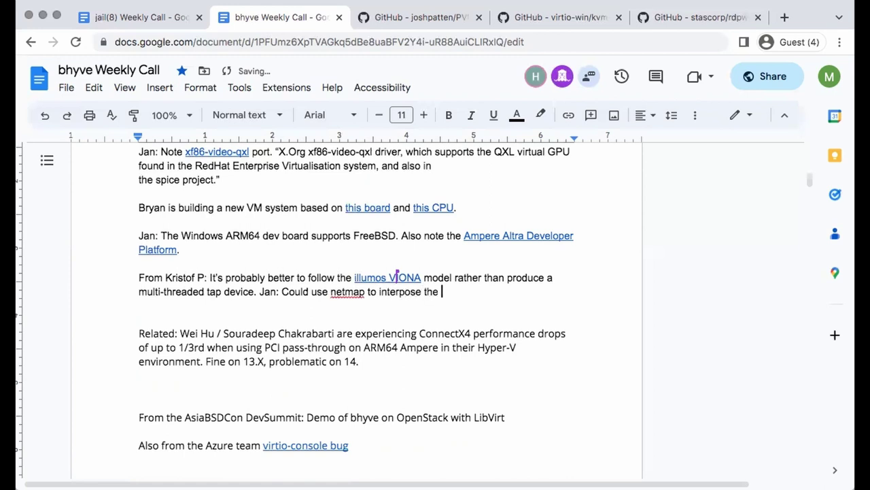
pyautogui.write('hypervisor betw')
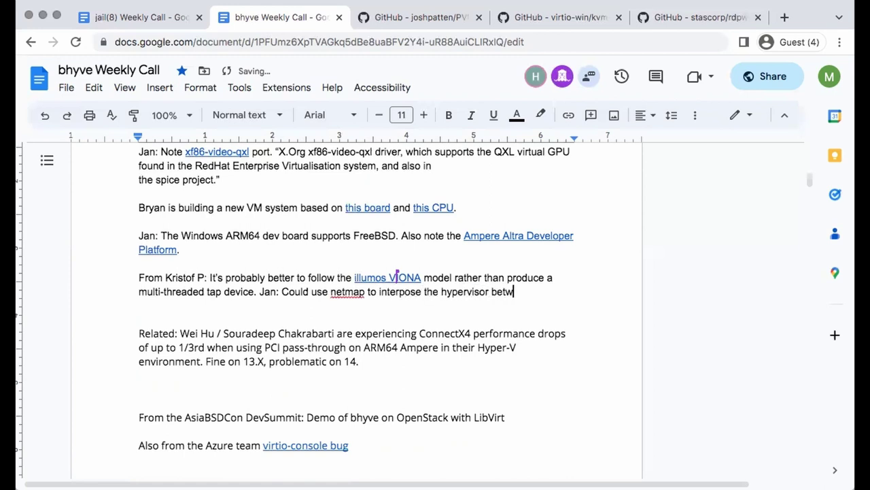
pyautogui.write('een the send and ree')
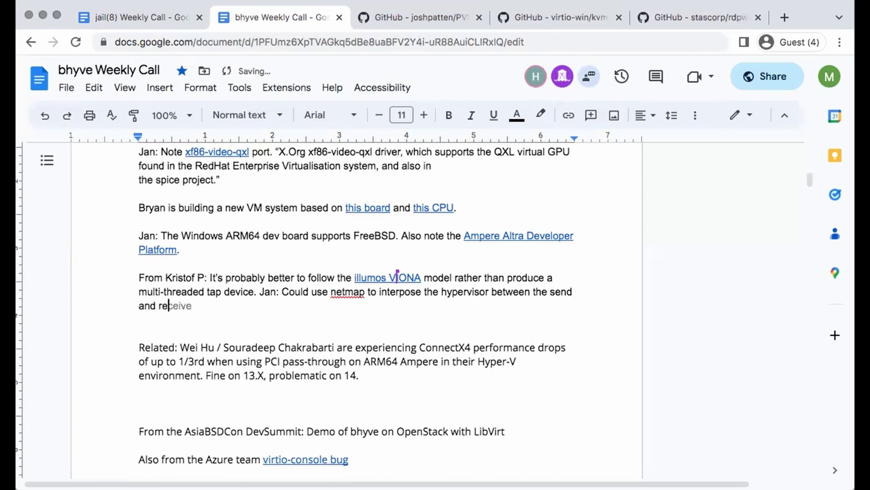
pyautogui.press('BackSpace')
pyautogui.write('ceiv')
pyautogui.press('BackSpace')
pyautogui.press('BackSpace')
pyautogui.press('BackSpace')
pyautogui.write('eive buffers nad')
pyautogui.press('BackSpace')
pyautogui.press('BackSpace')
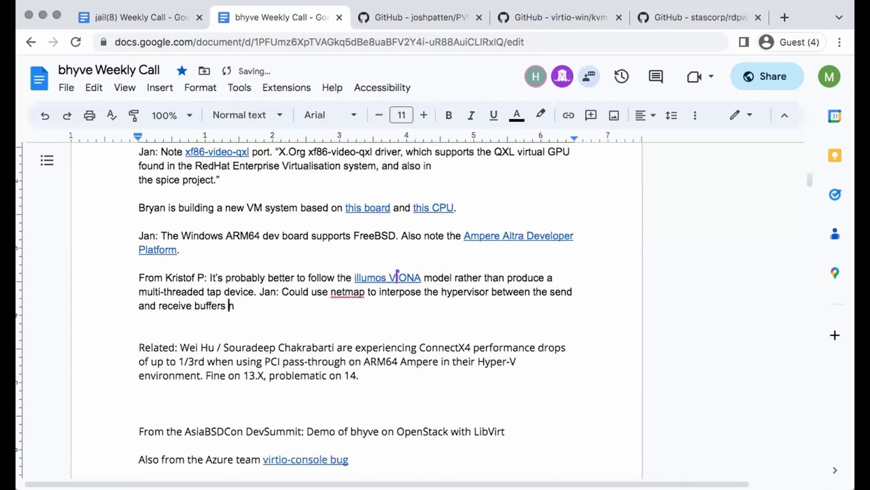
# Insert "ring" before "buffers" and finish the sentence with "and the host."
pyautogui.click(195, 305)
pyautogui.write('ring')
pyautogui.press('super+Right')
pyautogui.press('BackSpace')
pyautogui.write('and the host.')
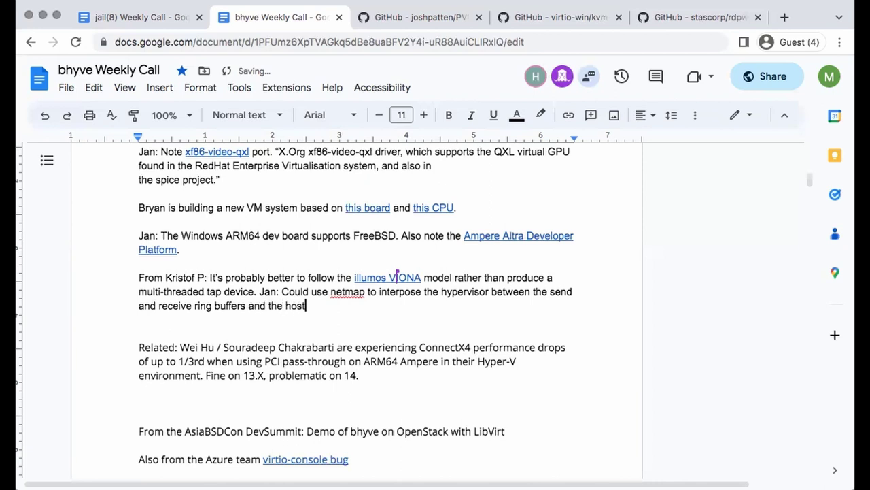
# Capitalize "netmap" as "Netmap" in the VIONA note
pyautogui.click(331, 291)
pyautogui.hotkey('shift', 'Right')
pyautogui.write('N')
# Append "Would bypass the performance issues but would bypass many features." to the VIONA note
pyautogui.click(308, 305)
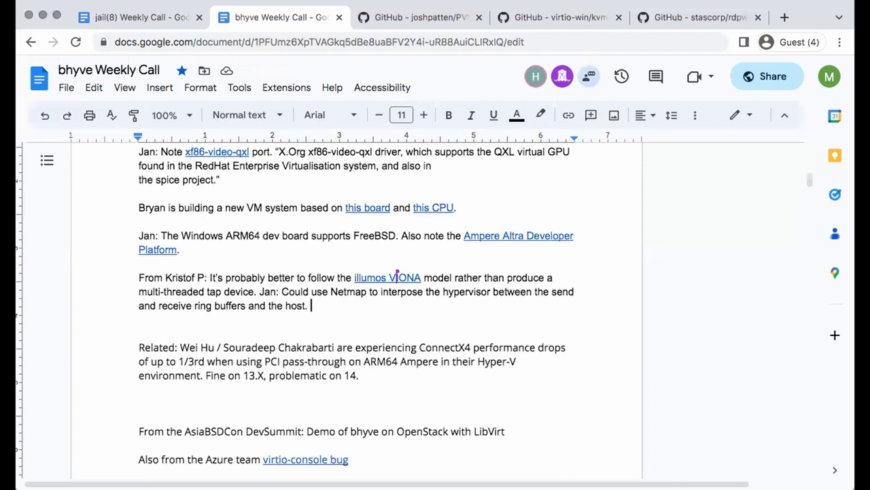
pyautogui.write('Would b')
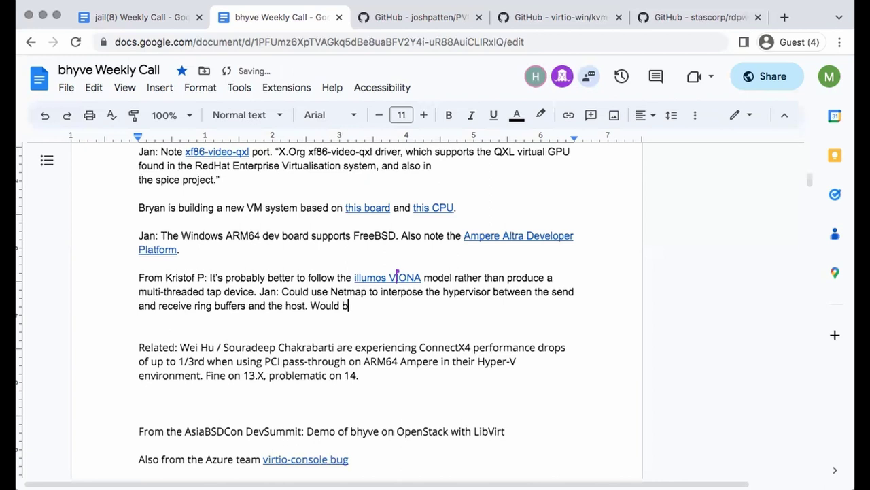
pyautogui.write('ypass the per')
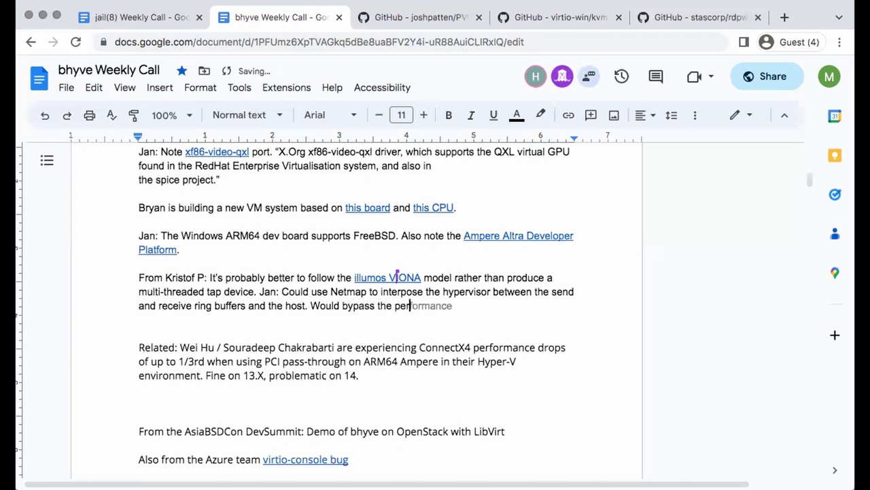
pyautogui.write('formance issues but ')
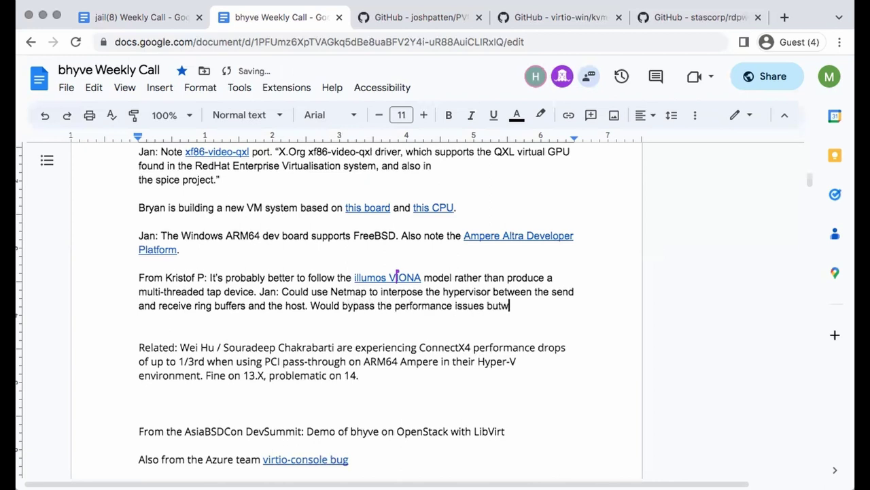
pyautogui.write('would ')
pyautogui.write('bypass many ')
pyautogui.write('features.')
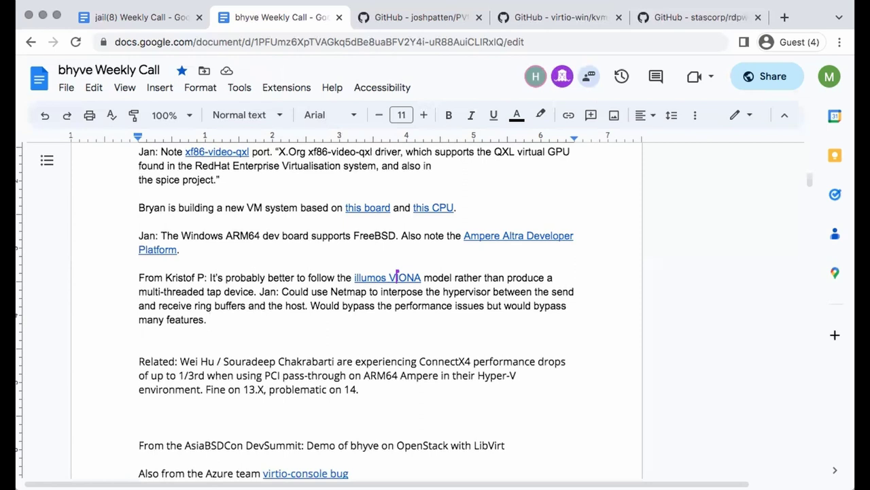
# Append "A multi-queue tap interface would be useful for things beyond bhyve." to the VIONA note
pyautogui.write('A multi-queue ')
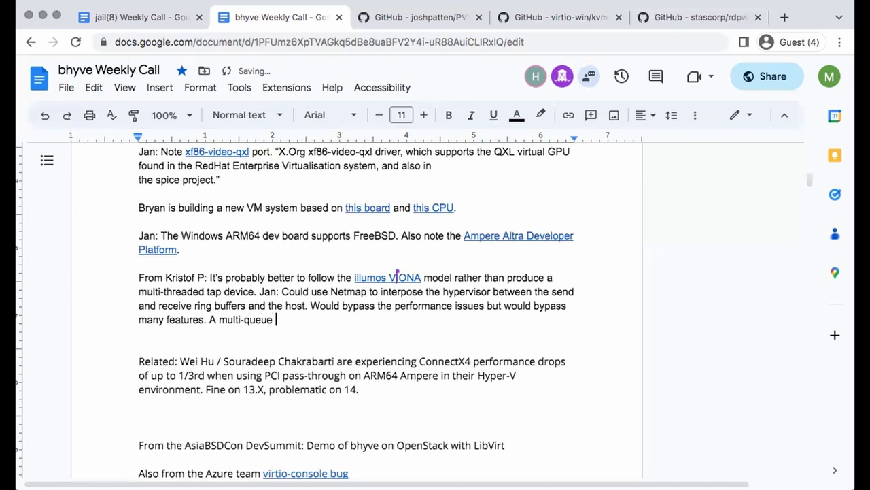
pyautogui.write('tap interface would be useful ')
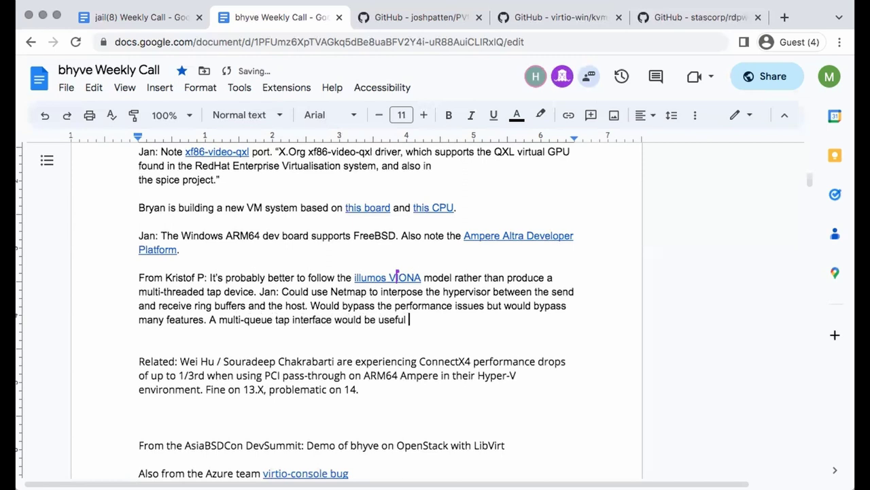
pyautogui.write('for things beyond bhyve.')
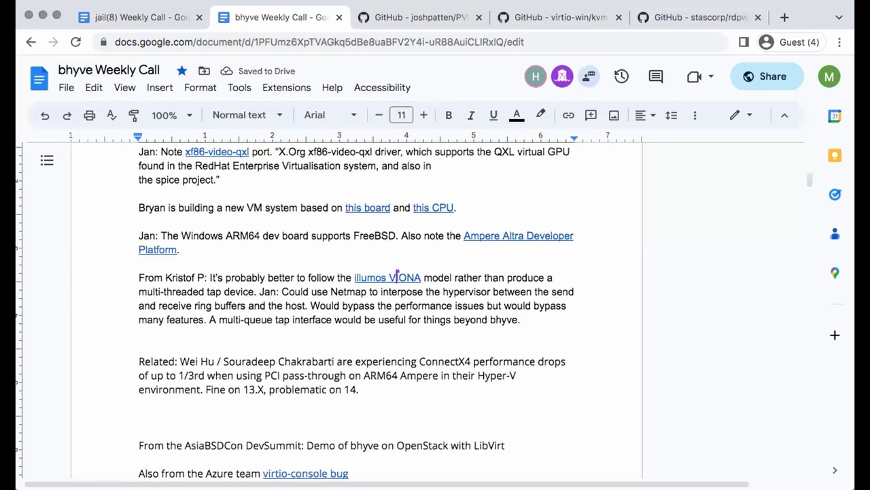
# Change "multi-queue tap interface" to "multi-queue tun/tap interface"
pyautogui.press('BackSpace')
pyautogui.write('-')
pyautogui.write('tun/')
# Extend the sentence ending in "beyond bhyve" with "i.e. OpenVPN and other userspace tools."
pyautogui.press('Down')
pyautogui.press('Left')
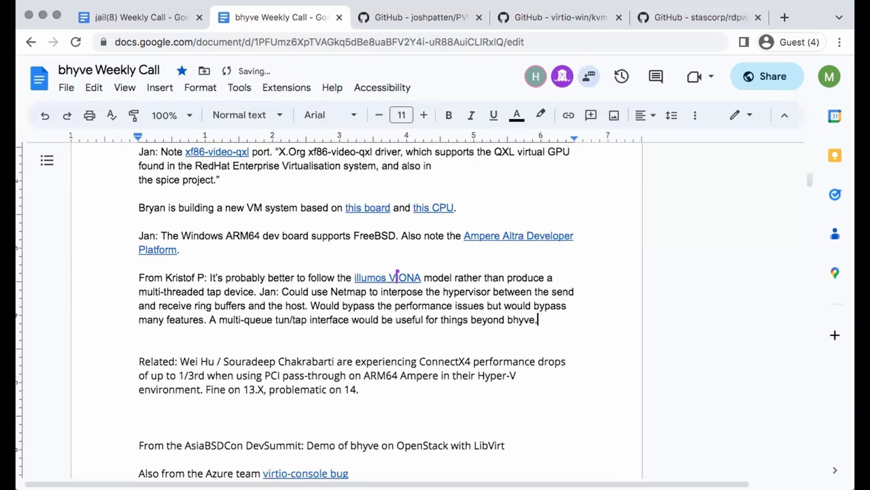
pyautogui.press('BackSpace')
pyautogui.press('BackSpace')
pyautogui.write('i.e.')
pyautogui.write('Opev')
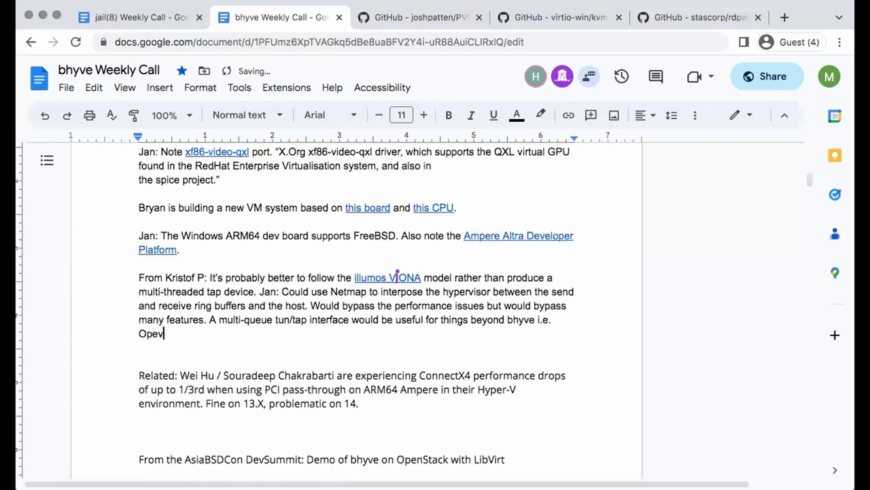
pyautogui.press('BackSpace')
pyautogui.write('nVPN and othe')
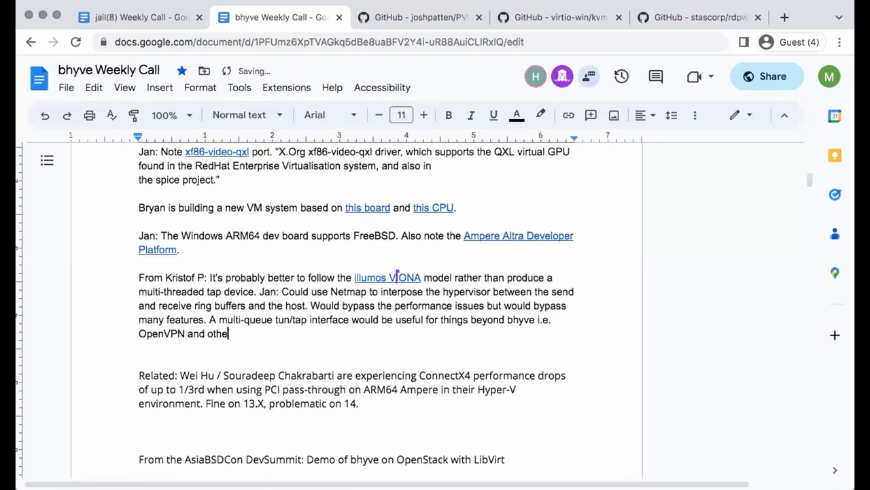
pyautogui.write('r user-spa')
pyautogui.press('BackSpace')
pyautogui.press('BackSpace')
pyautogui.press('BackSpace')
pyautogui.press('BackSpace')
pyautogui.write('space tools. ')
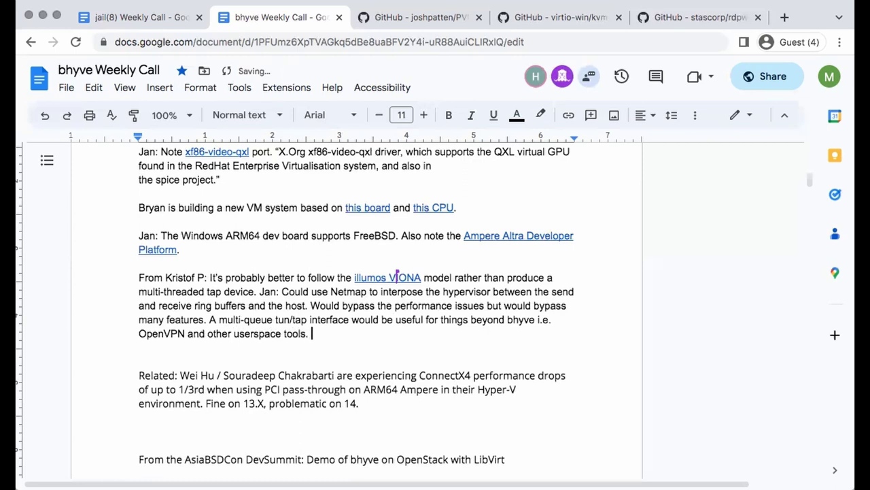
# Append "Note the AsiaBSDCon talk by" and the speaker's full name to the VIONA note, and remove the extra blank line below it
pyautogui.write('Note the AsiaBSDCon talk by Brad Davis.')
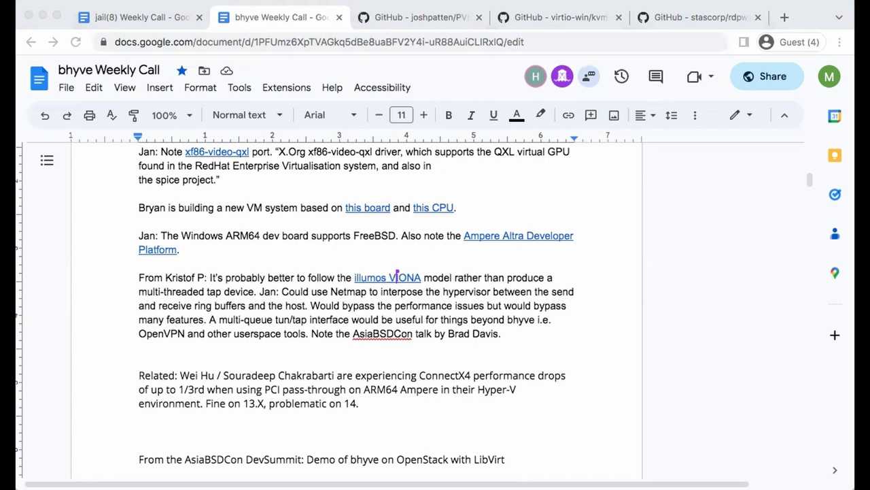
pyautogui.click(488, 344)
pyautogui.scroll(1, 476, 373)
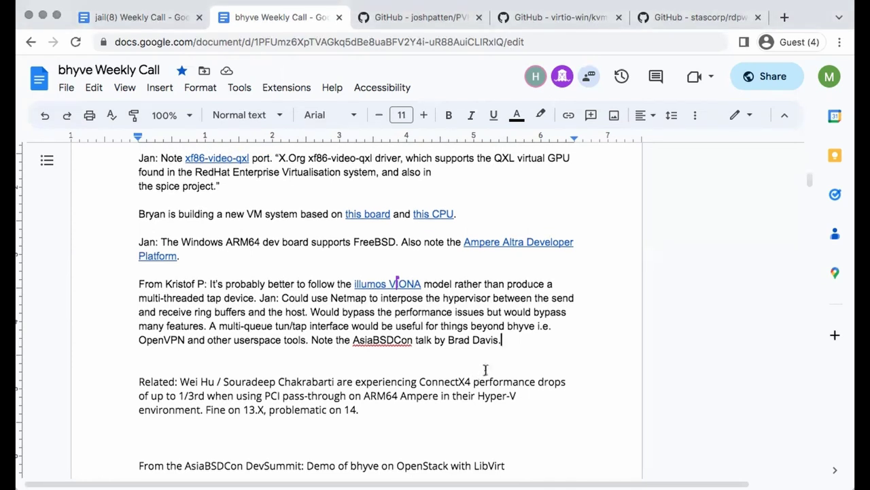
pyautogui.click(488, 367)
pyautogui.press('BackSpace')
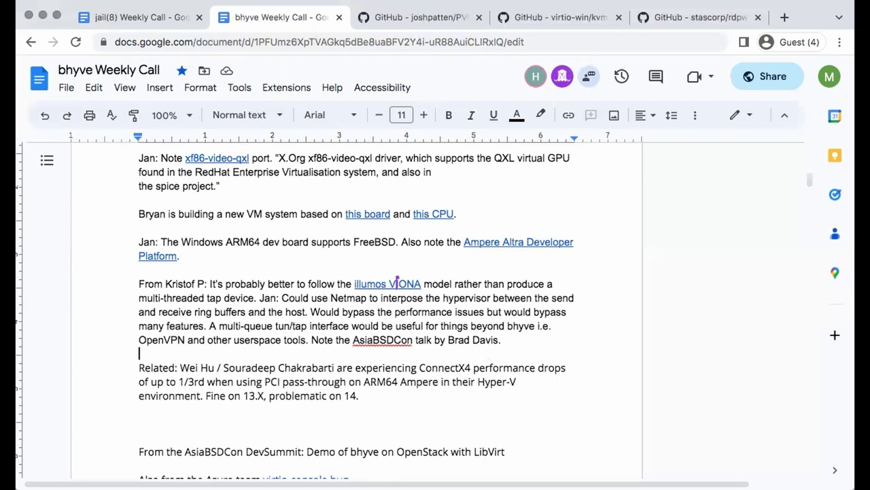
# Append "Issue on both full pass-through and SR-IOV." to the ConnectX4 performance note
pyautogui.press('Down')
pyautogui.press('Down')
pyautogui.press('Down')
pyautogui.press('Down')
pyautogui.press('Left')
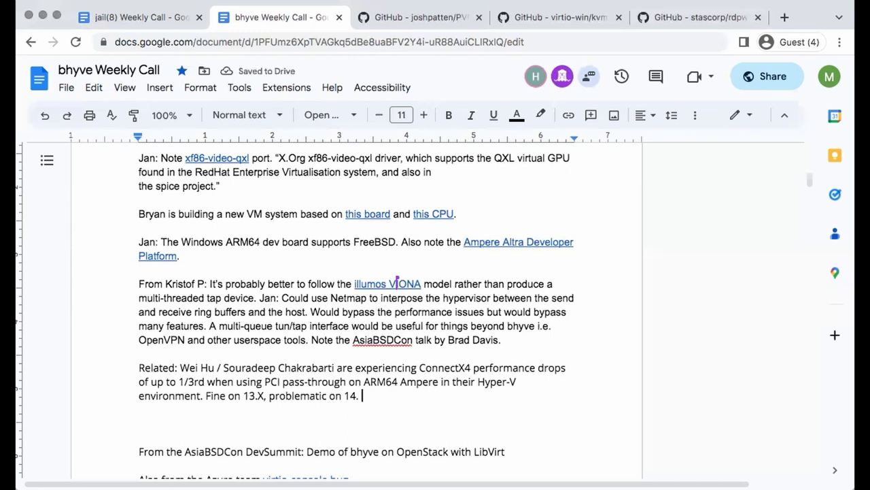
pyautogui.write('Issue on both full-')
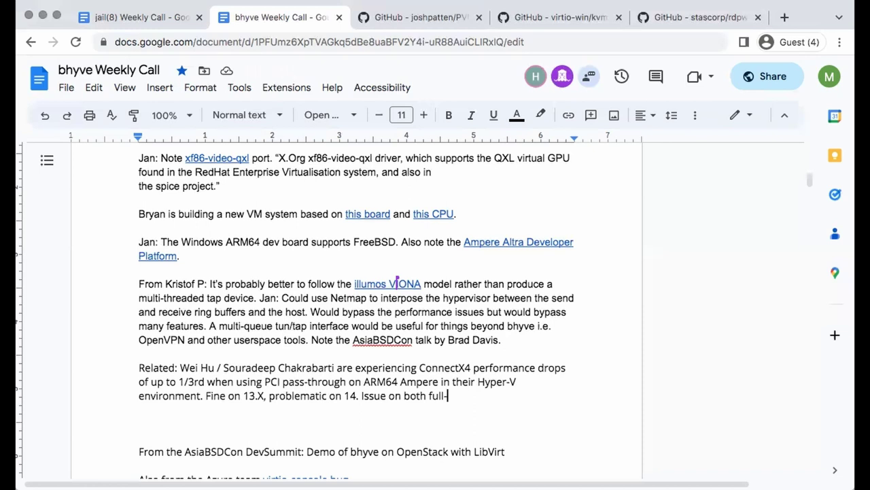
pyautogui.write('pa')
pyautogui.press('BackSpace')
pyautogui.press('BackSpace')
pyautogui.press('BackSpace')
pyautogui.write('pass-through and SR')
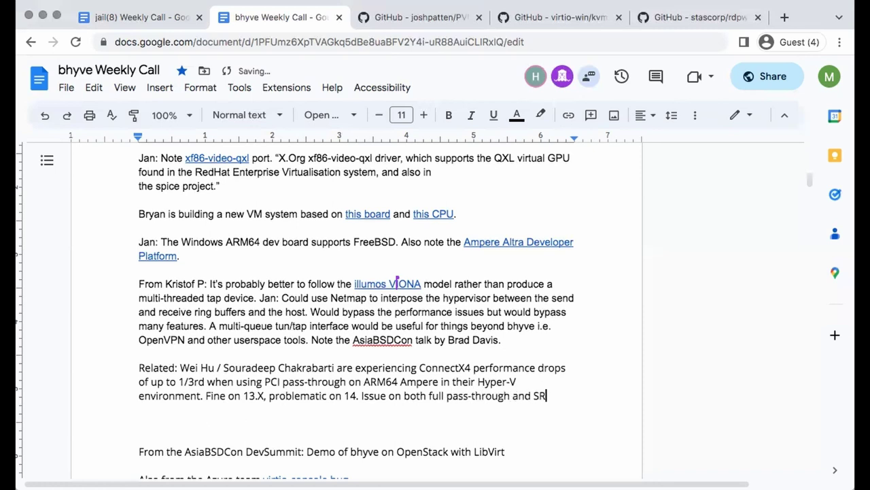
pyautogui.write('-IOV.')
# Add the question "Have they bisected this?" on a new line at the end of the ConnectX4 note
pyautogui.press('Return')
pyautogui.write('ave')
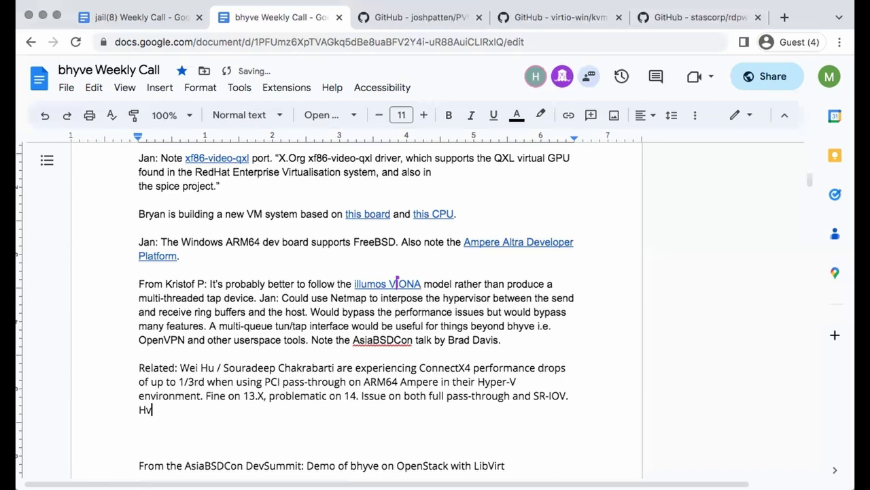
pyautogui.press('BackSpace')
pyautogui.press('BackSpace')
pyautogui.press('BackSpace')
pyautogui.press('BackSpace')
pyautogui.press('Return')
pyautogui.write('Have they bisected this?')
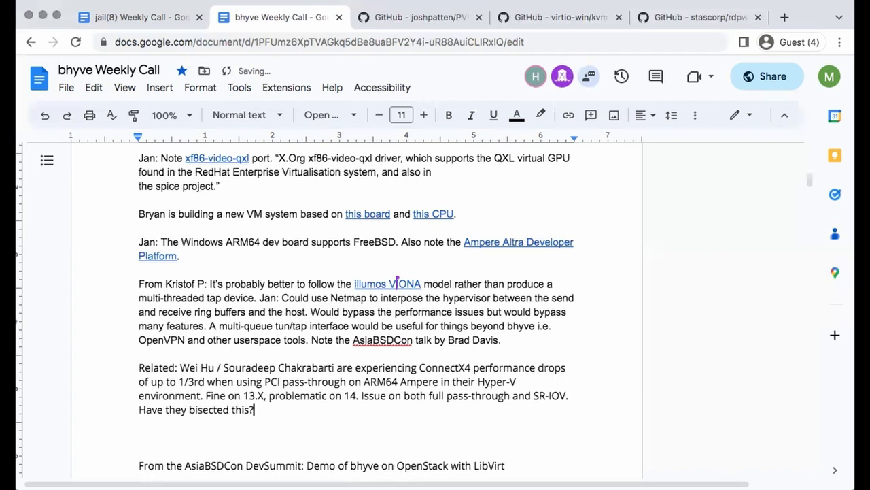
# Remove the extra blank lines above the AsiaBSDCon DevSummit note
pyautogui.scroll(-2, 484, 350)
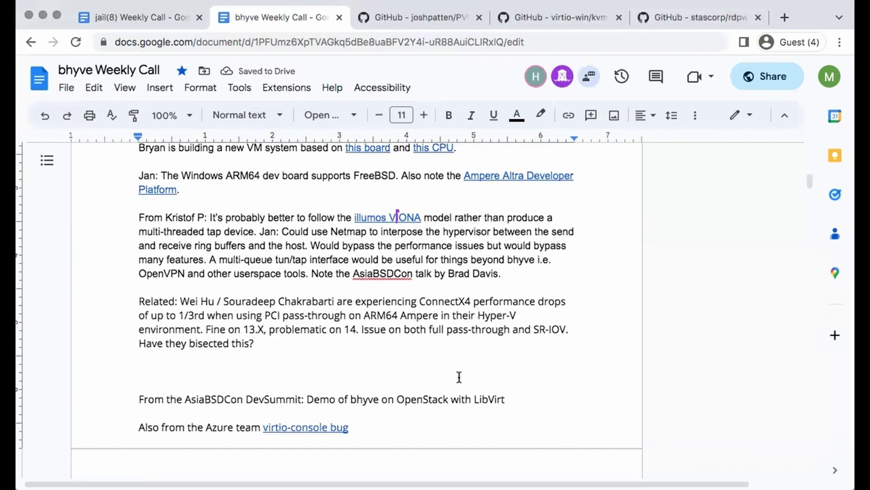
pyautogui.click(456, 380)
pyautogui.press('BackSpace')
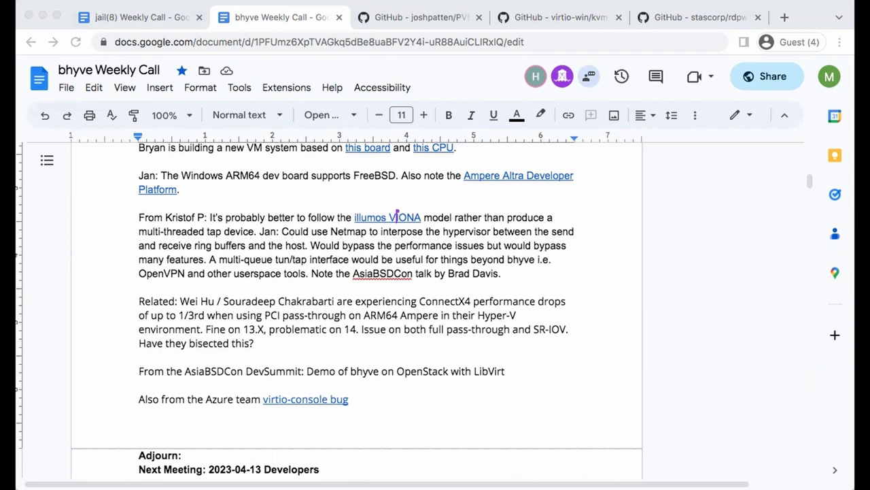
# Open the bug report linked from the "virtio-console bug" text in the Azure team note
pyautogui.click(373, 353)
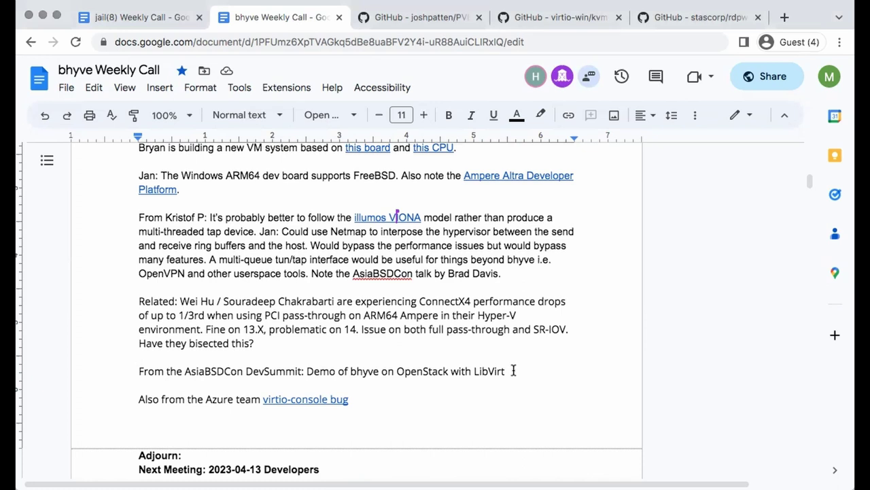
pyautogui.scroll(-2, 513, 371)
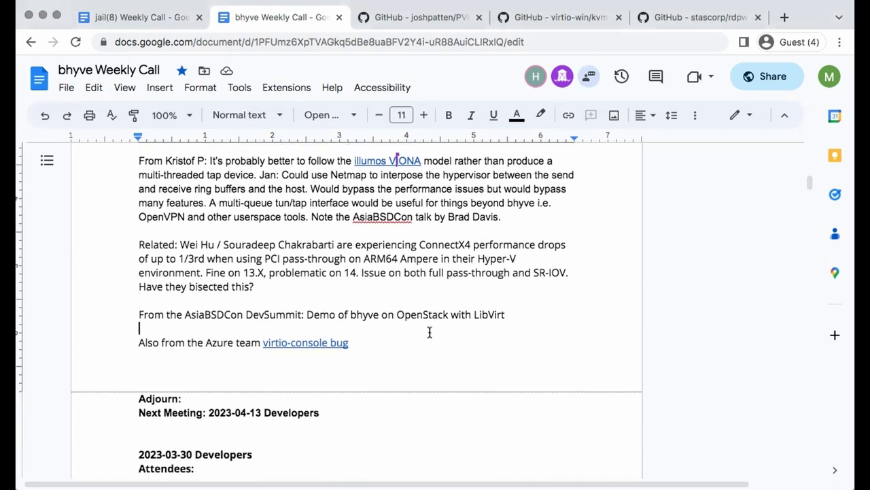
pyautogui.click(332, 344)
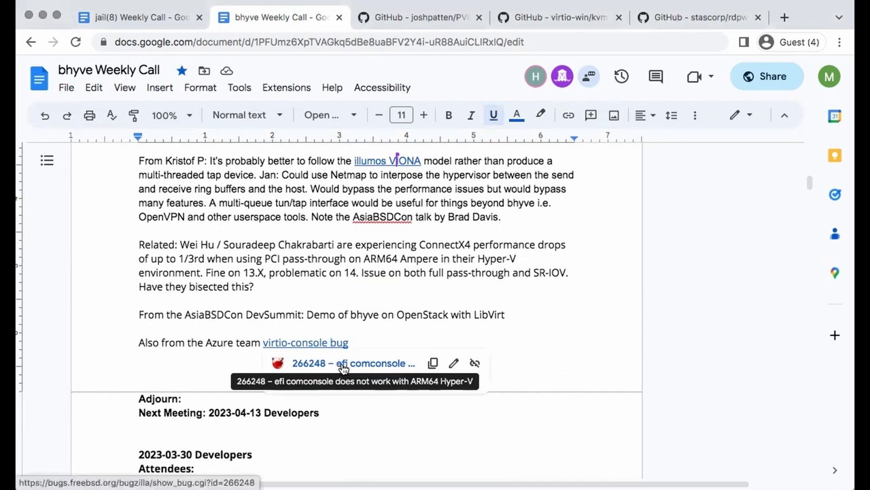
pyautogui.click(344, 364)
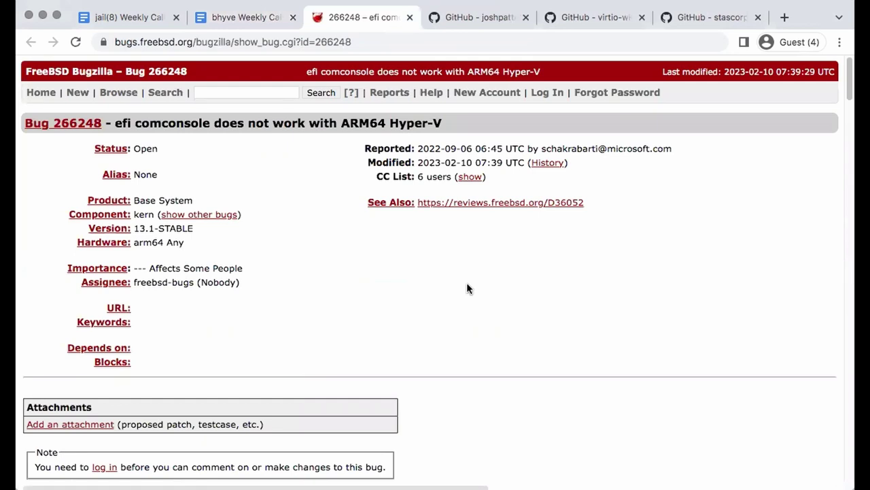
# Read Bug 266248's description and its comments up to number 10, and return to the blank line below the Azure team note
pyautogui.scroll(-5, 466, 289)
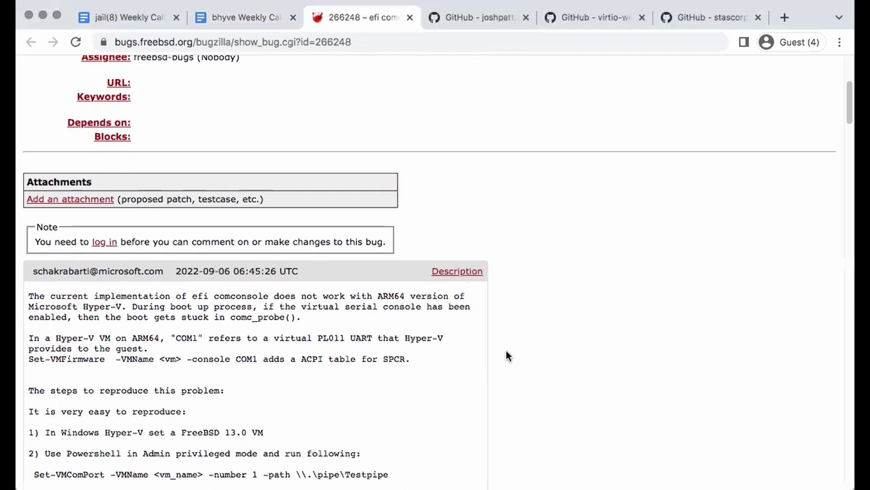
pyautogui.scroll(-2, 506, 349)
pyautogui.scroll(-2, 506, 350)
pyautogui.scroll(-1, 506, 356)
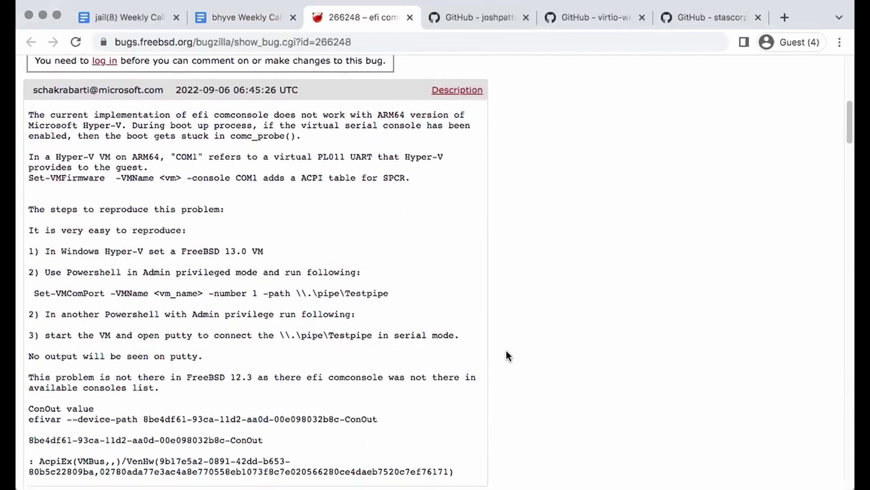
pyautogui.scroll(-1, 506, 354)
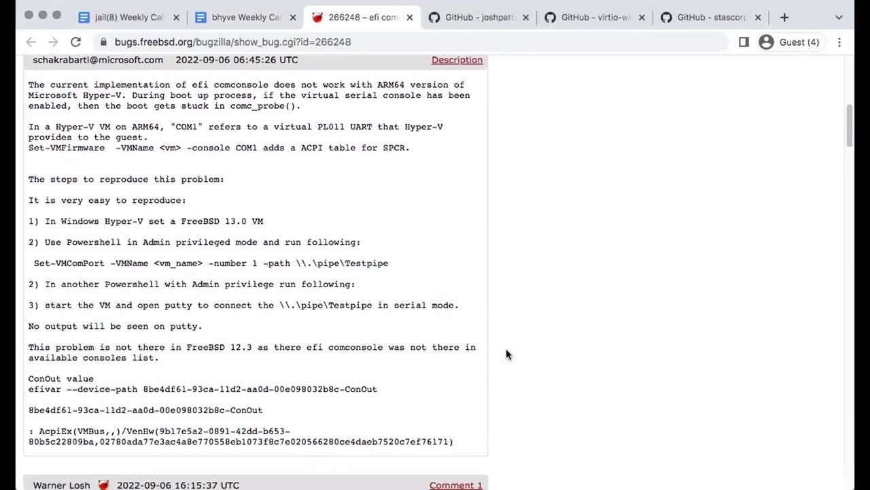
pyautogui.scroll(-7, 506, 352)
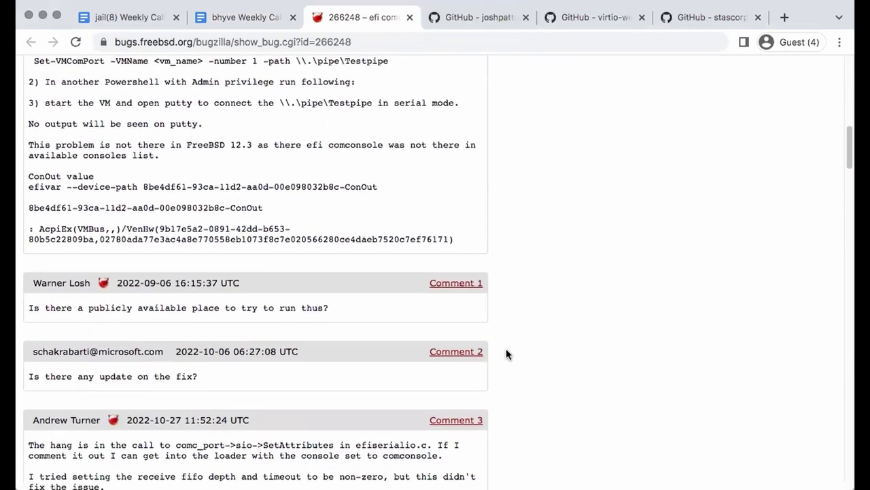
pyautogui.scroll(-5, 506, 354)
pyautogui.scroll(-2, 506, 354)
pyautogui.scroll(-5, 506, 354)
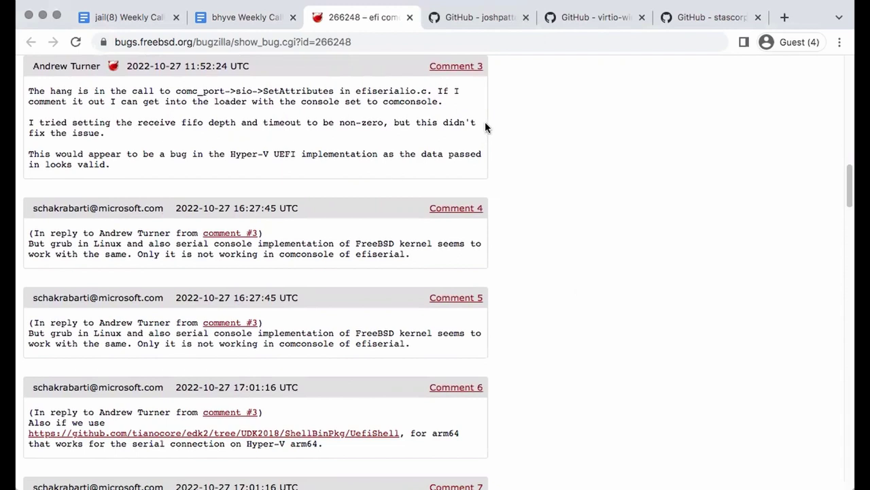
pyautogui.scroll(-9, 630, 238)
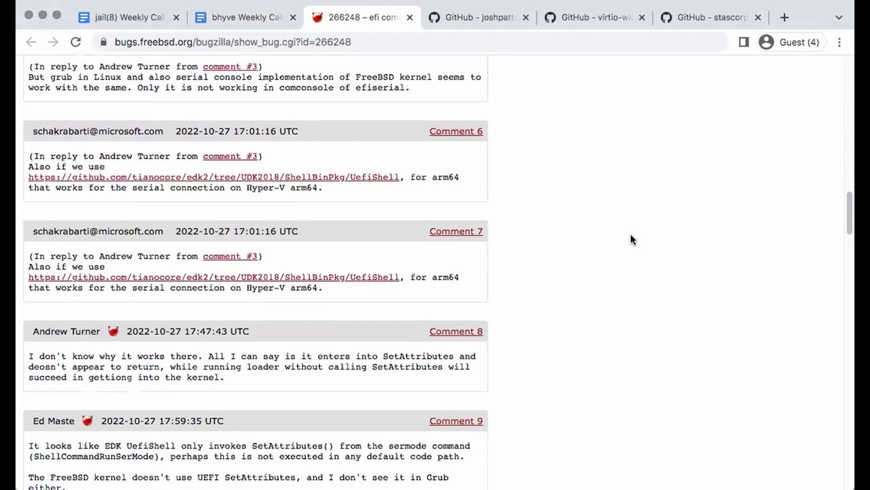
pyautogui.scroll(-10, 630, 239)
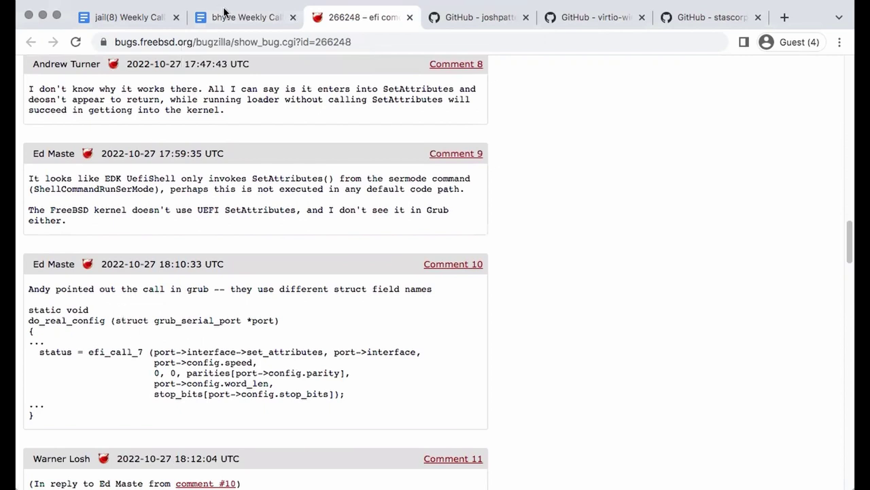
pyautogui.click(230, 18)
pyautogui.click(415, 375)
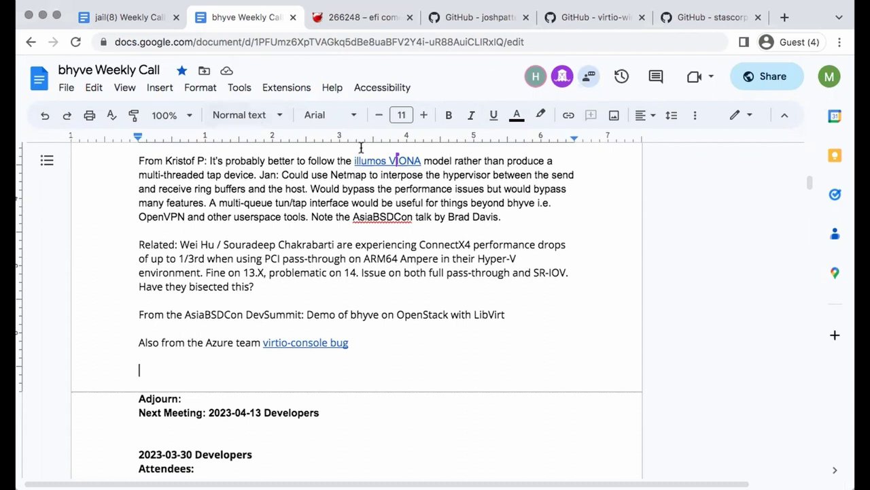
# Go back to Bug 266248 and read its remaining comments through the final stable/13 commit reference
pyautogui.click(365, 18)
pyautogui.scroll(-5, 313, 234)
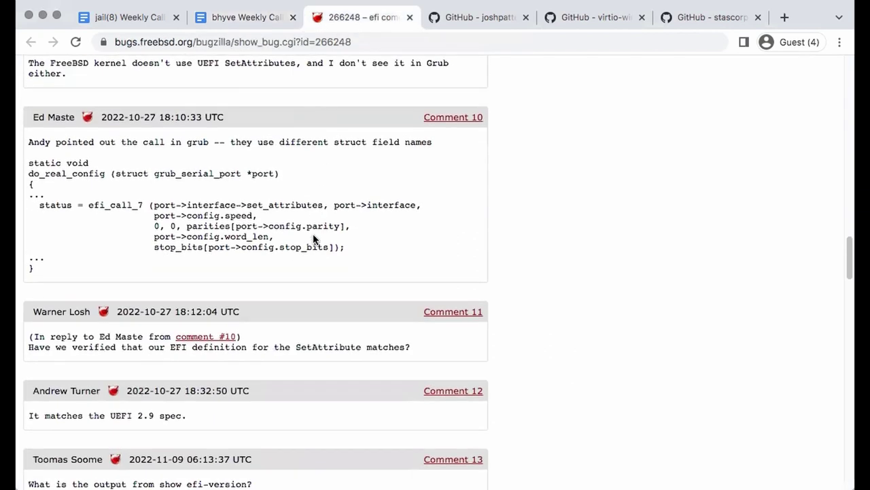
pyautogui.scroll(-6, 555, 235)
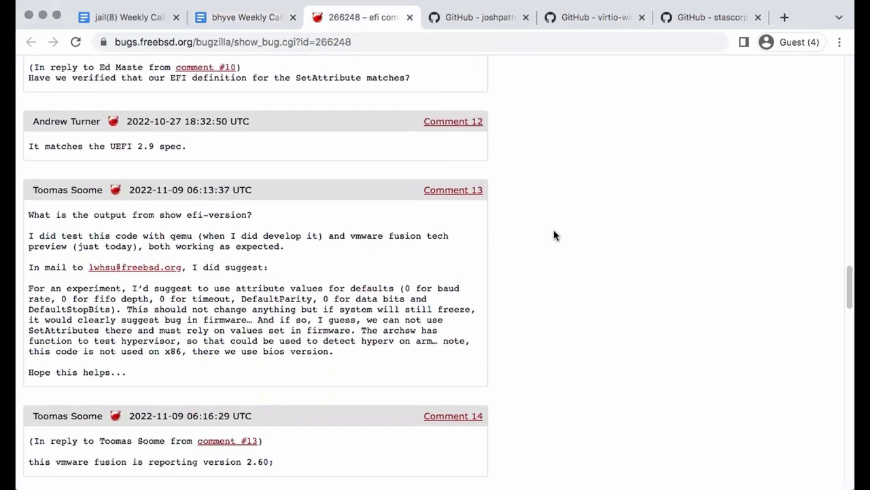
pyautogui.scroll(-5, 554, 235)
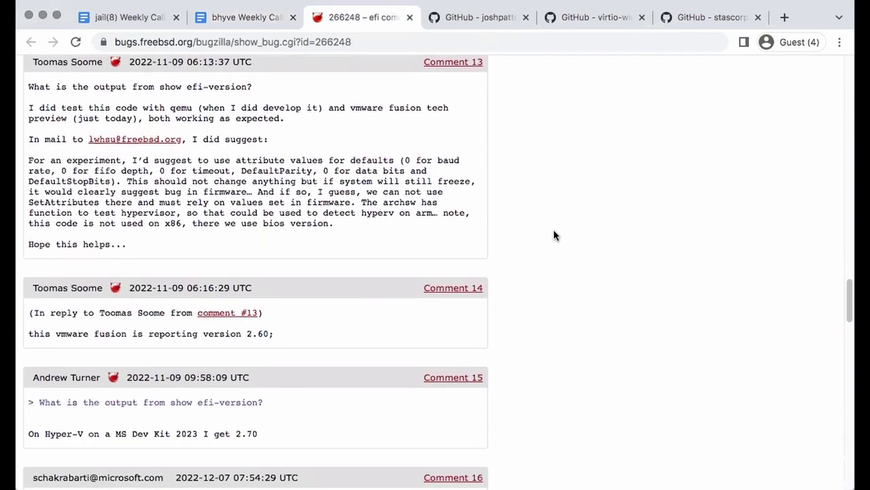
pyautogui.scroll(-4, 554, 235)
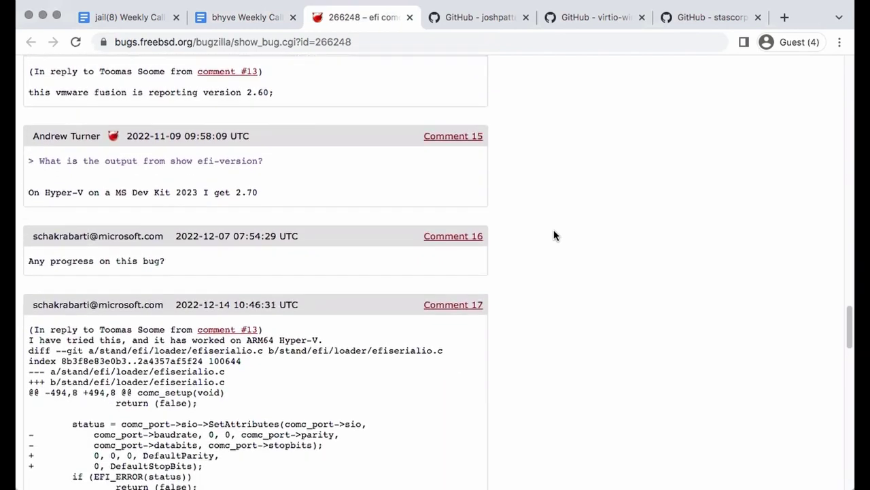
pyautogui.scroll(-2, 554, 235)
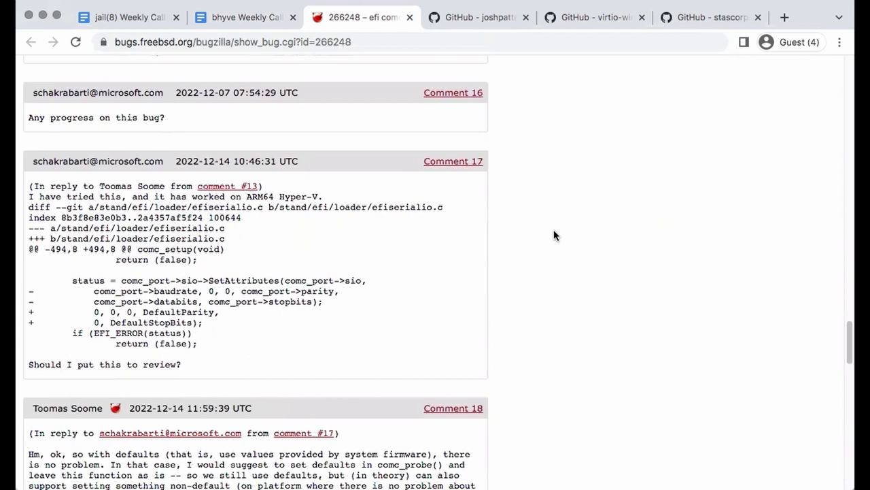
pyautogui.scroll(-1, 557, 259)
pyautogui.scroll(-2, 558, 259)
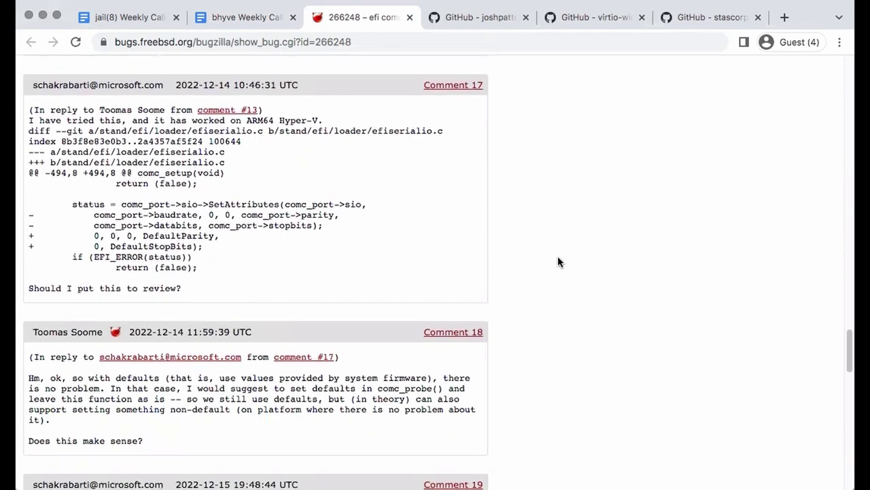
pyautogui.scroll(-4, 557, 262)
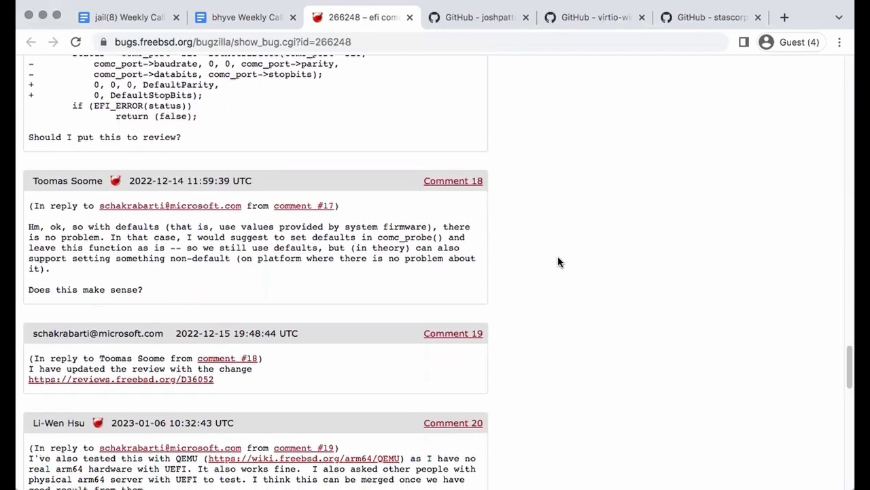
pyautogui.scroll(-9, 557, 262)
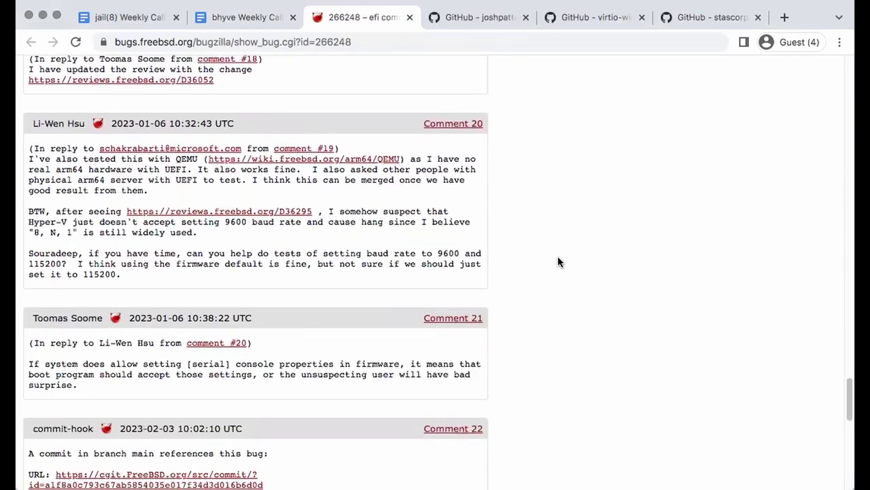
pyautogui.scroll(-3, 558, 261)
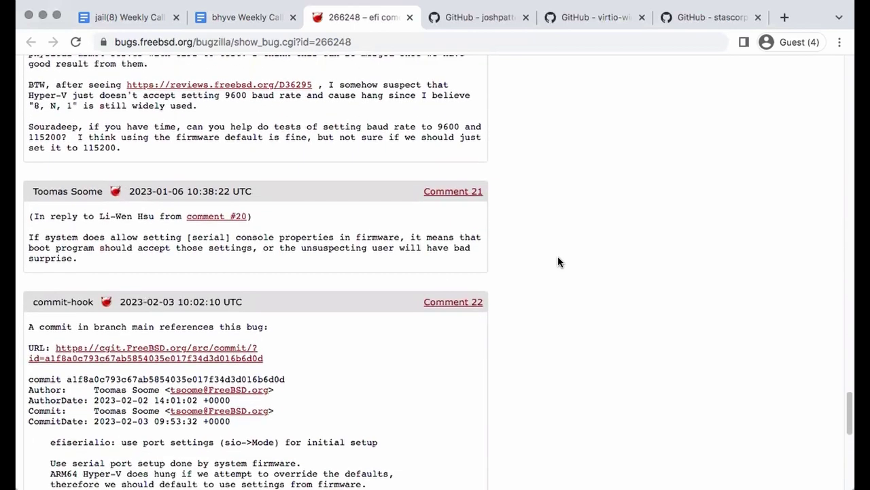
pyautogui.scroll(-6, 557, 262)
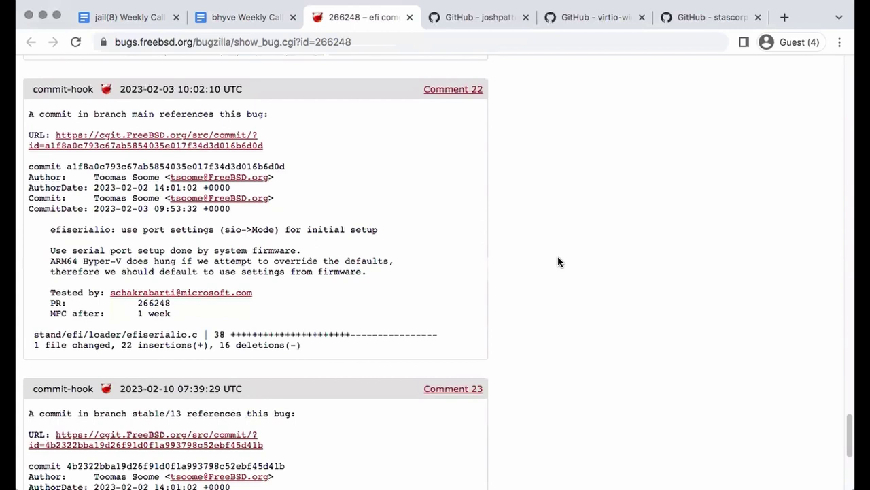
pyautogui.scroll(-8, 558, 262)
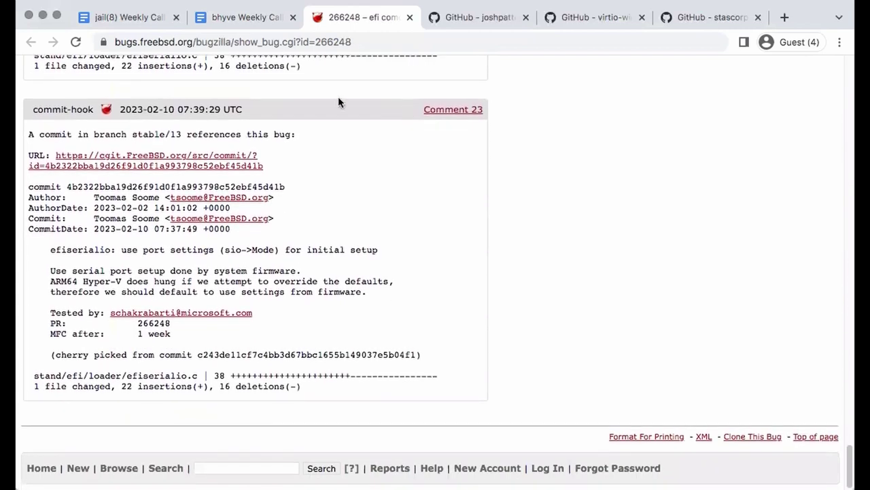
pyautogui.click(238, 22)
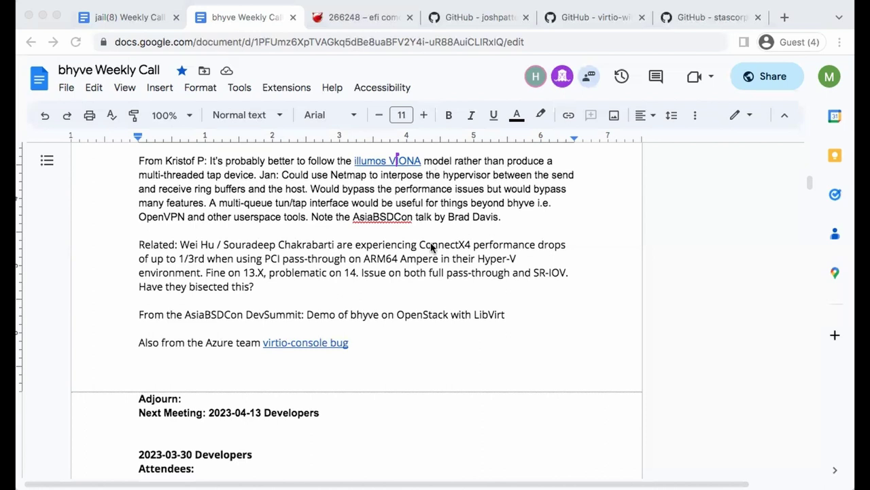
pyautogui.click(462, 307)
pyautogui.scroll(2, 469, 266)
pyautogui.scroll(2, 470, 266)
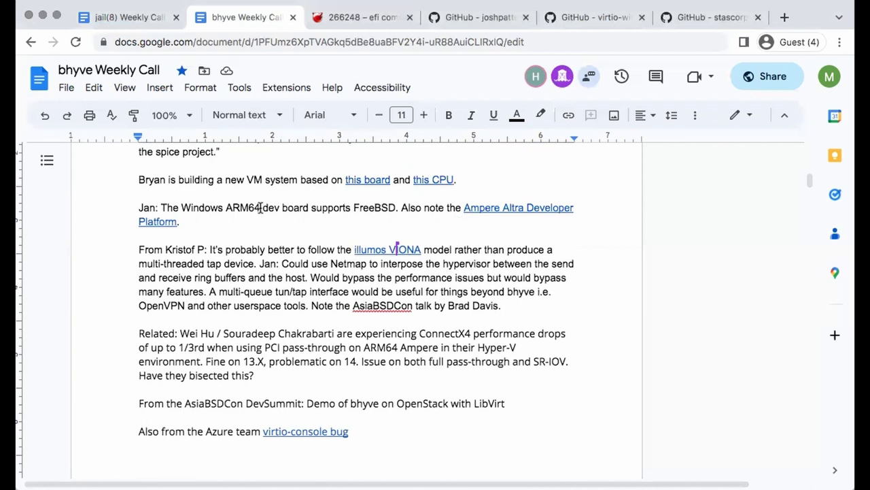
pyautogui.moveTo(260, 208); pyautogui.dragTo(182, 211)
pyautogui.hotkey('ctrl', 'k')
pyautogui.write('https://www.microsoft.com/en-us/d/windows-dev-kit-2023/94k0p67w7581?activetab=pivot:overviewtab')
pyautogui.press('Return')
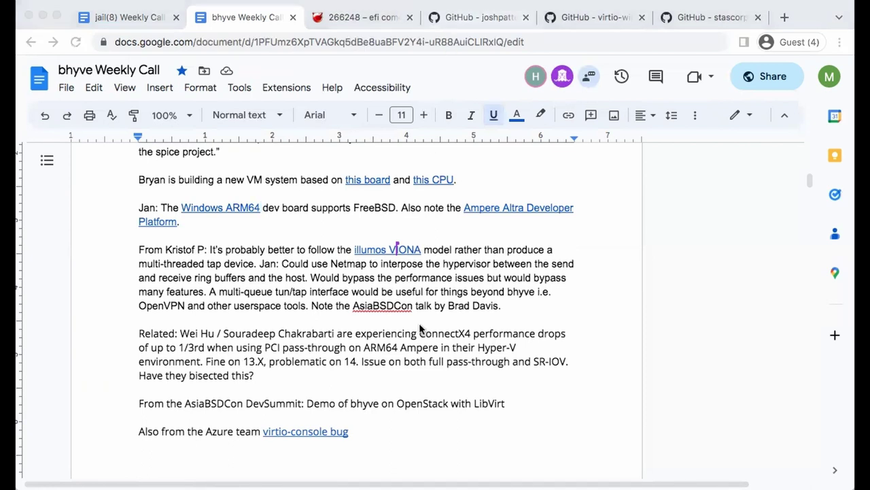
pyautogui.click(417, 371)
pyautogui.scroll(-2, 417, 370)
pyautogui.click(418, 371)
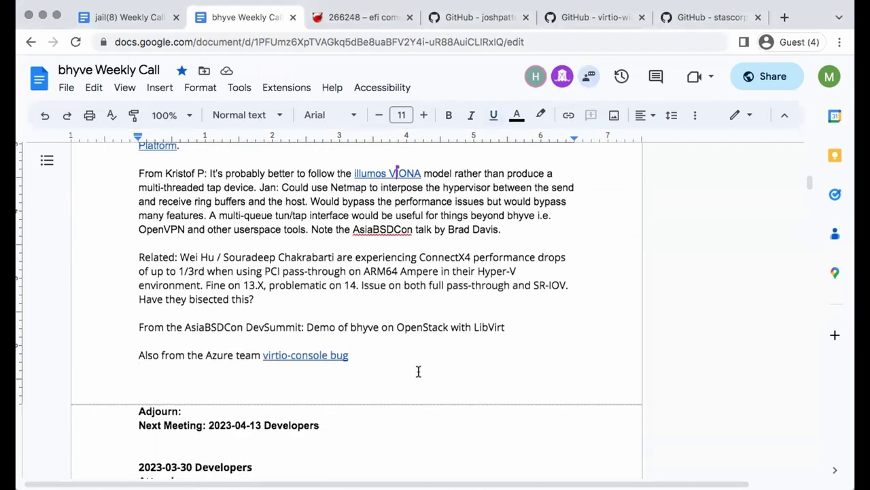
pyautogui.press('Return')
pyautogui.write('Note that')
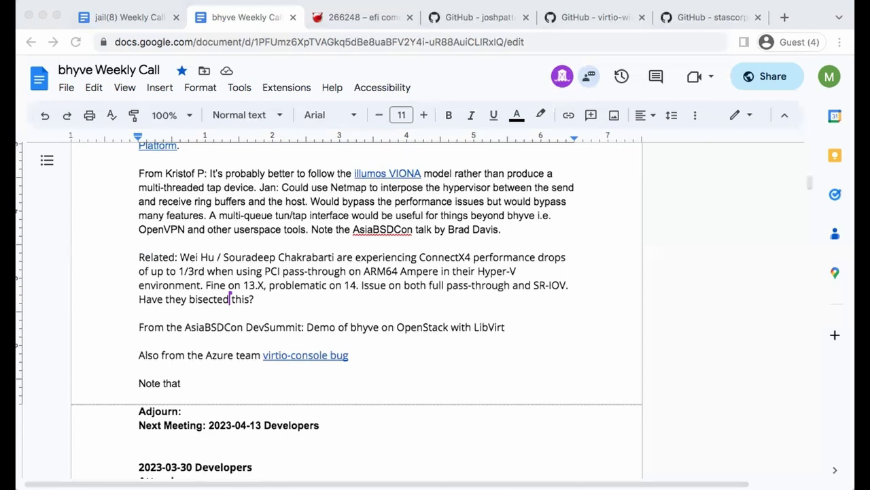
pyautogui.scroll(-2, 320, 380)
pyautogui.click(288, 247)
pyautogui.tripleClick(288, 247)
pyautogui.press('BackSpace')
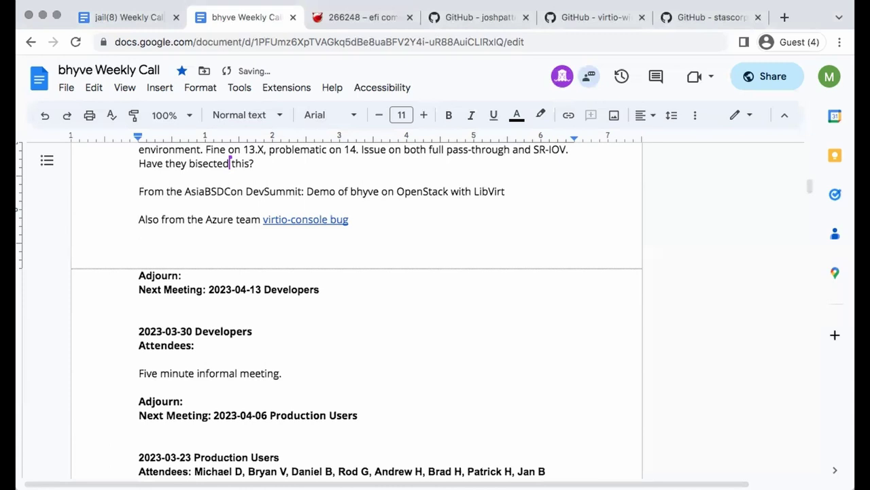
# Add a period after the "virtio-console bug" link and keep a blank line below that note
pyautogui.press('BackSpace')
pyautogui.press('BackSpace')
pyautogui.write('.')
pyautogui.press('Return')
pyautogui.click(371, 245)
pyautogui.press('super+Tab')
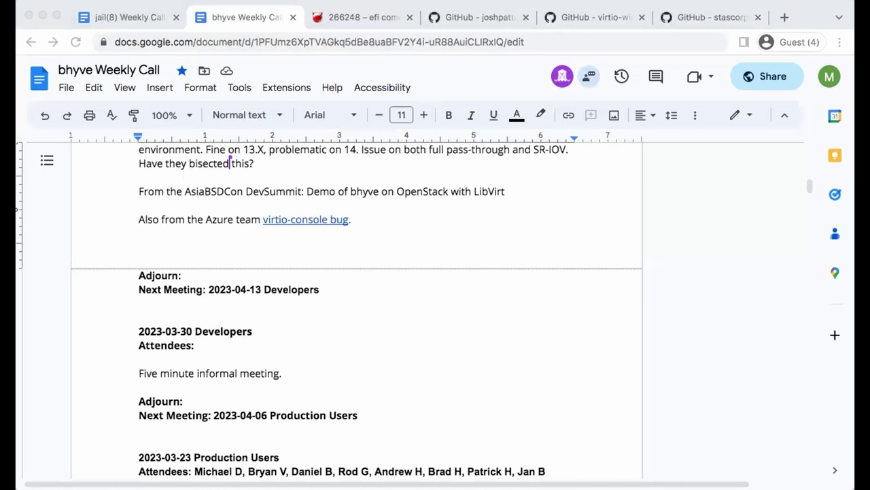
# Below the virtio-console bug note, add a note under the attendee's first name: "Been looking at libucl and is working on a patch for macro/options support."
pyautogui.click(197, 241)
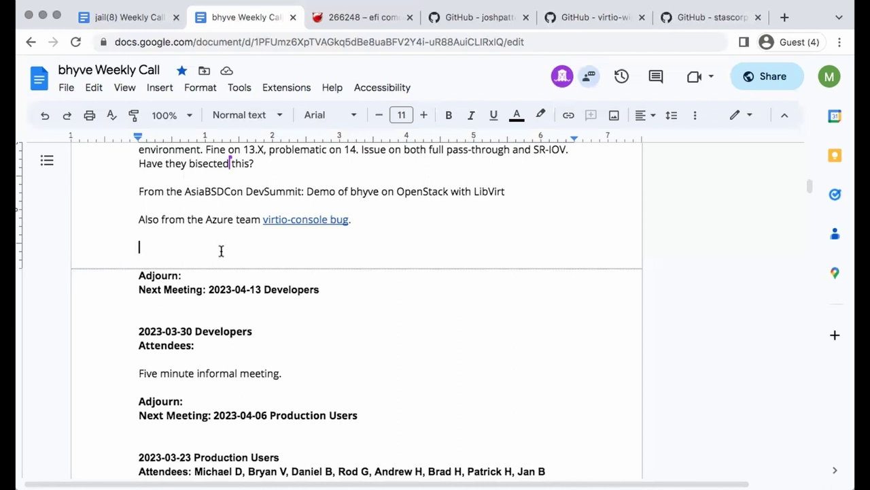
pyautogui.scroll(3, 221, 251)
pyautogui.scroll(4, 221, 251)
pyautogui.scroll(-3, 221, 250)
pyautogui.scroll(-3, 221, 251)
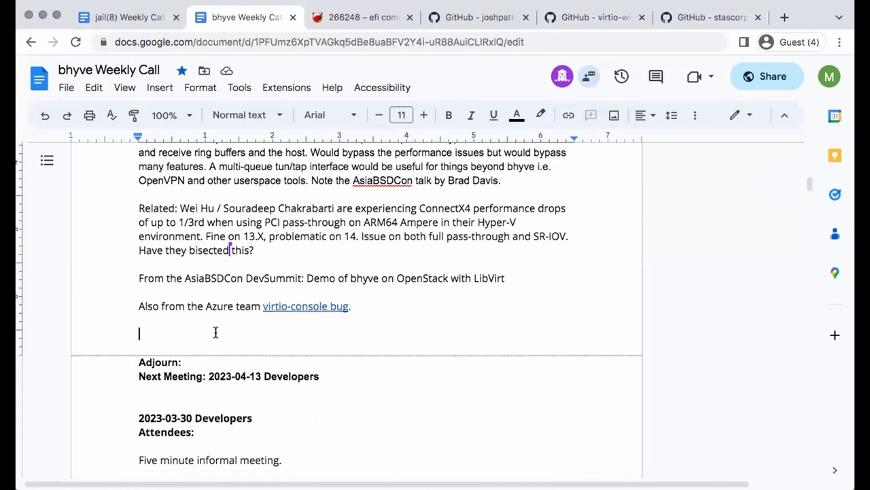
pyautogui.write('Jan: ')
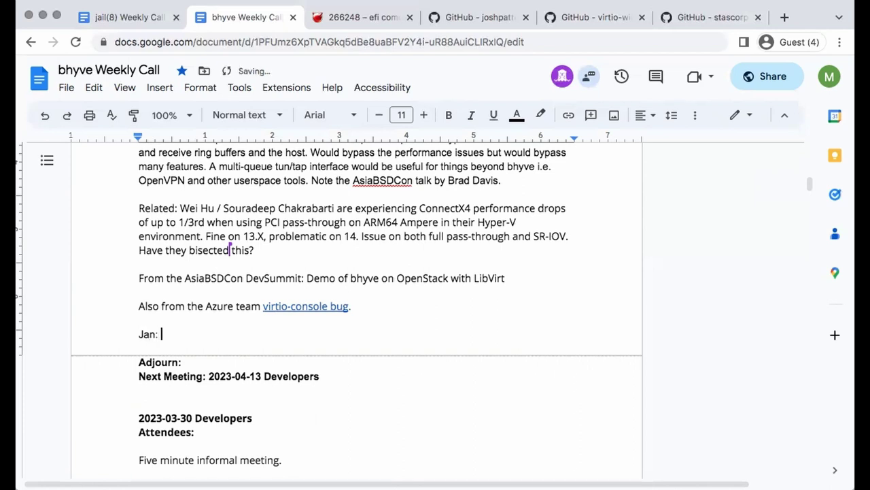
pyautogui.write('Been looking at libU')
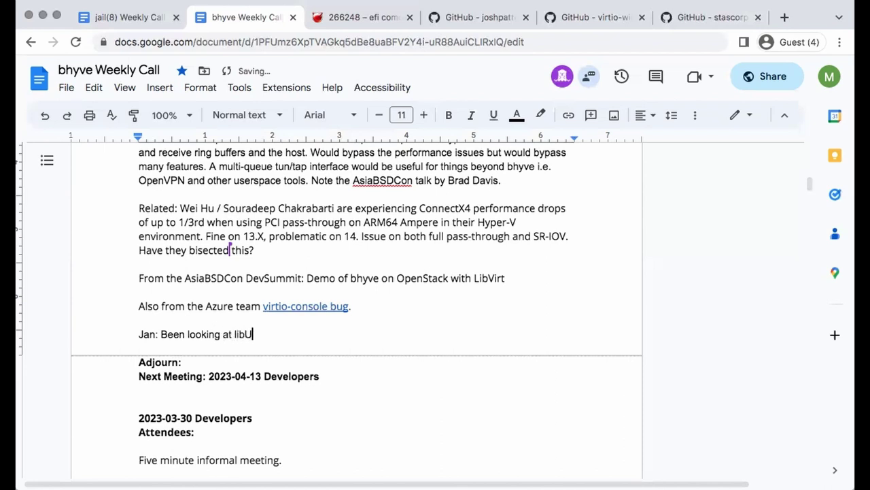
pyautogui.press('BackSpace')
pyautogui.write('c')
pyautogui.press('BackSpace')
pyautogui.write('ucl but has a ')
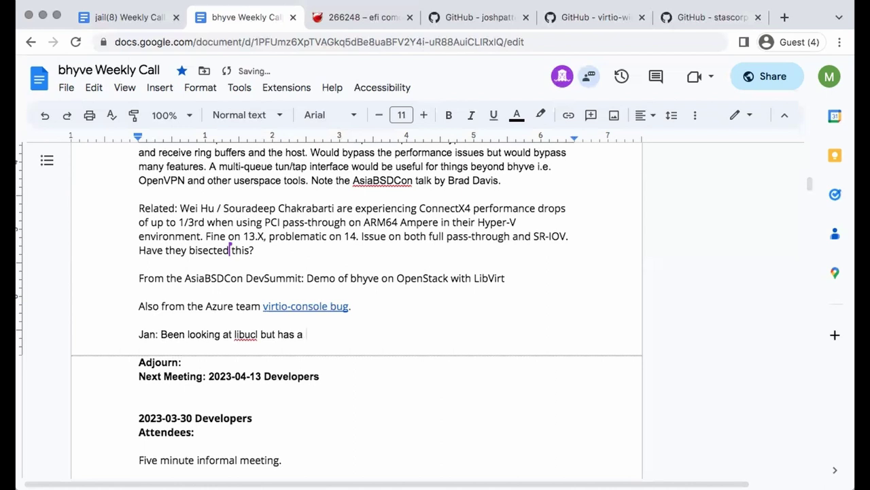
pyautogui.write('fix.')
pyautogui.press('BackSpace')
pyautogui.press('BackSpace')
pyautogui.press('BackSpace')
pyautogui.press('BackSpace')
pyautogui.press('BackSpace')
pyautogui.press('BackSpace')
pyautogui.press('BackSpace')
pyautogui.press('BackSpace')
pyautogui.press('BackSpace')
pyautogui.press('BackSpace')
pyautogui.press('BackSpace')
pyautogui.press('BackSpace')
pyautogui.press('BackSpace')
pyautogui.press('BackSpace')
pyautogui.write('and is working on a patch ')
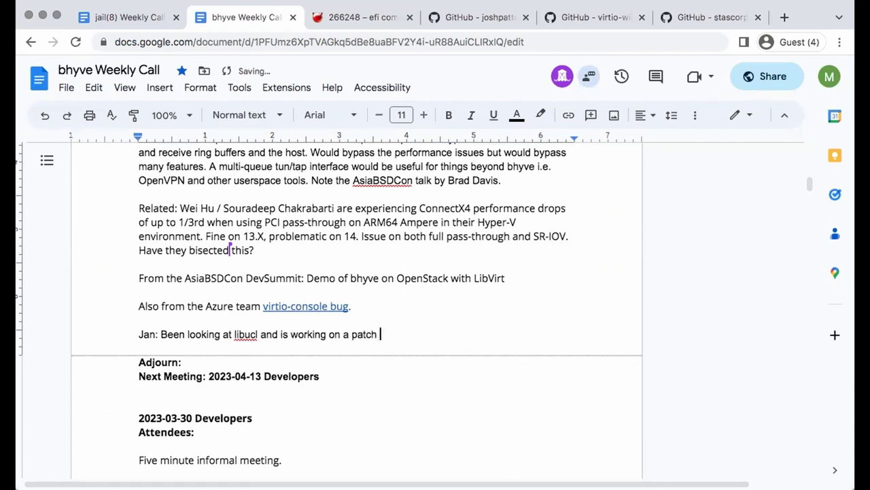
pyautogui.write('for macro/options su')
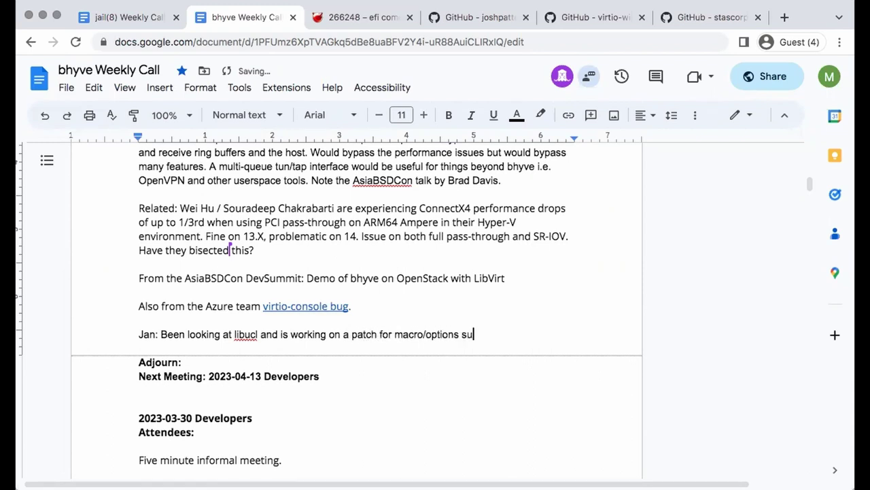
pyautogui.write('pport.')
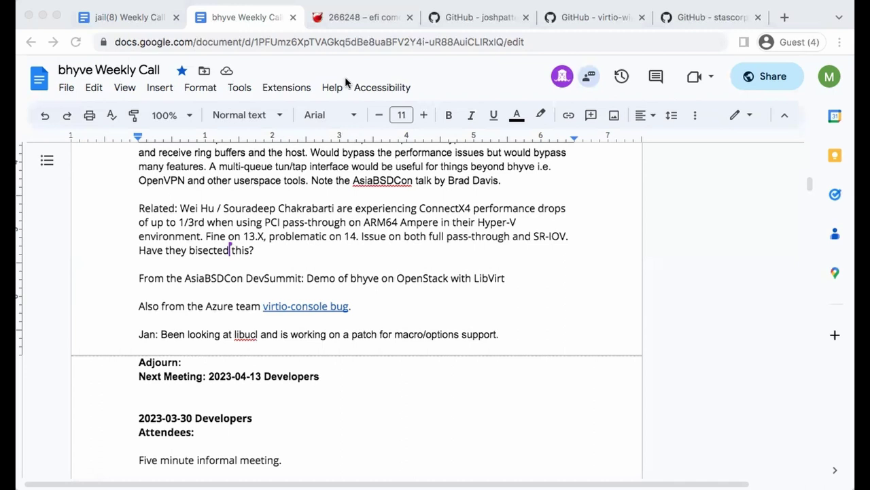
pyautogui.click(429, 365)
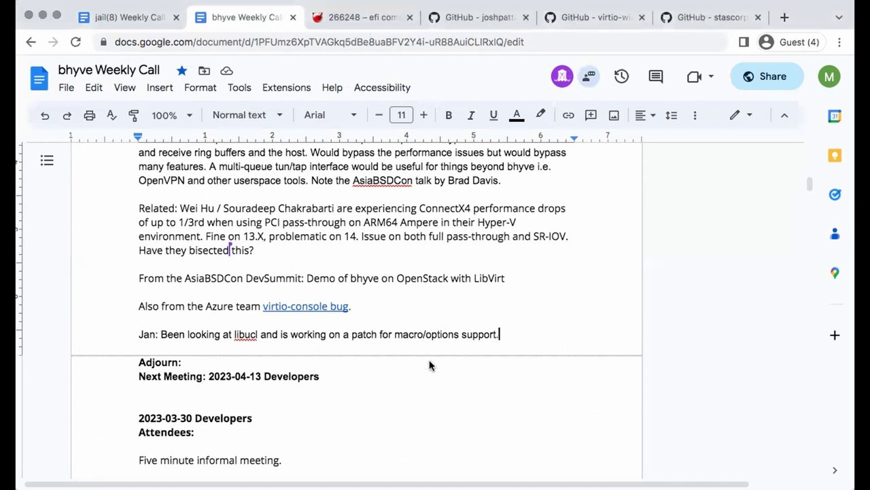
pyautogui.press('Return')
# Record the adjourn time of the 2023-04-06 meeting as "9:49 AM Pacific"
pyautogui.click(306, 360)
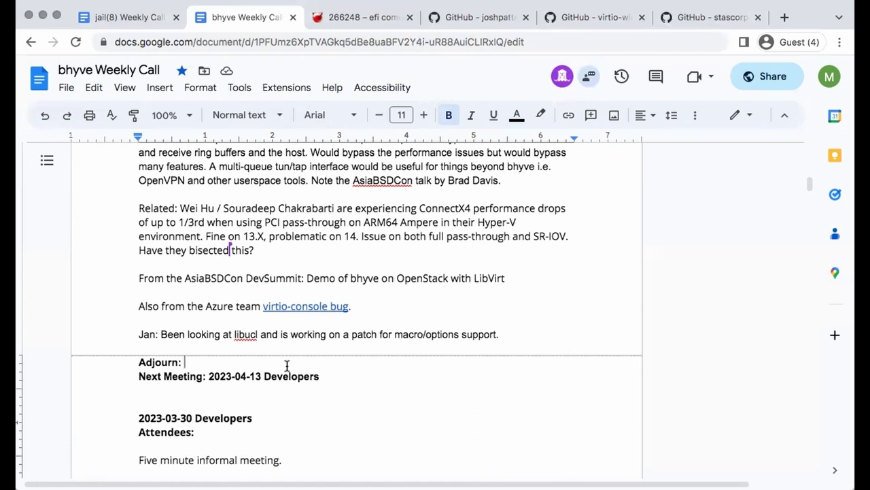
pyautogui.write('9:')
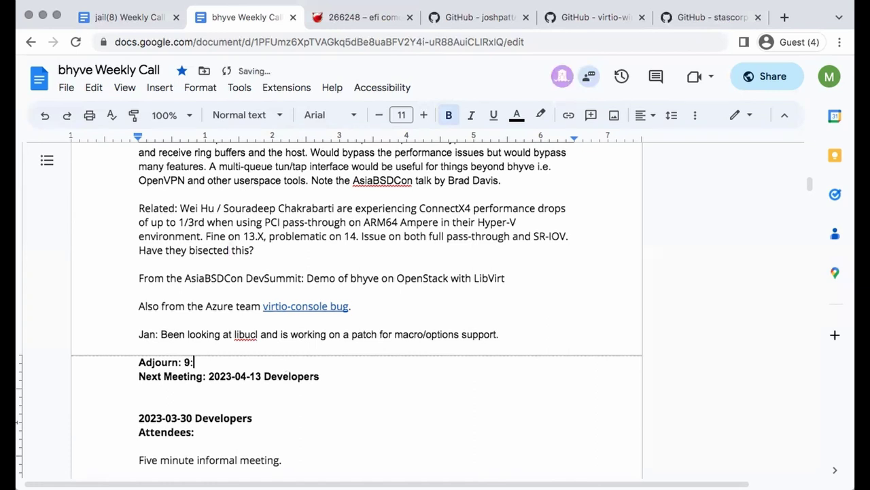
pyautogui.write('49 AM Pacific')
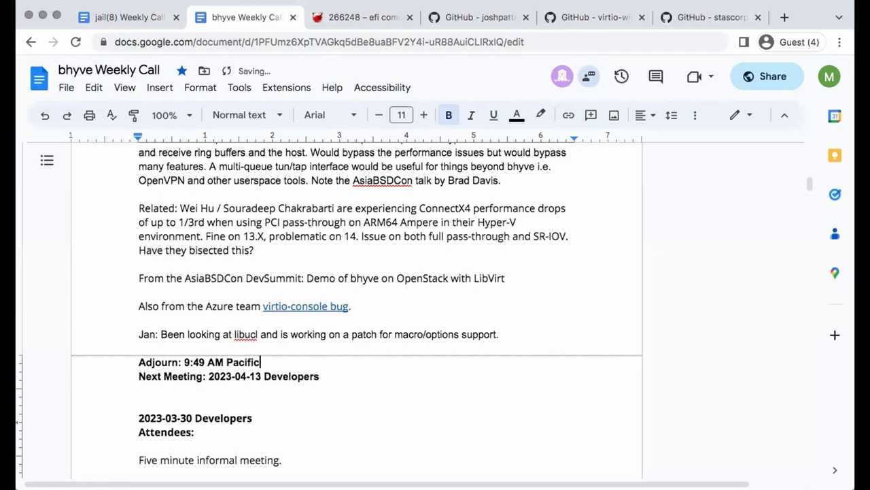